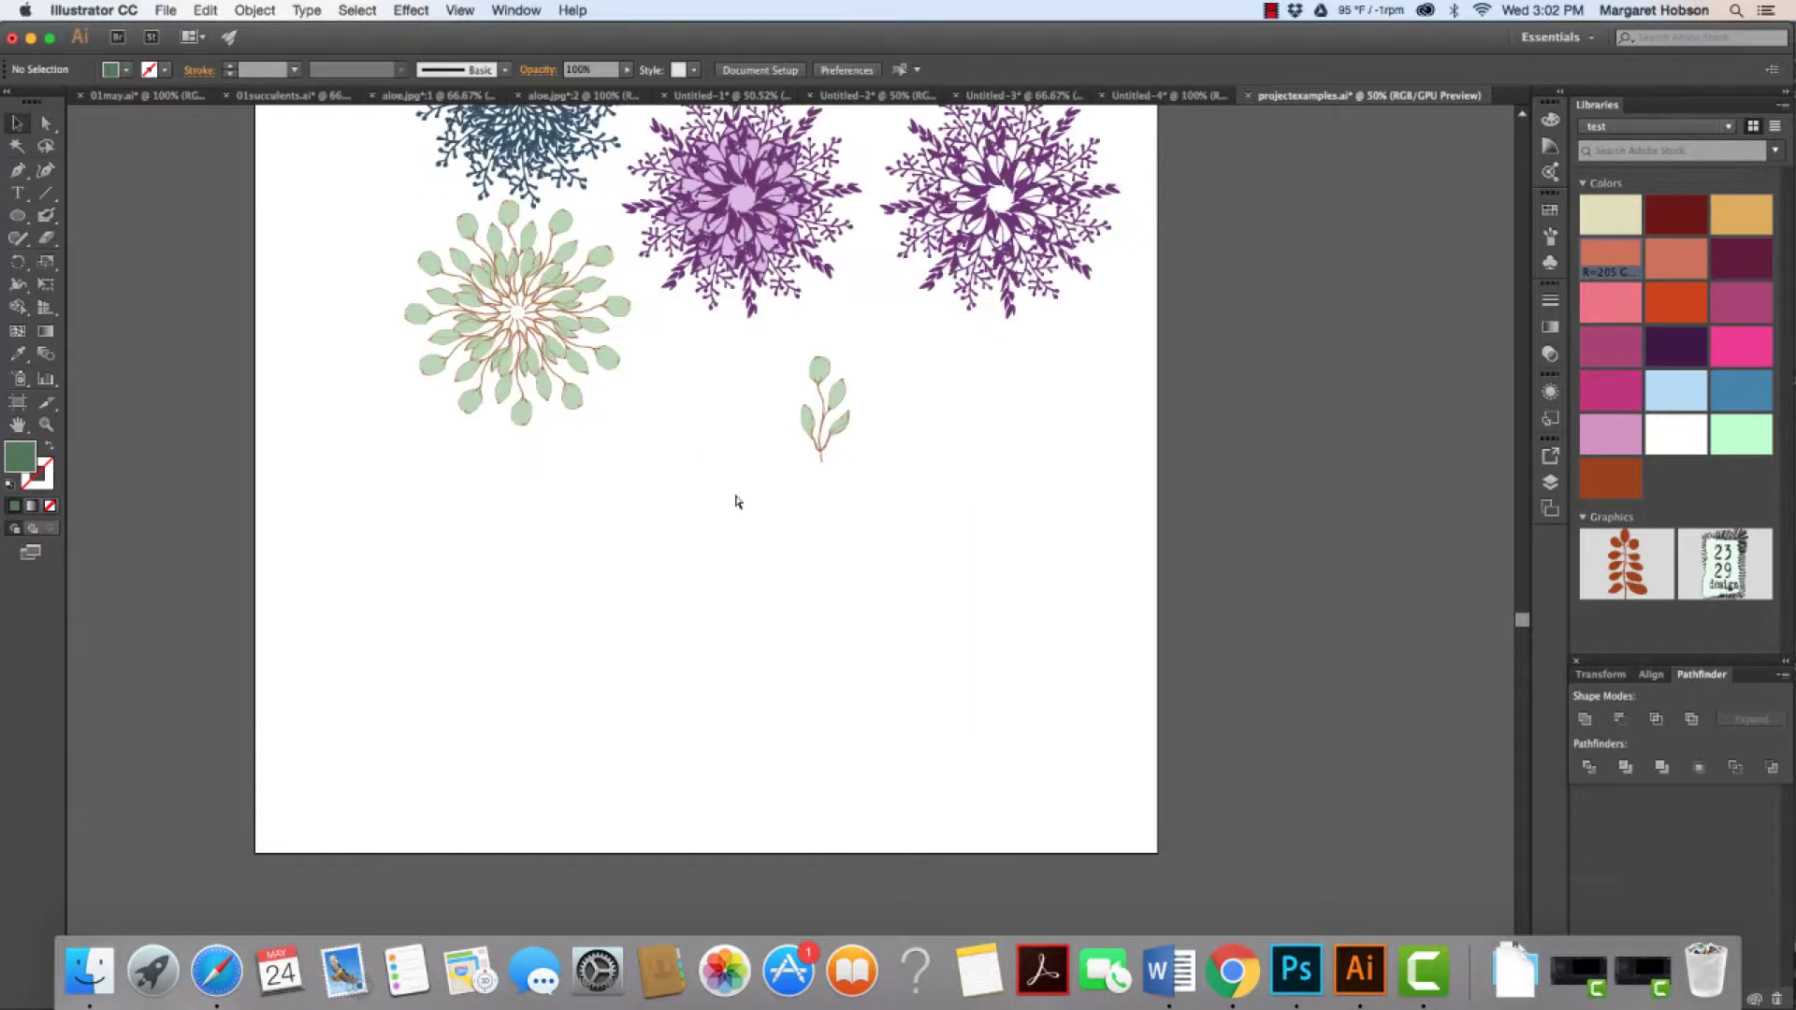
Copy the outlined green leaf cluster near the artboard's upper-right corner
key("space")
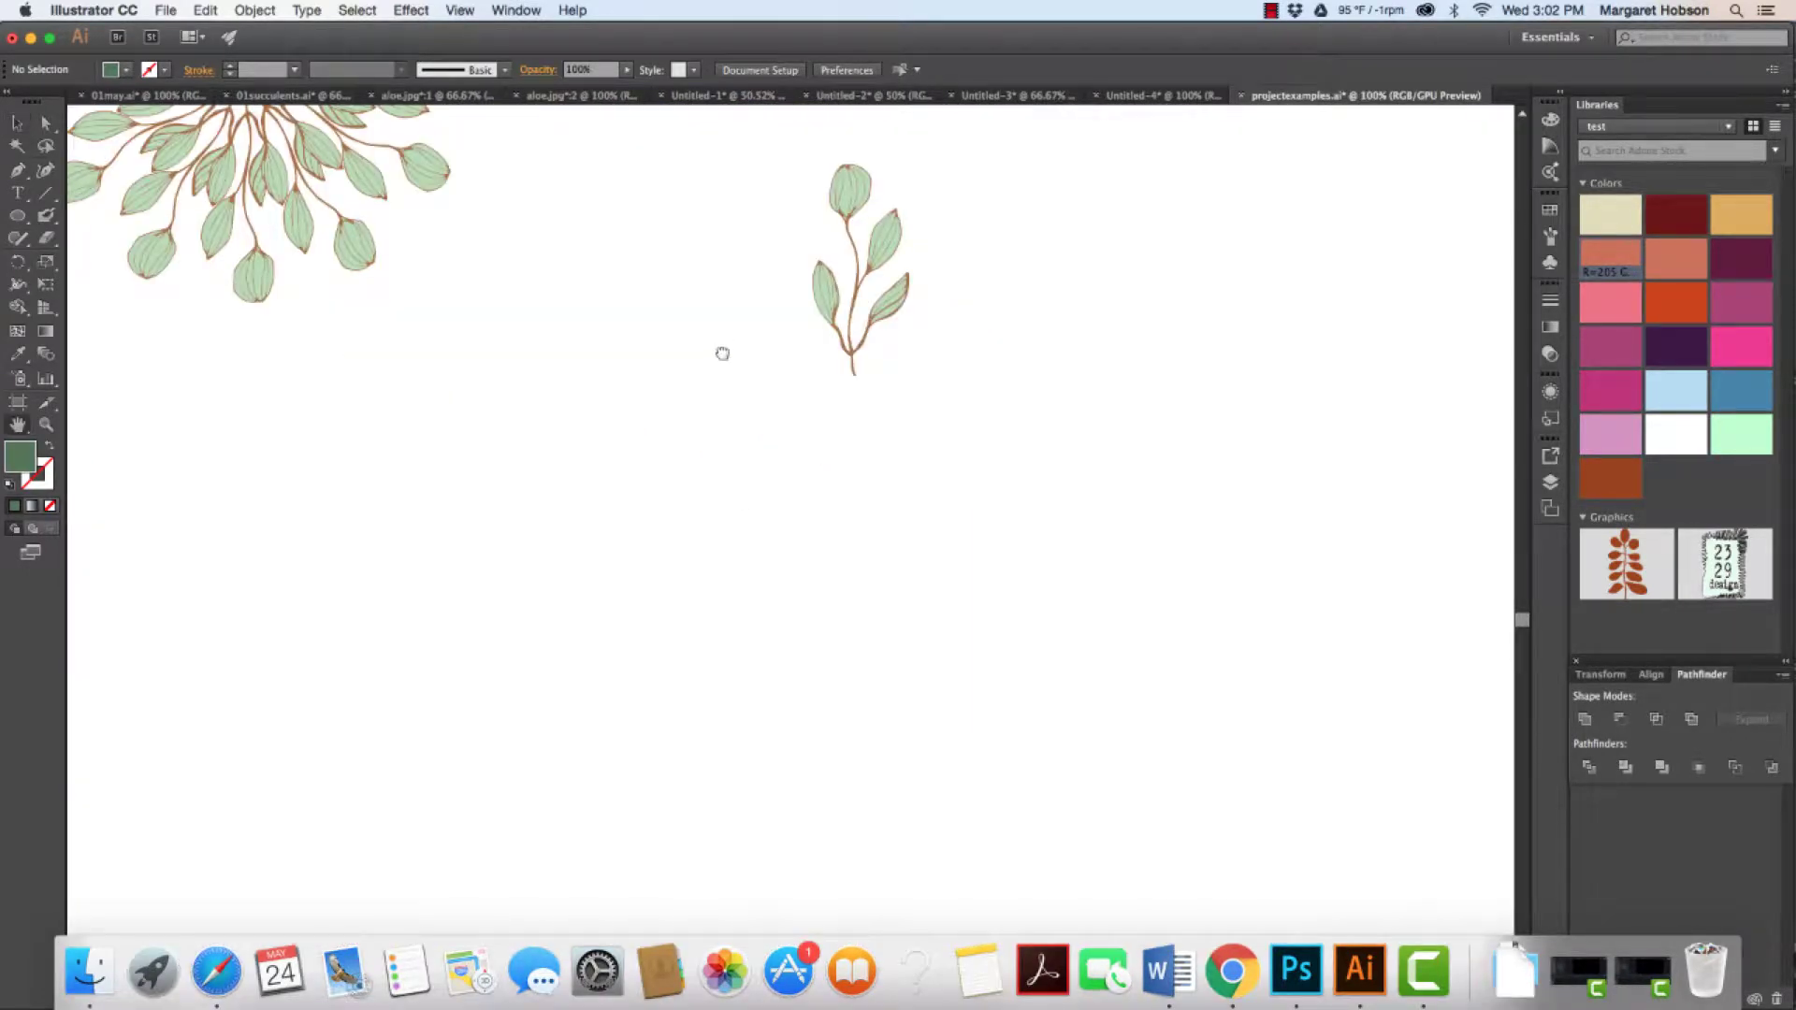
left_click_drag(723, 245, 683, 755)
left_click_drag(759, 343, 775, 767)
left_click_drag(812, 389, 546, 677)
left_click_drag(1126, 337, 1144, 452)
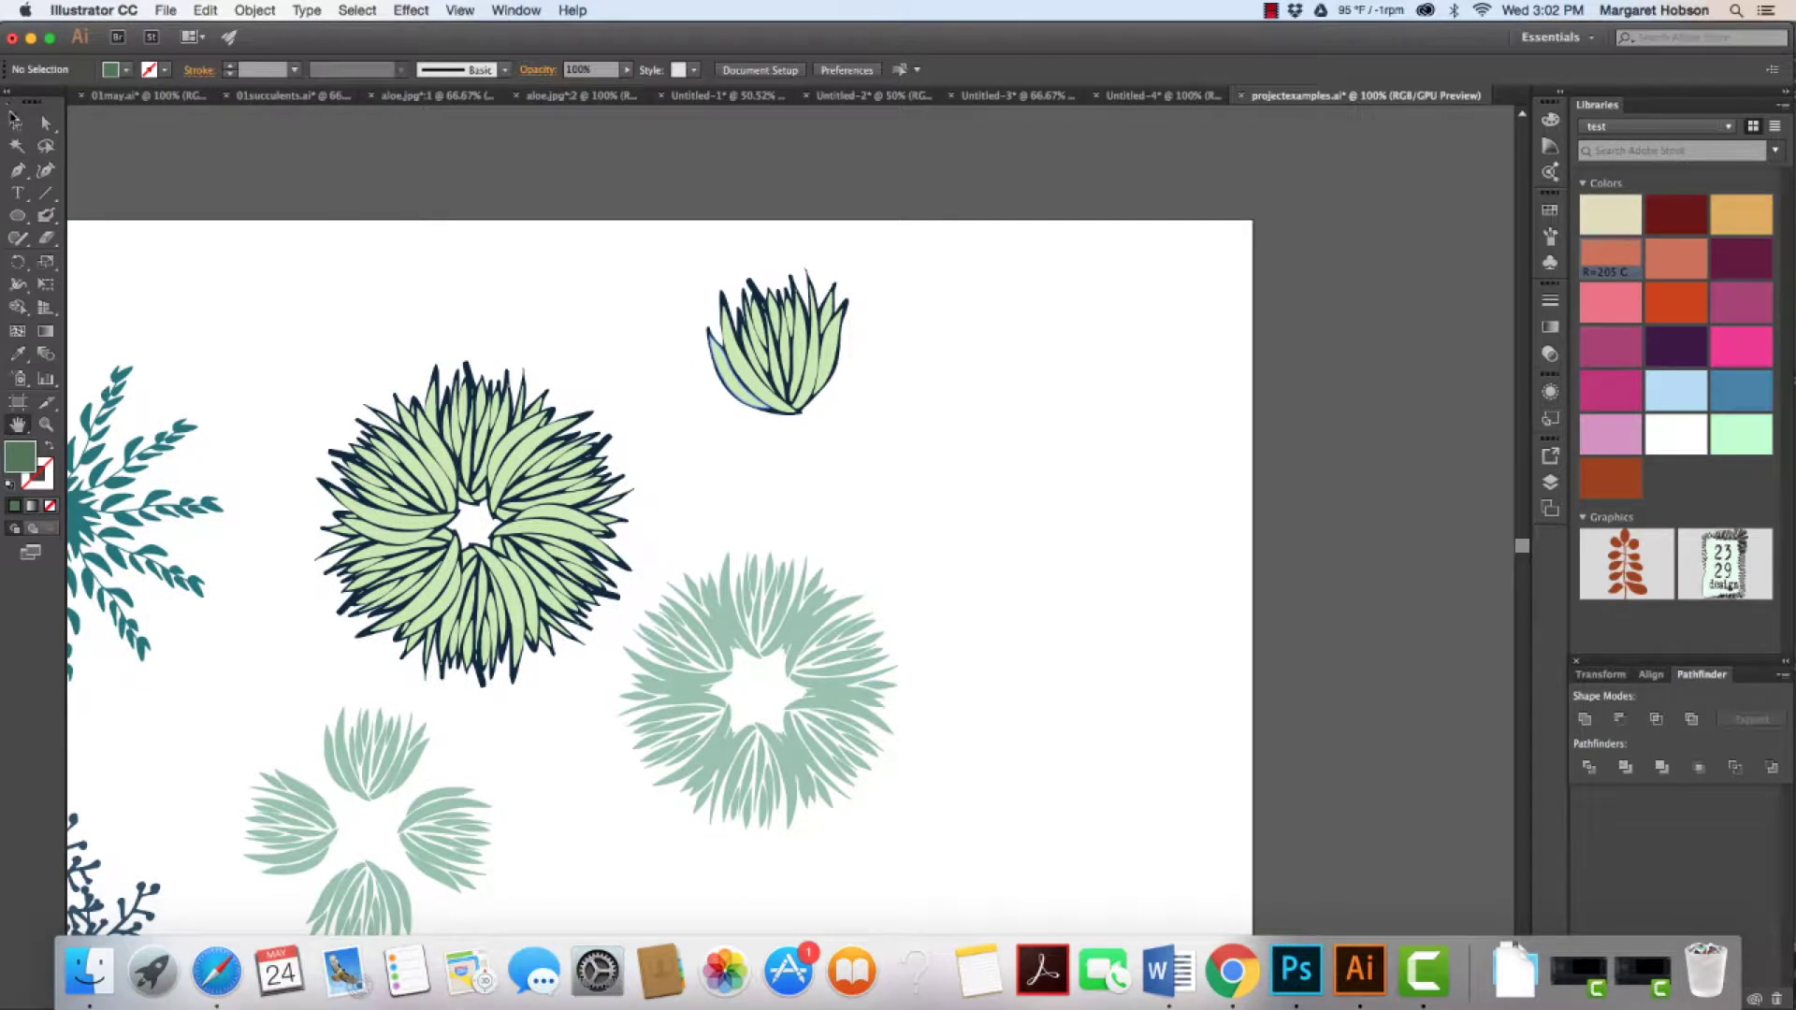
left_click_drag(681, 272, 893, 432)
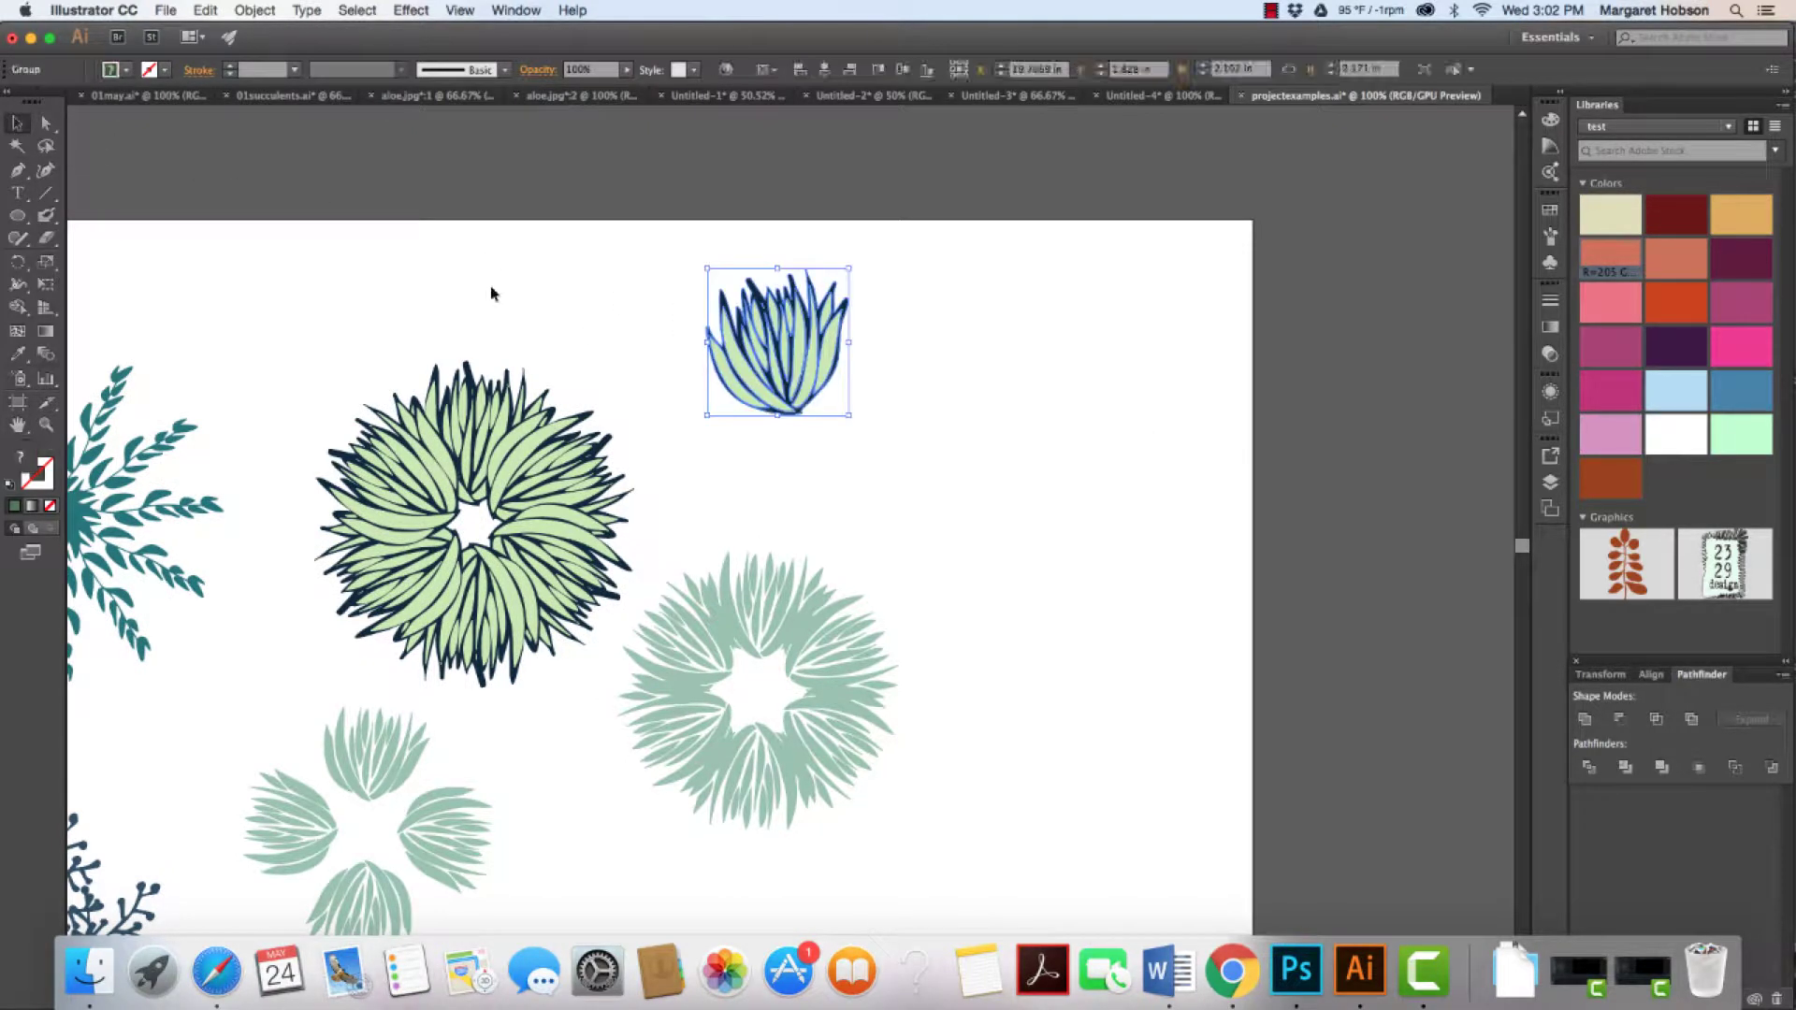
left_click(205, 9)
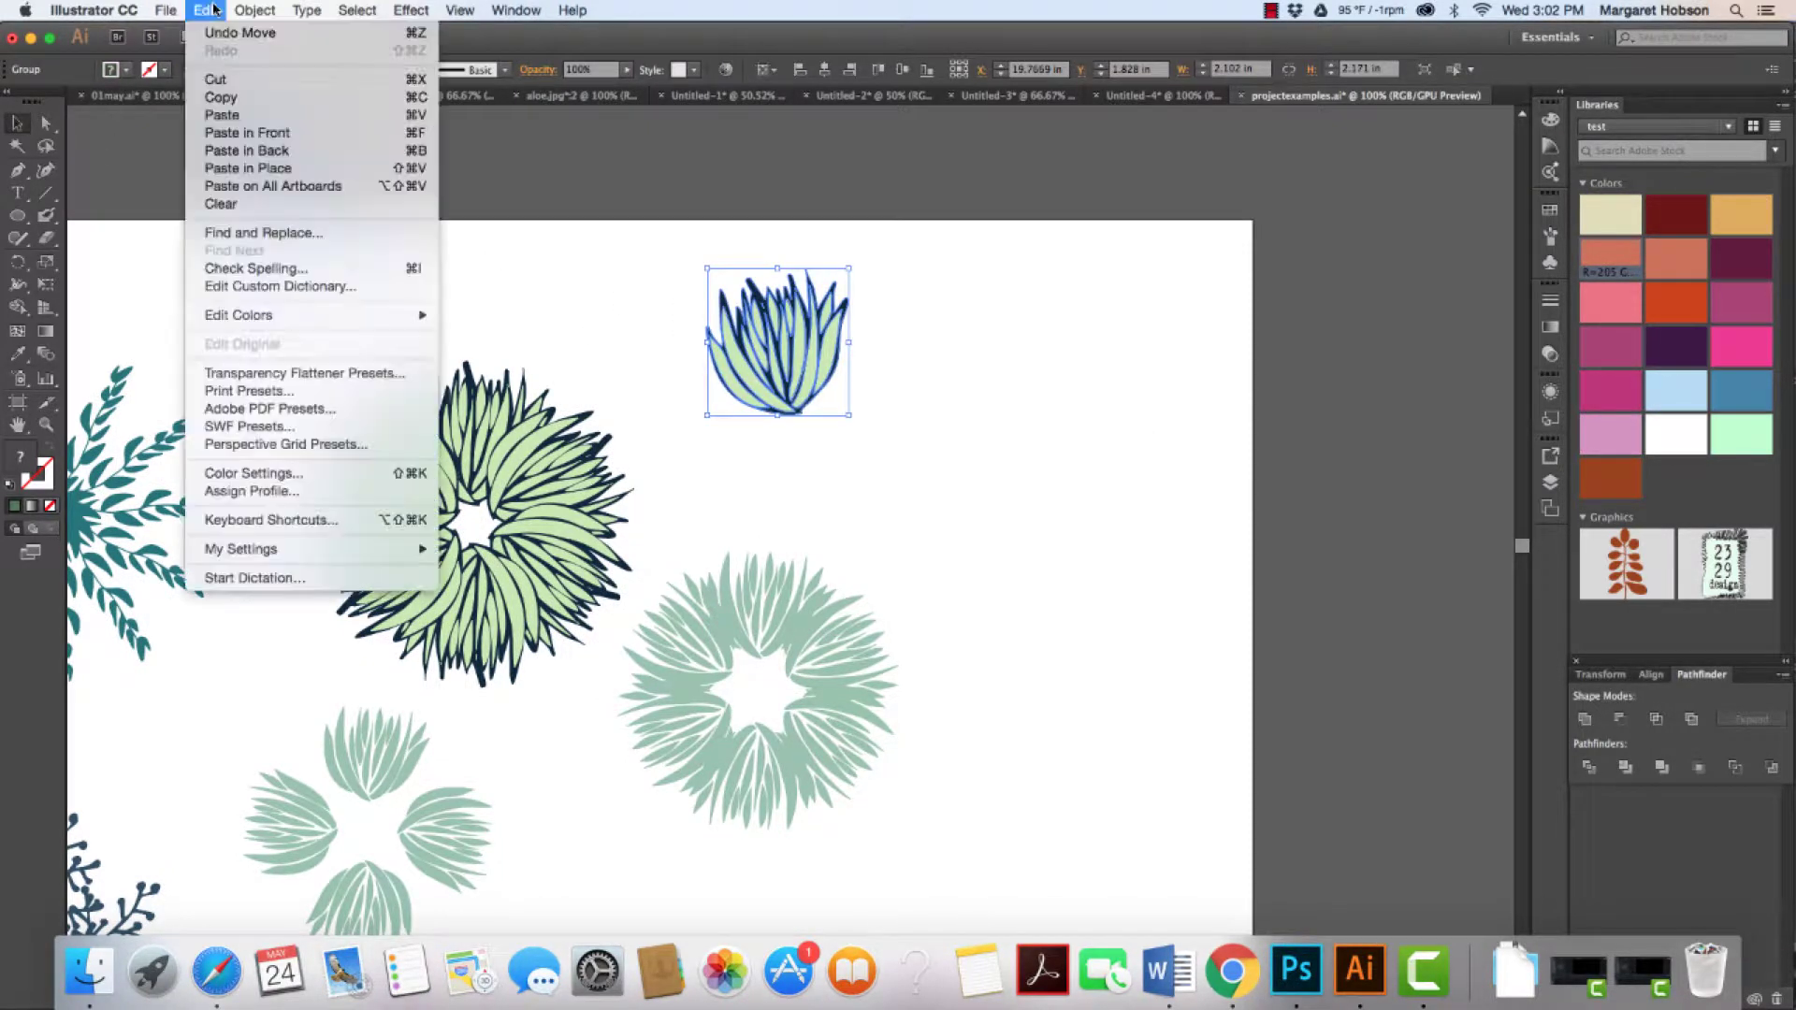
left_click(221, 97)
Paste the leaf cluster in the empty lower area and place it beside the small brown-stemmed sprig
scroll(674, 313, "down", 10)
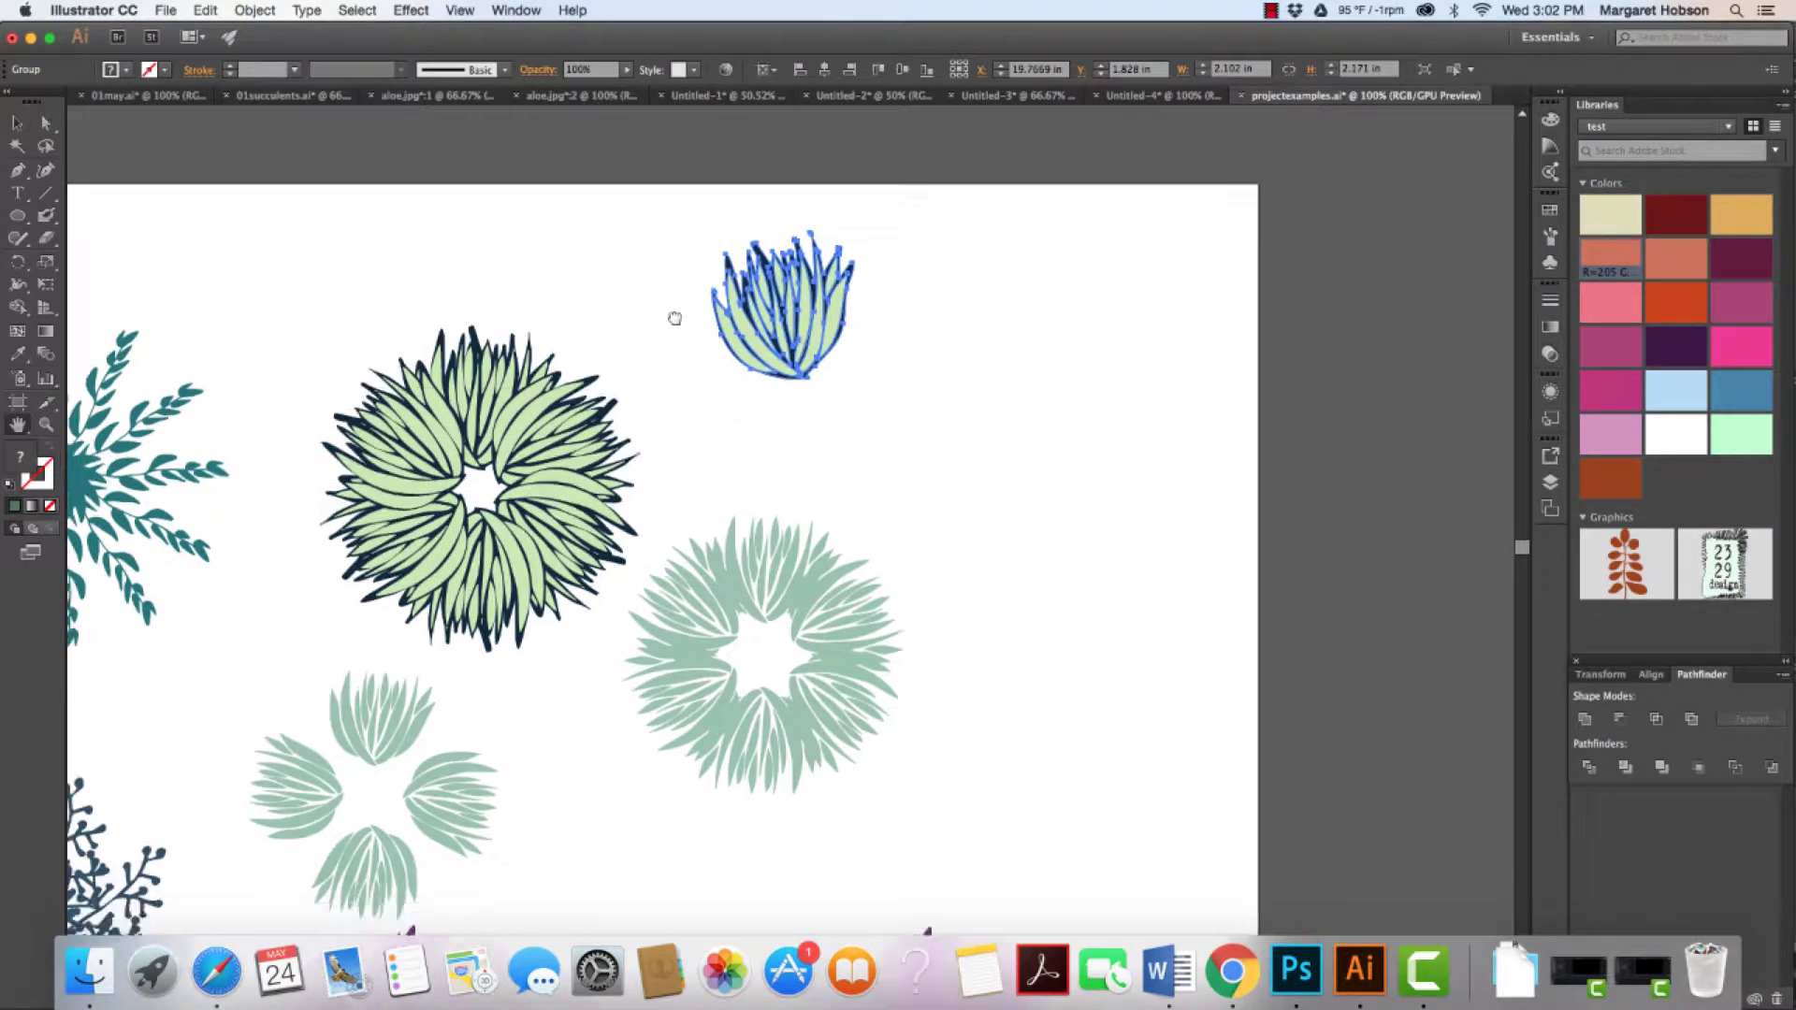
scroll(736, 506, "down", 6)
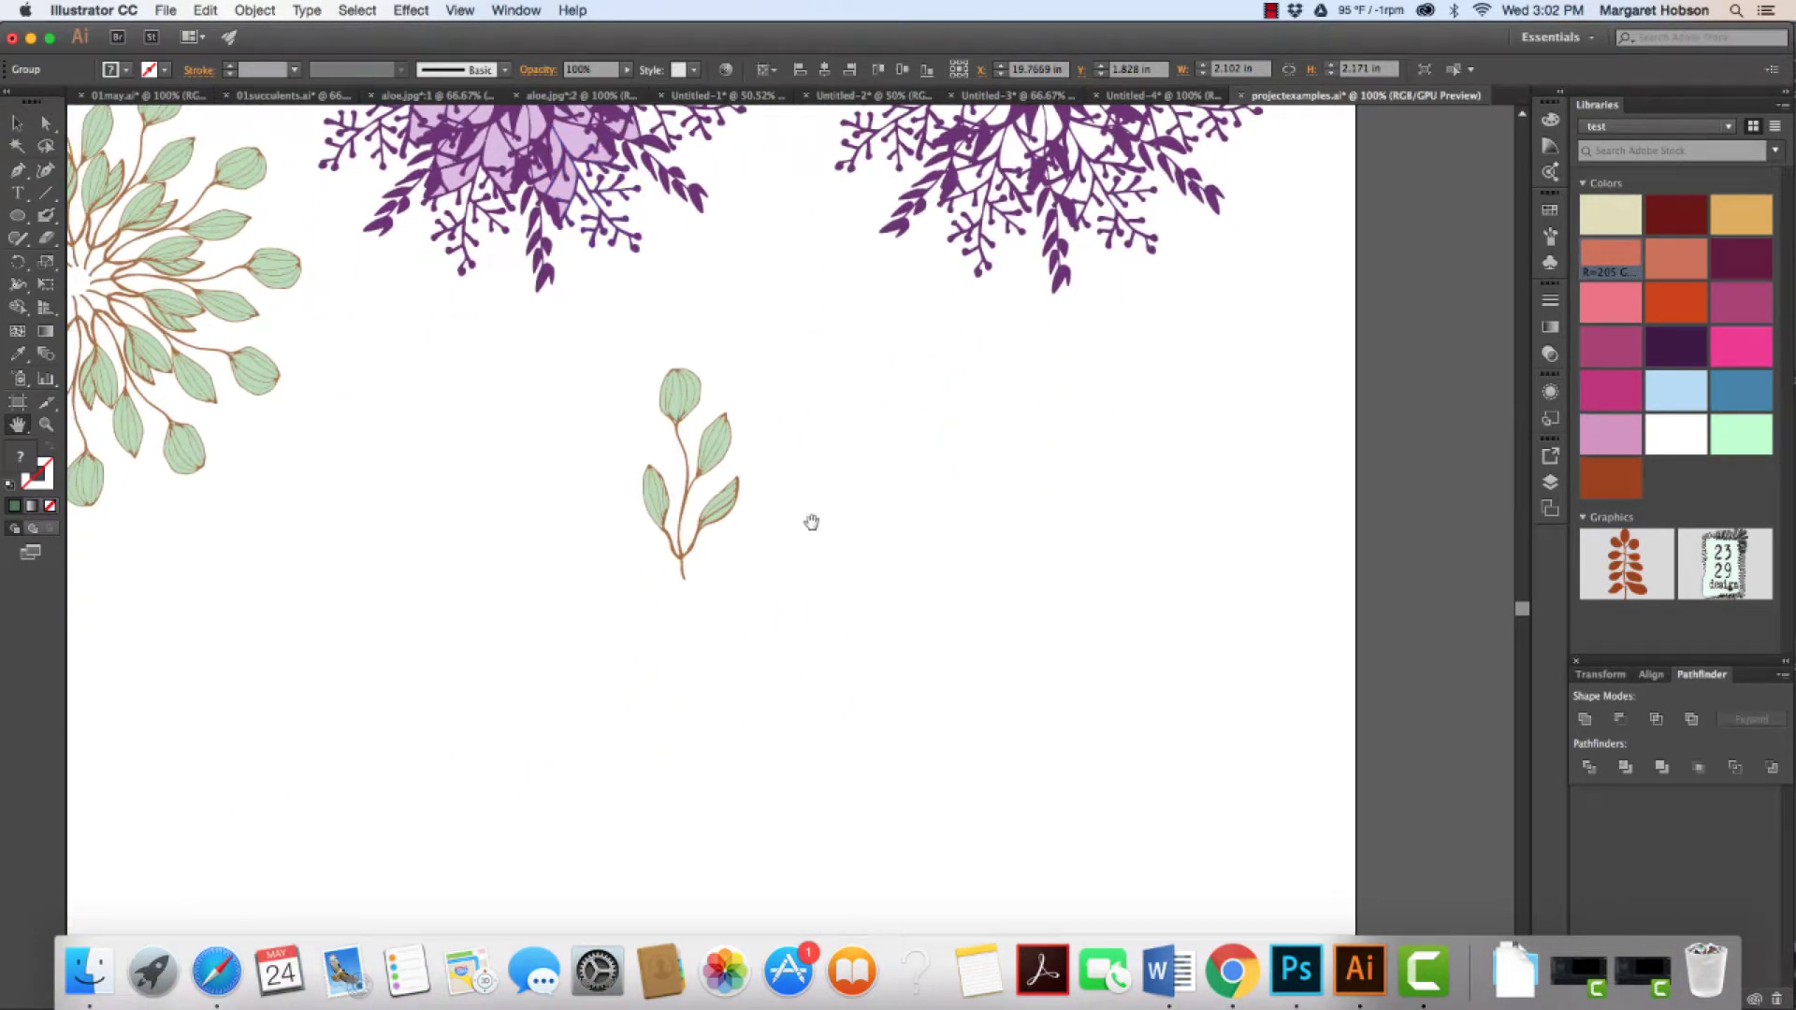
left_click(206, 10)
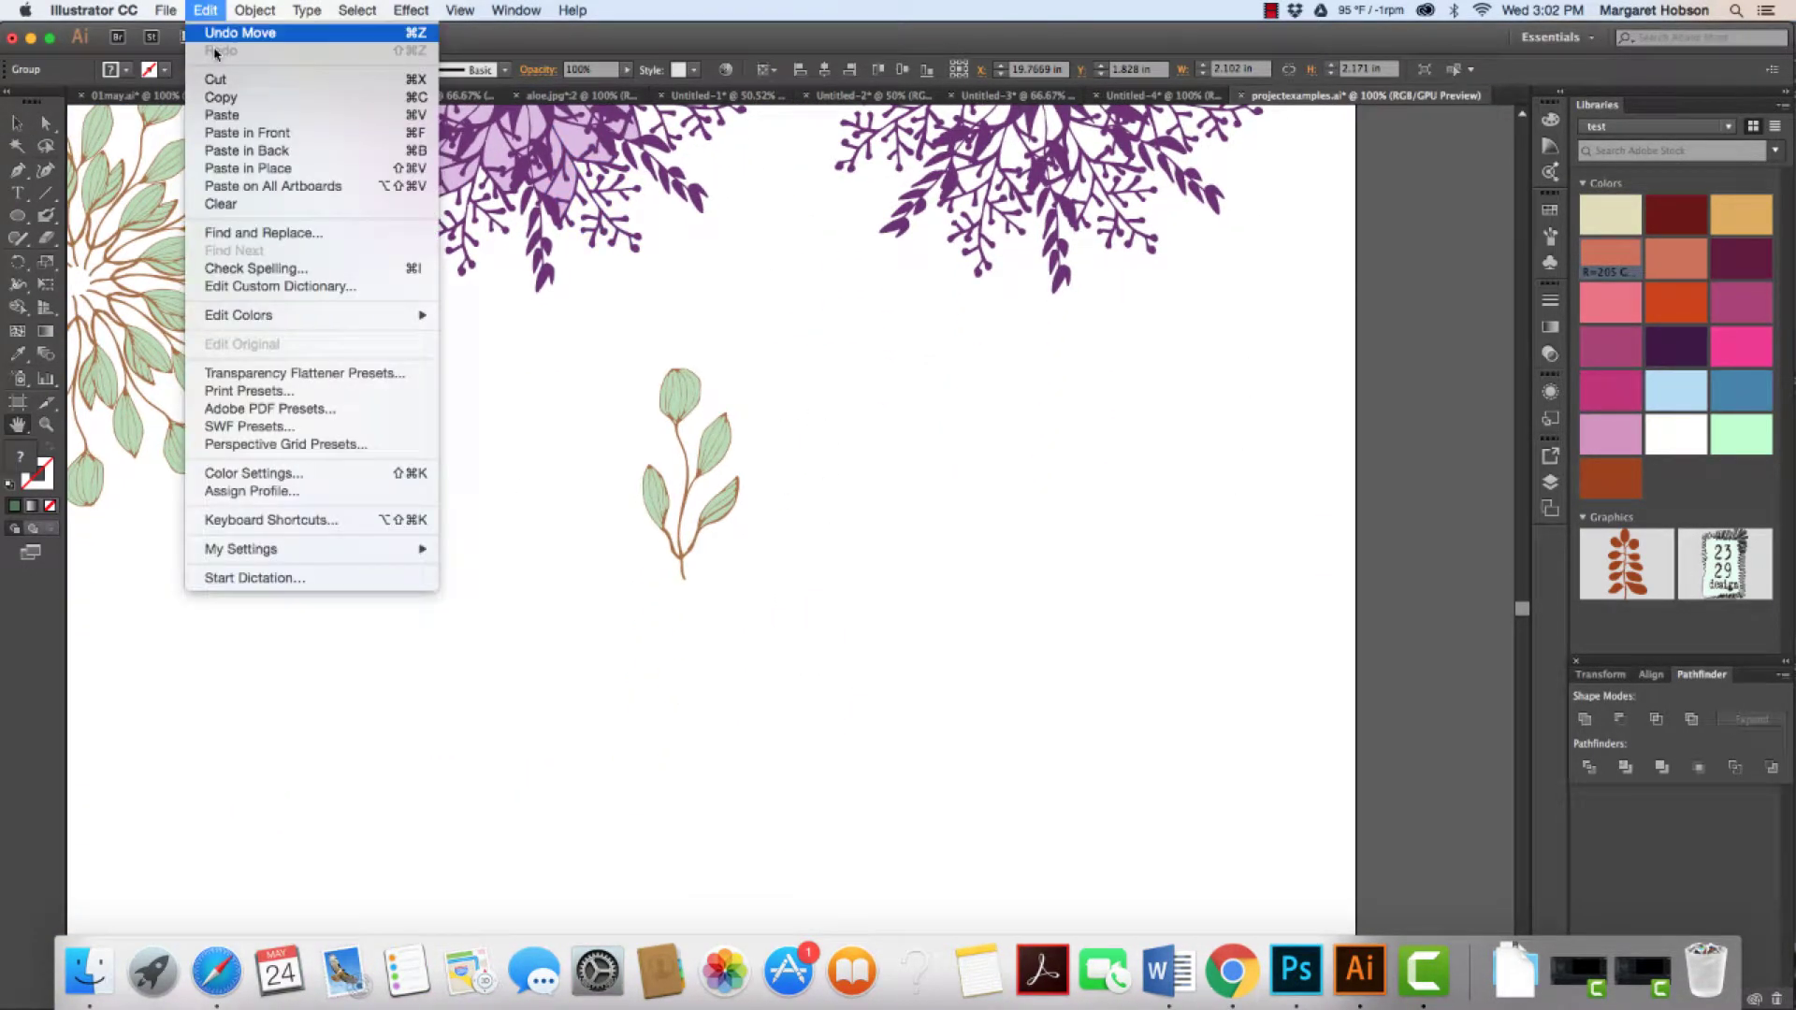
left_click(222, 114)
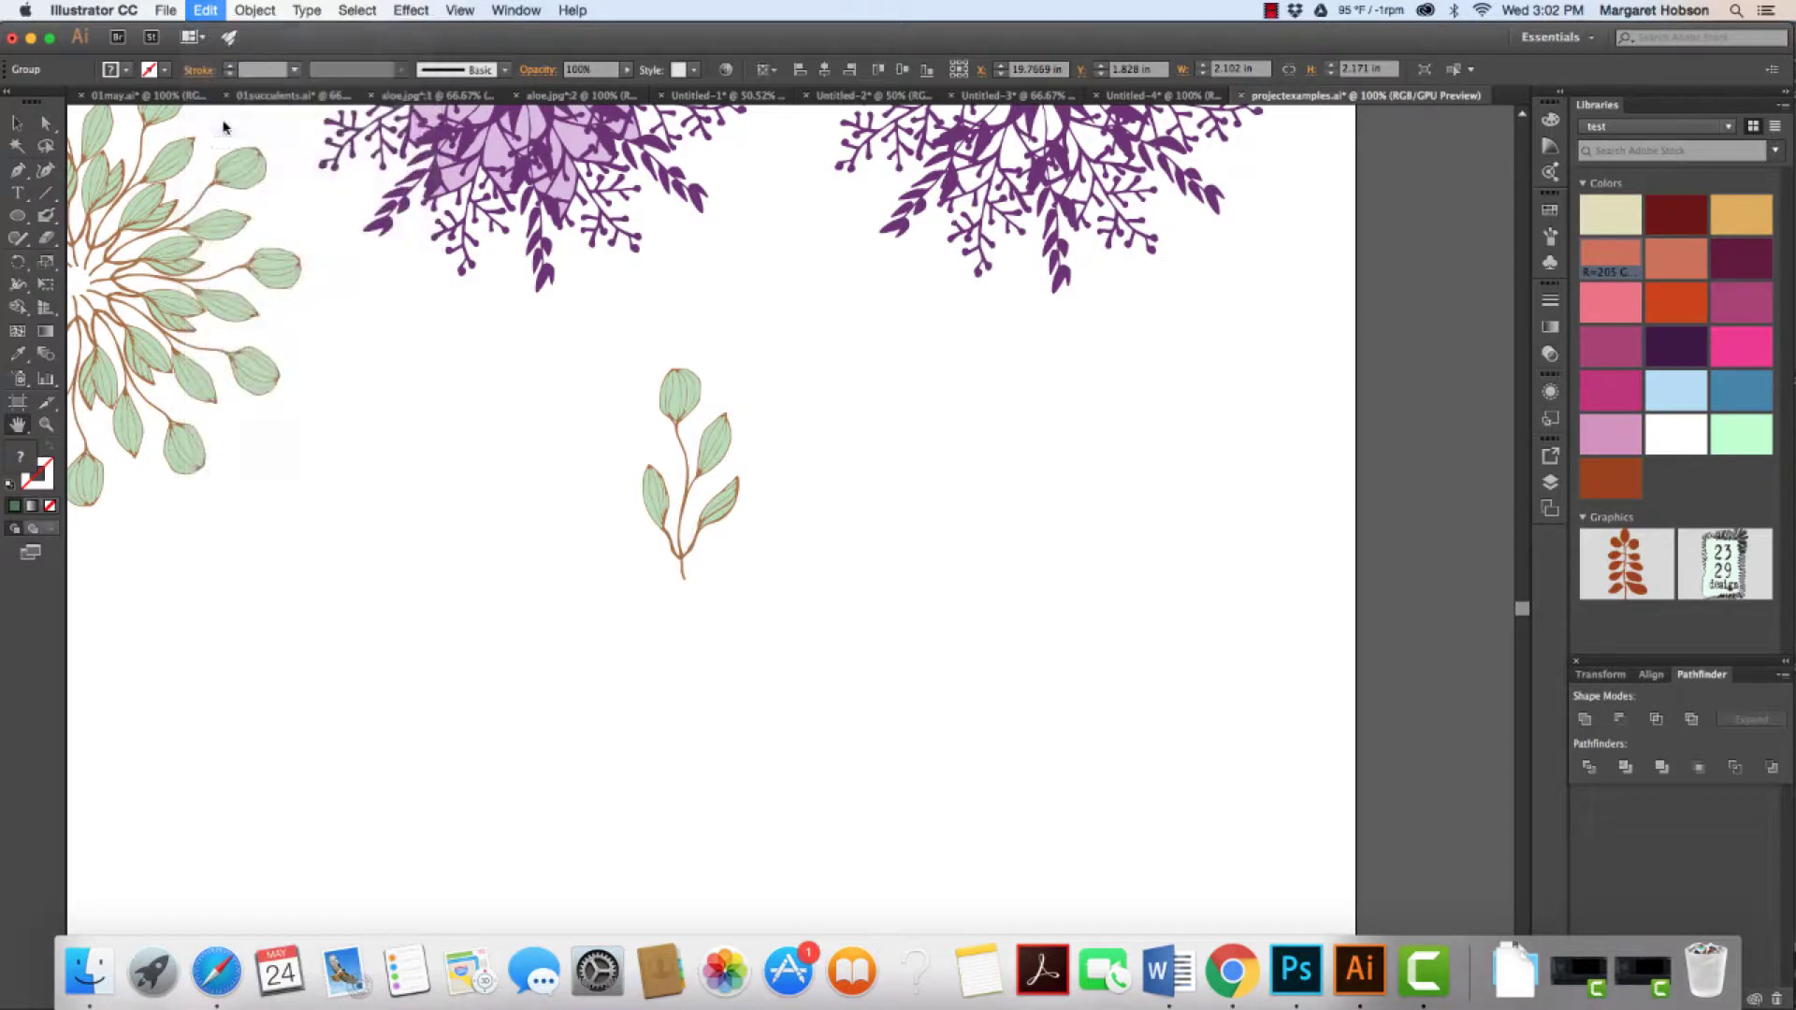
left_click(17, 123)
left_click_drag(782, 561, 888, 475)
left_click(510, 452)
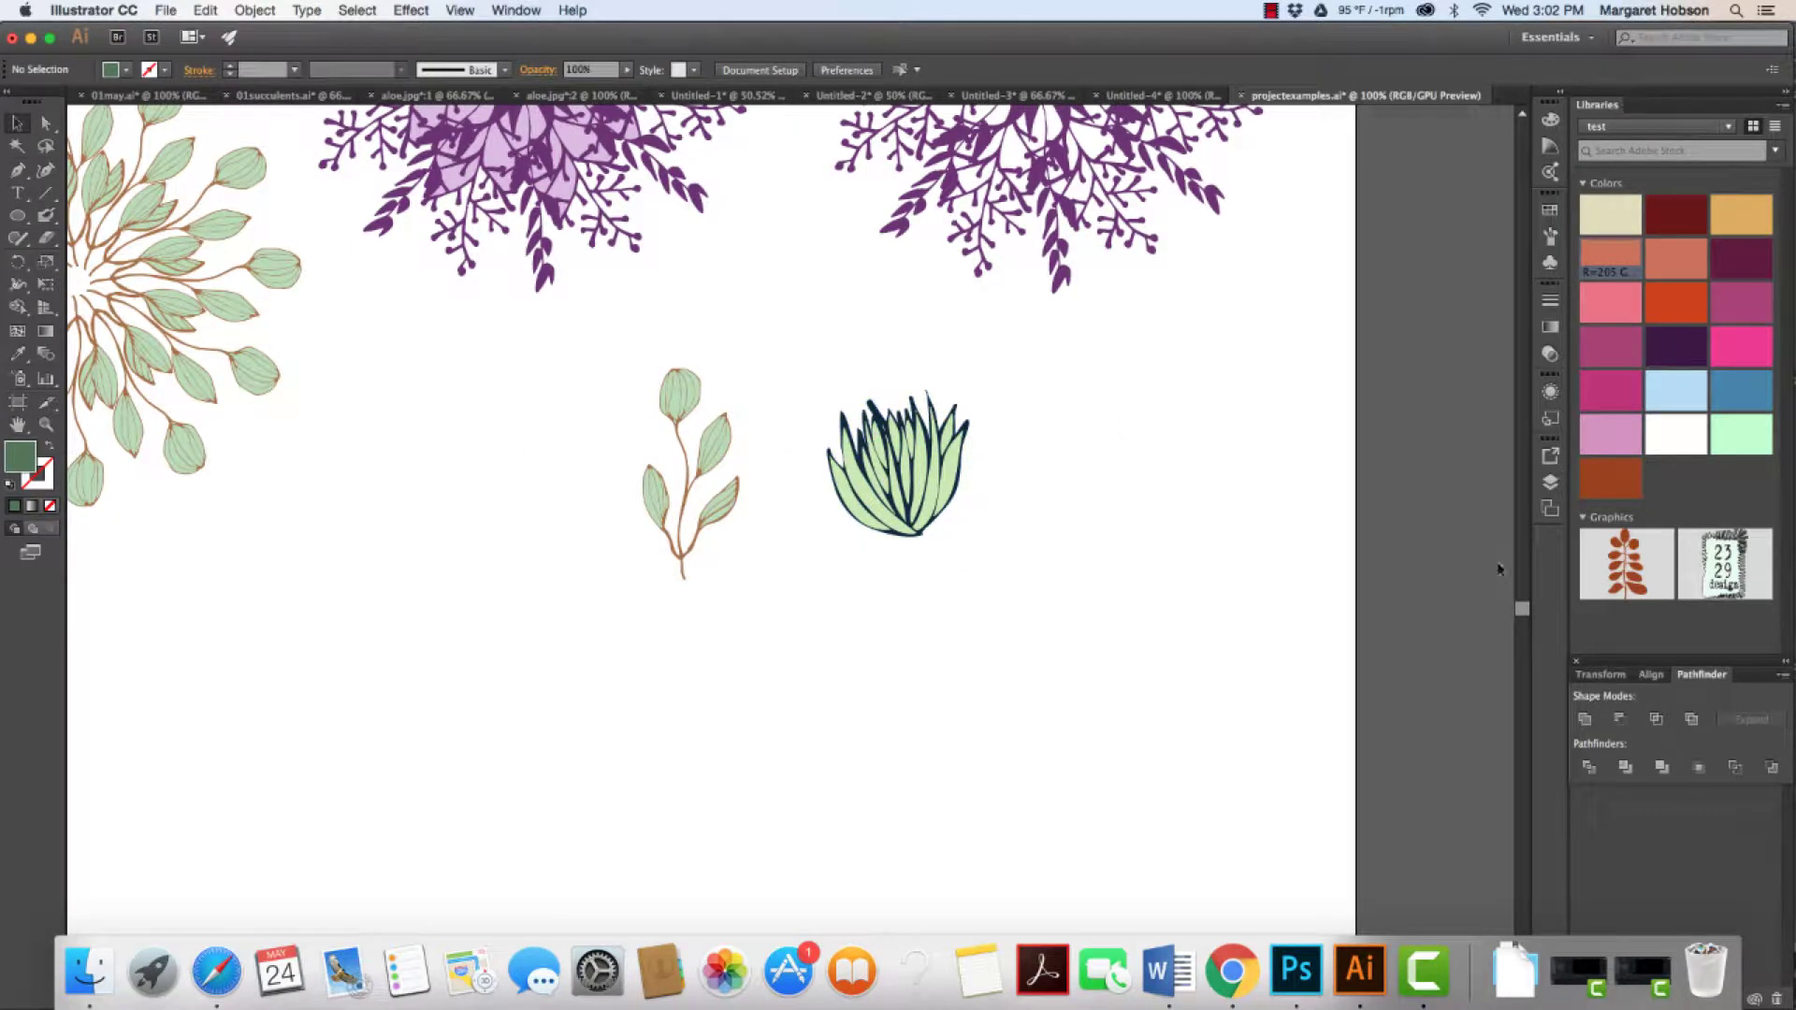
Copy the tall green leafy branch near the artboard's upper-left corner
left_click_drag(1521, 609, 1497, 552)
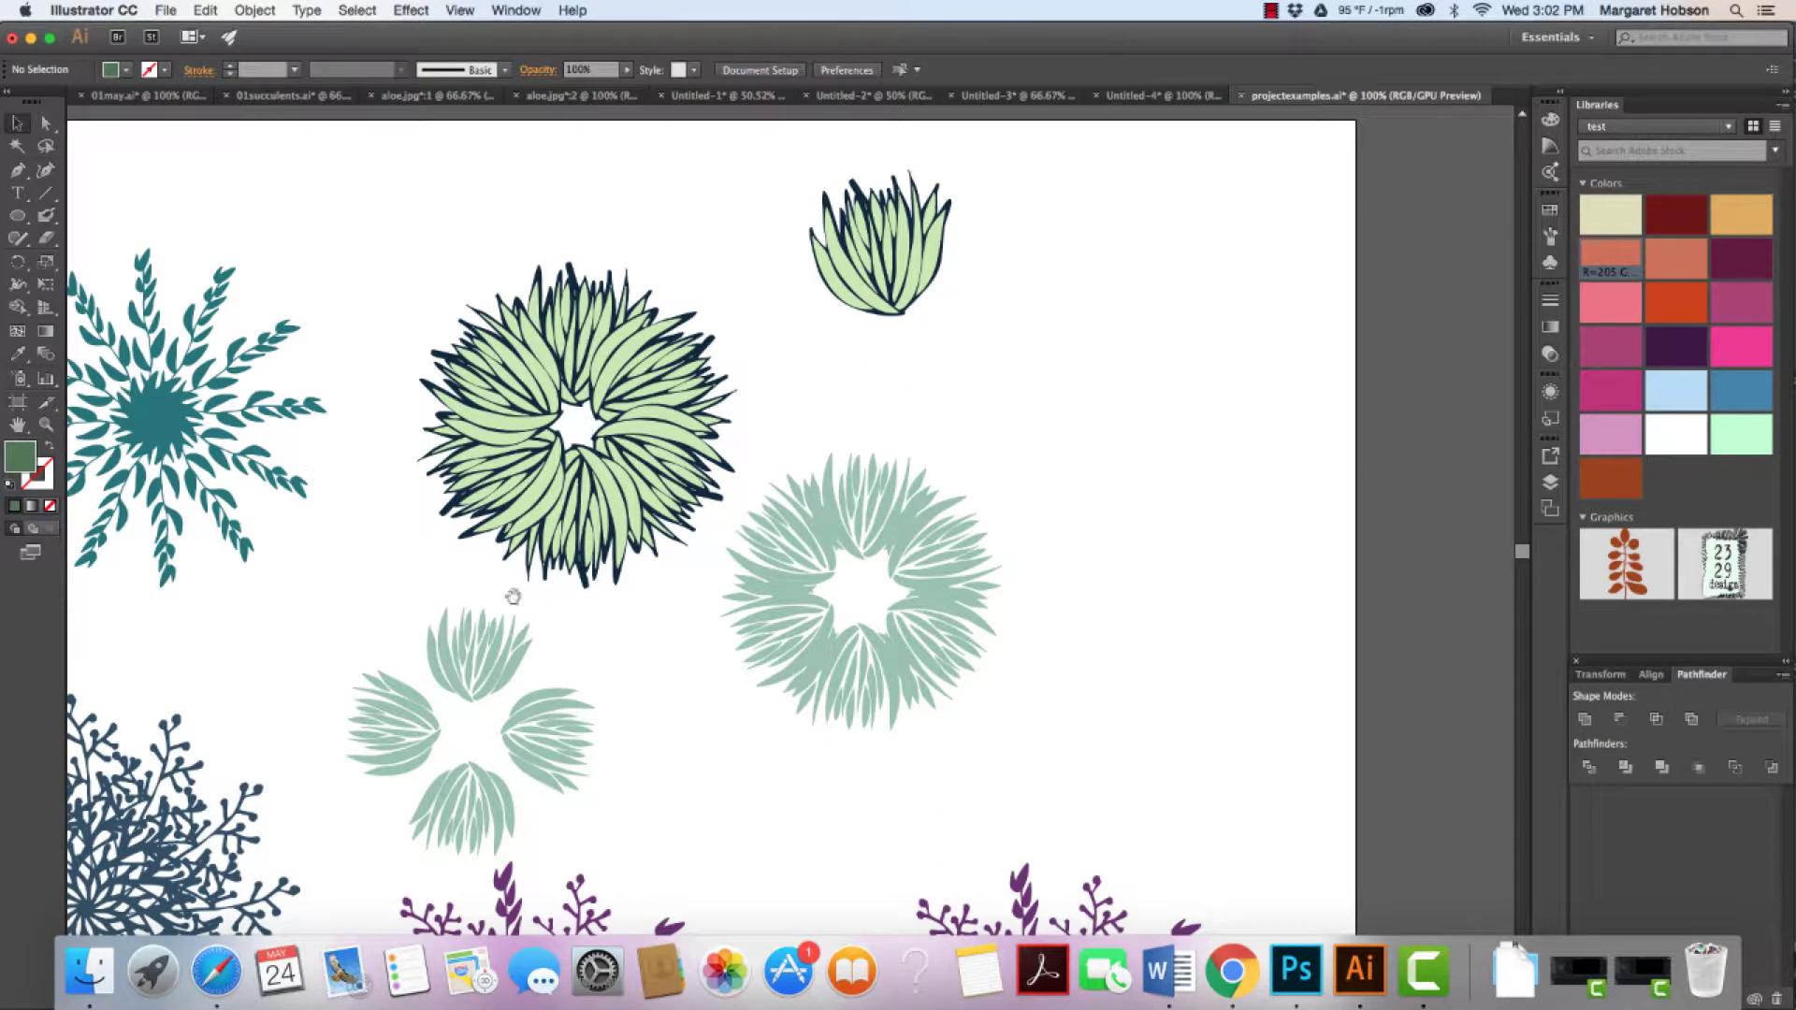
left_click_drag(513, 595, 963, 588)
left_click_drag(646, 576, 866, 564)
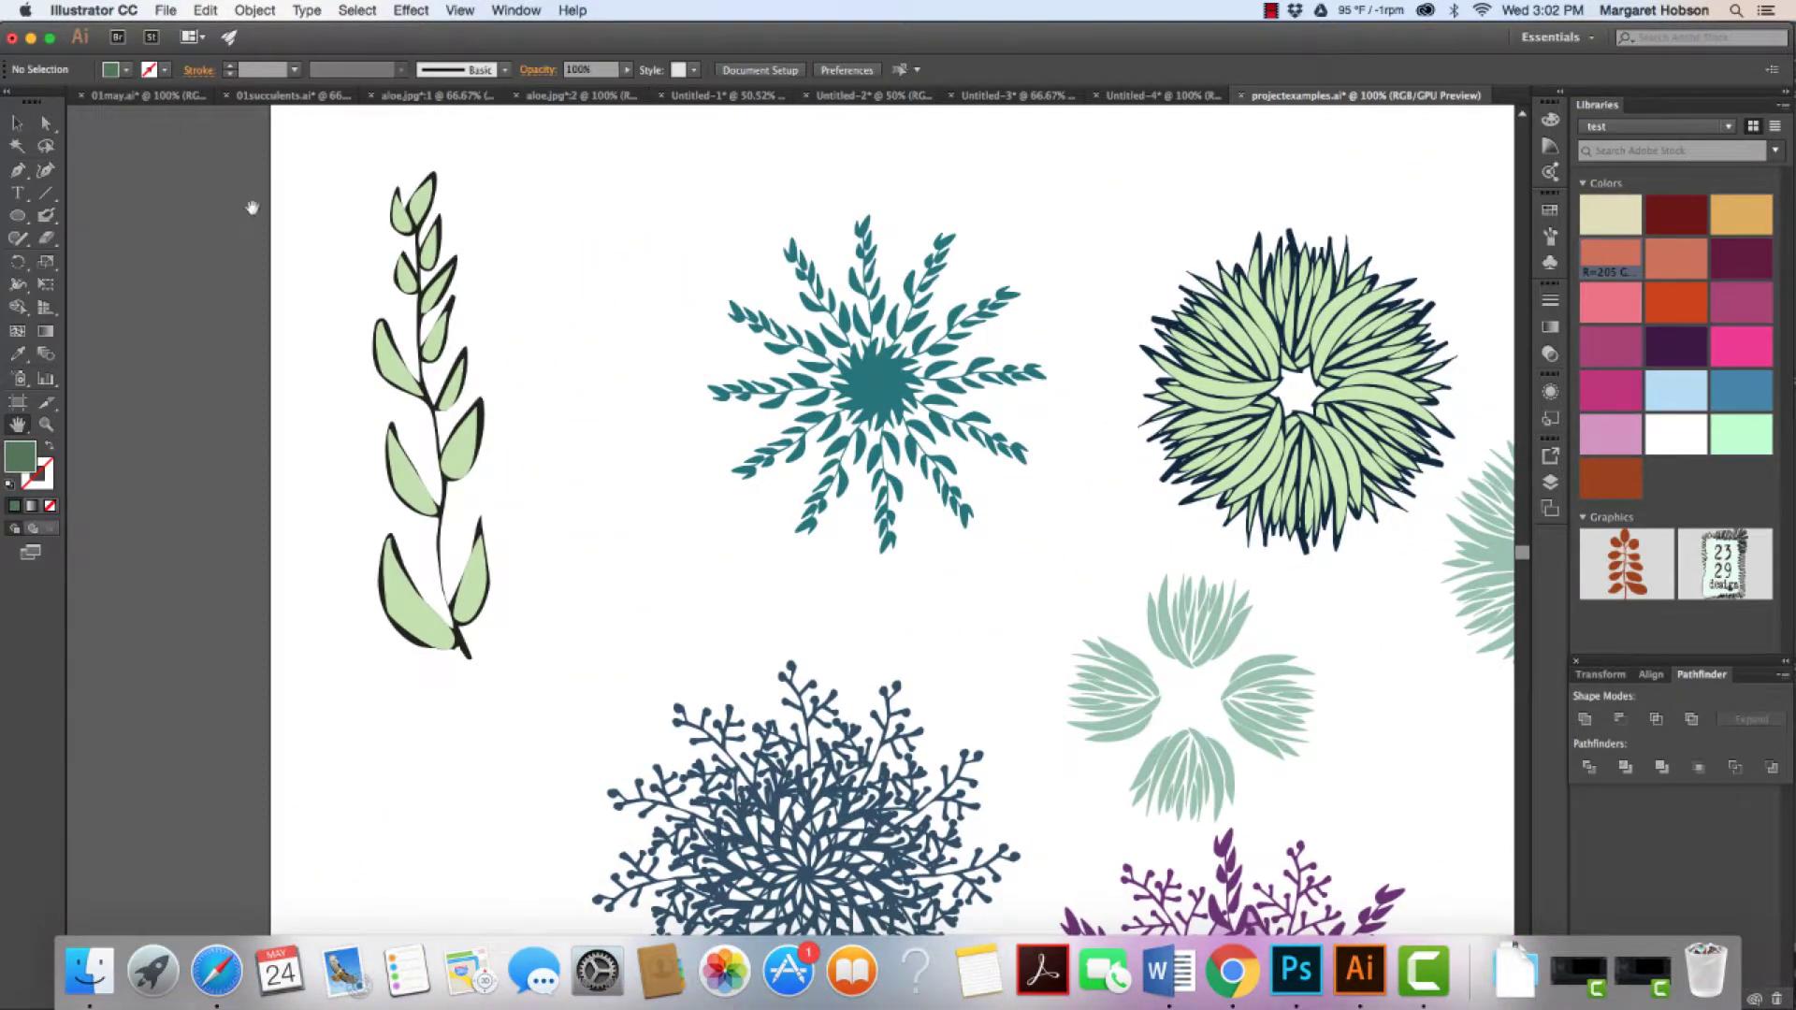
key("v")
left_click(435, 286)
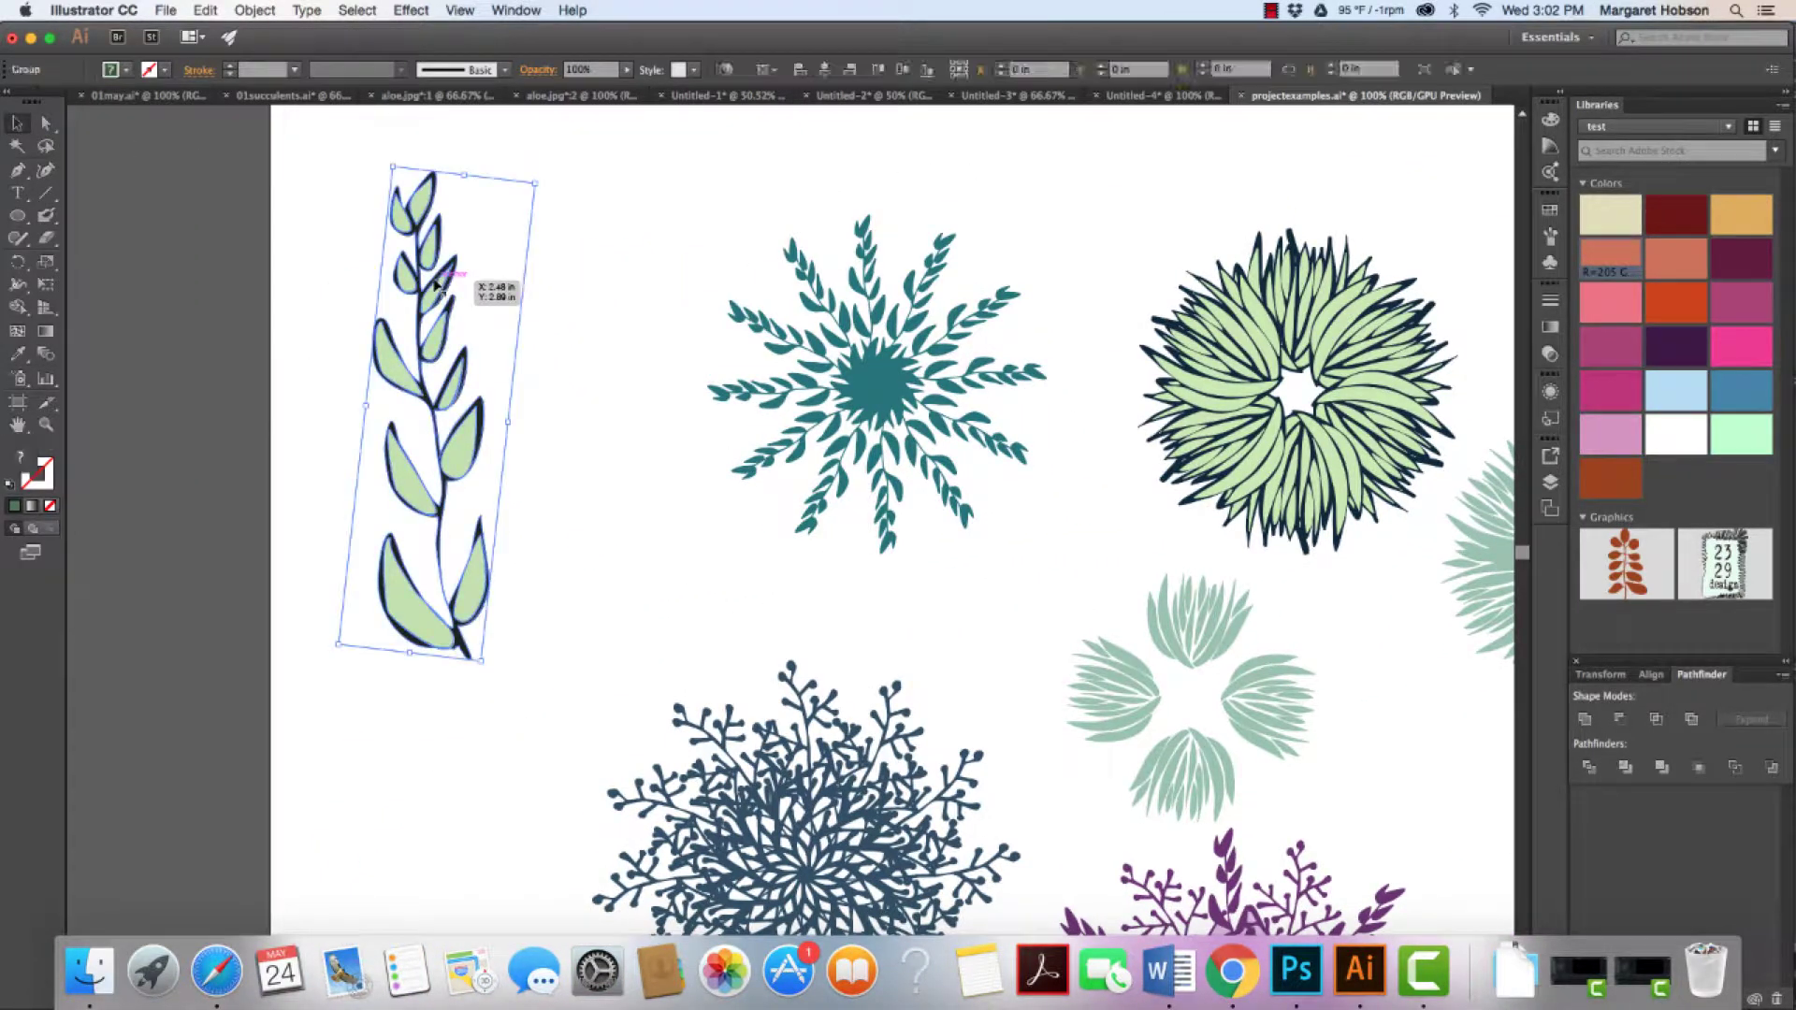
left_click(205, 11)
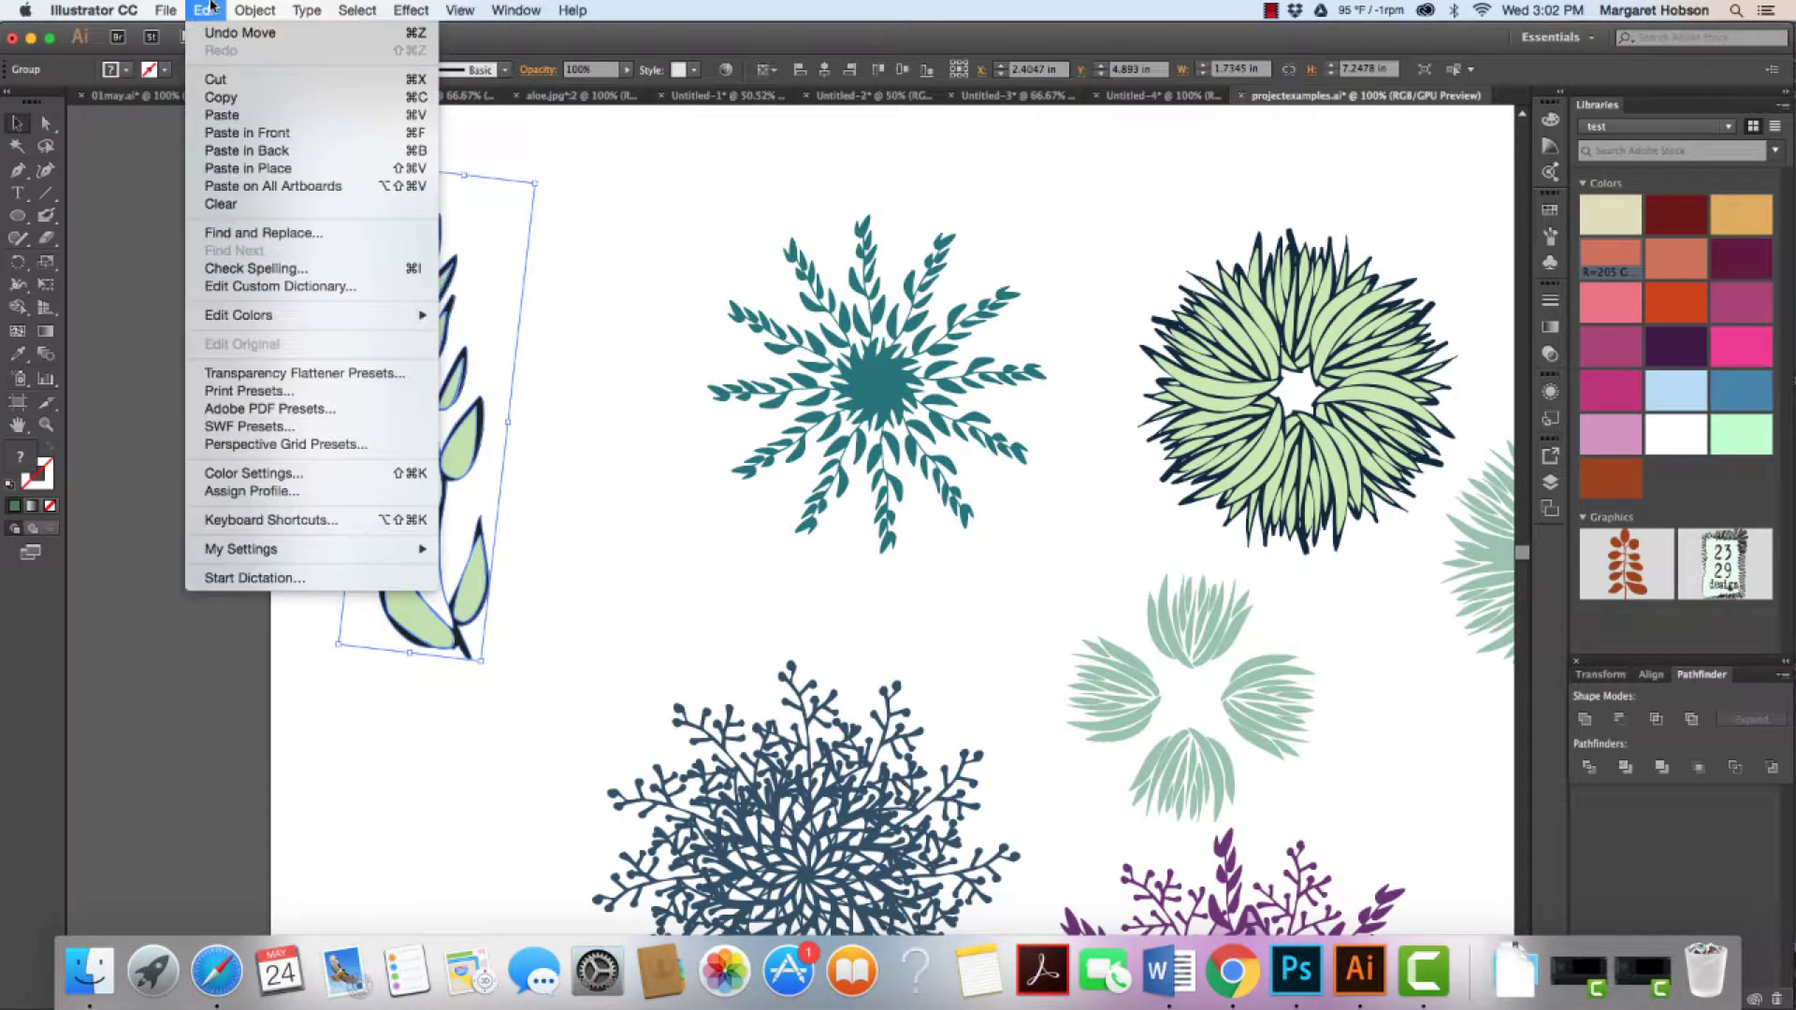
left_click(245, 102)
Paste the leafy branch in the blank area below the sprig, scale it down to about 3.77 in tall, and move it up slightly
key("h")
left_click_drag(694, 575, 658, 7)
mouse_move(761, 582)
left_mouse_down()
mouse_move(746, 537)
mouse_move(510, 252)
left_mouse_up()
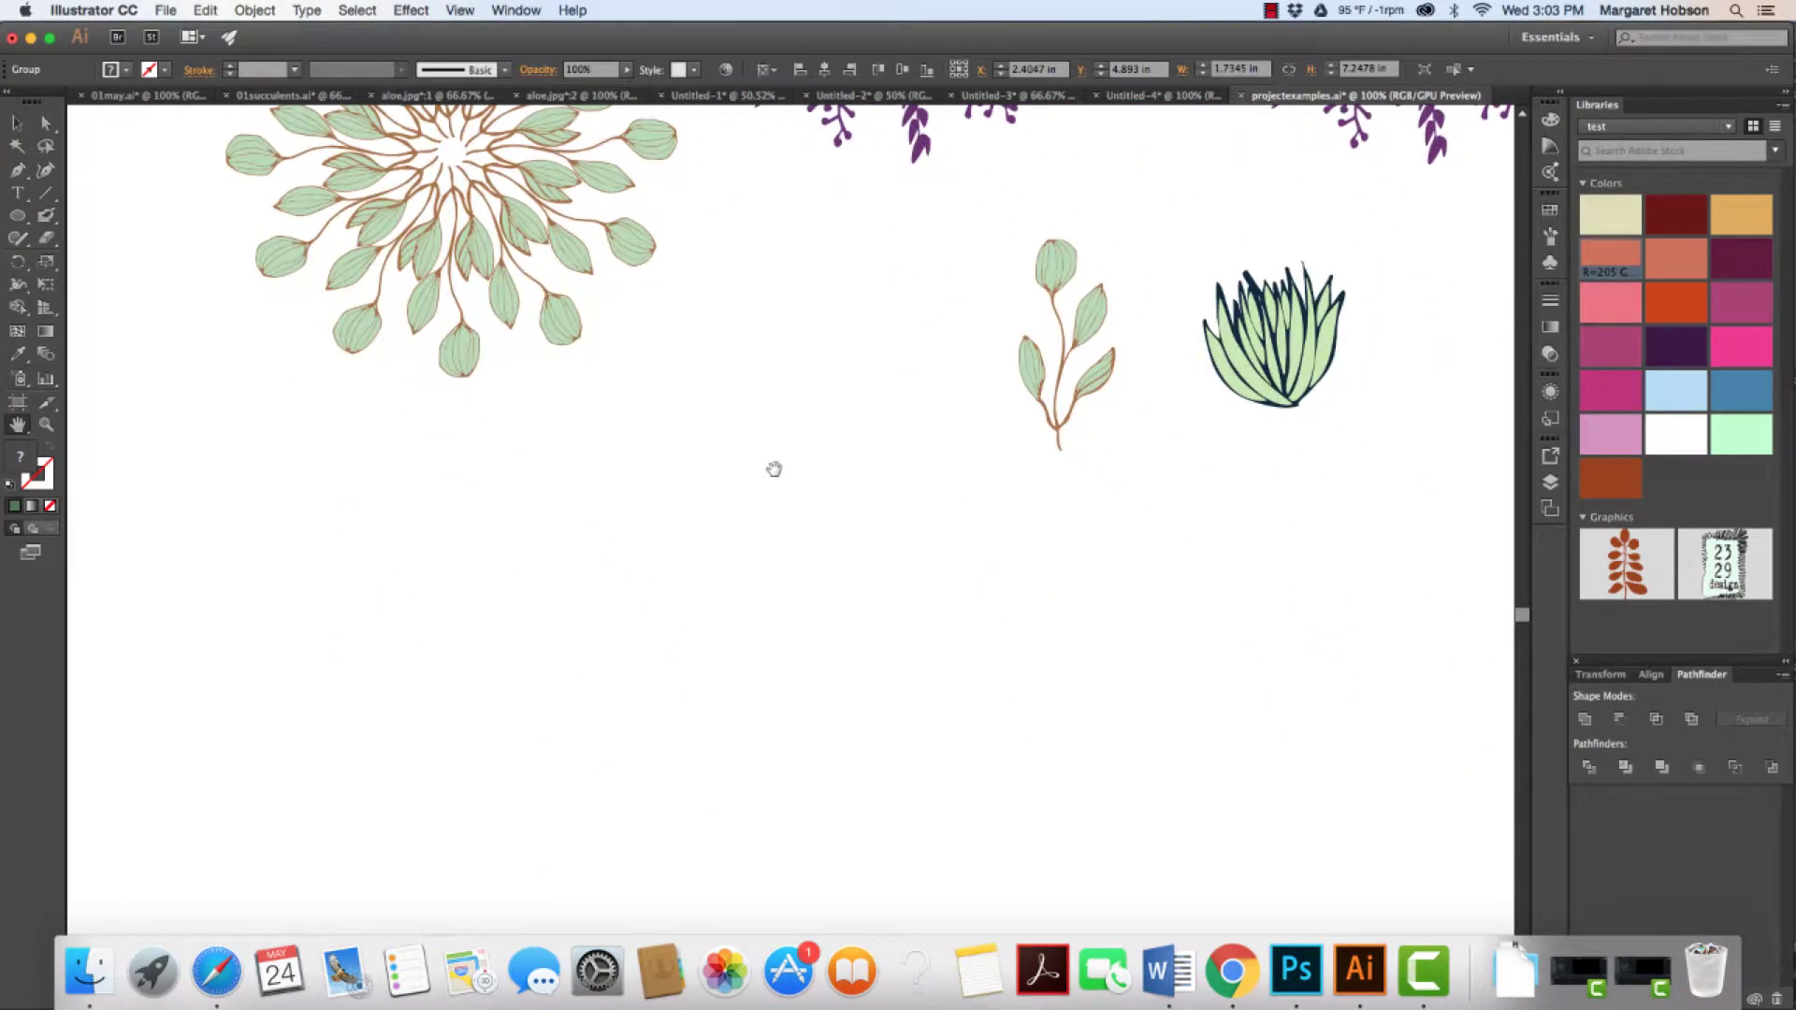
key("cmd+v")
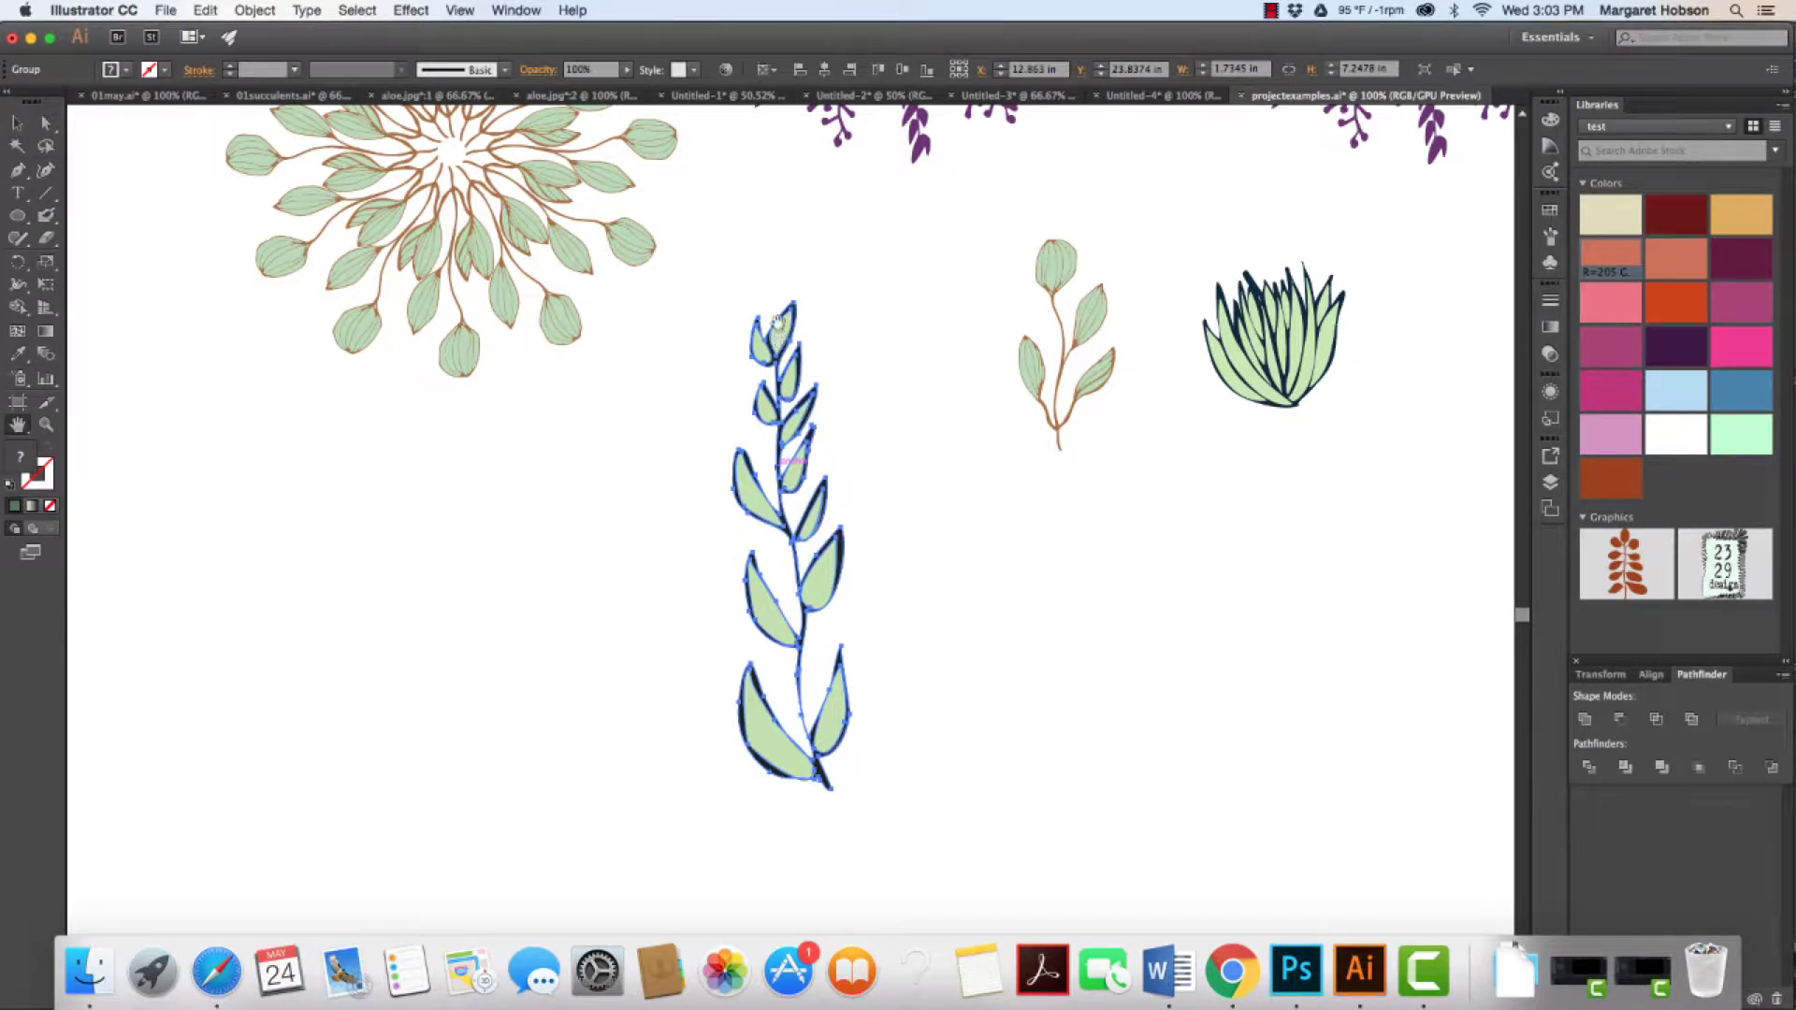
left_click(17, 122)
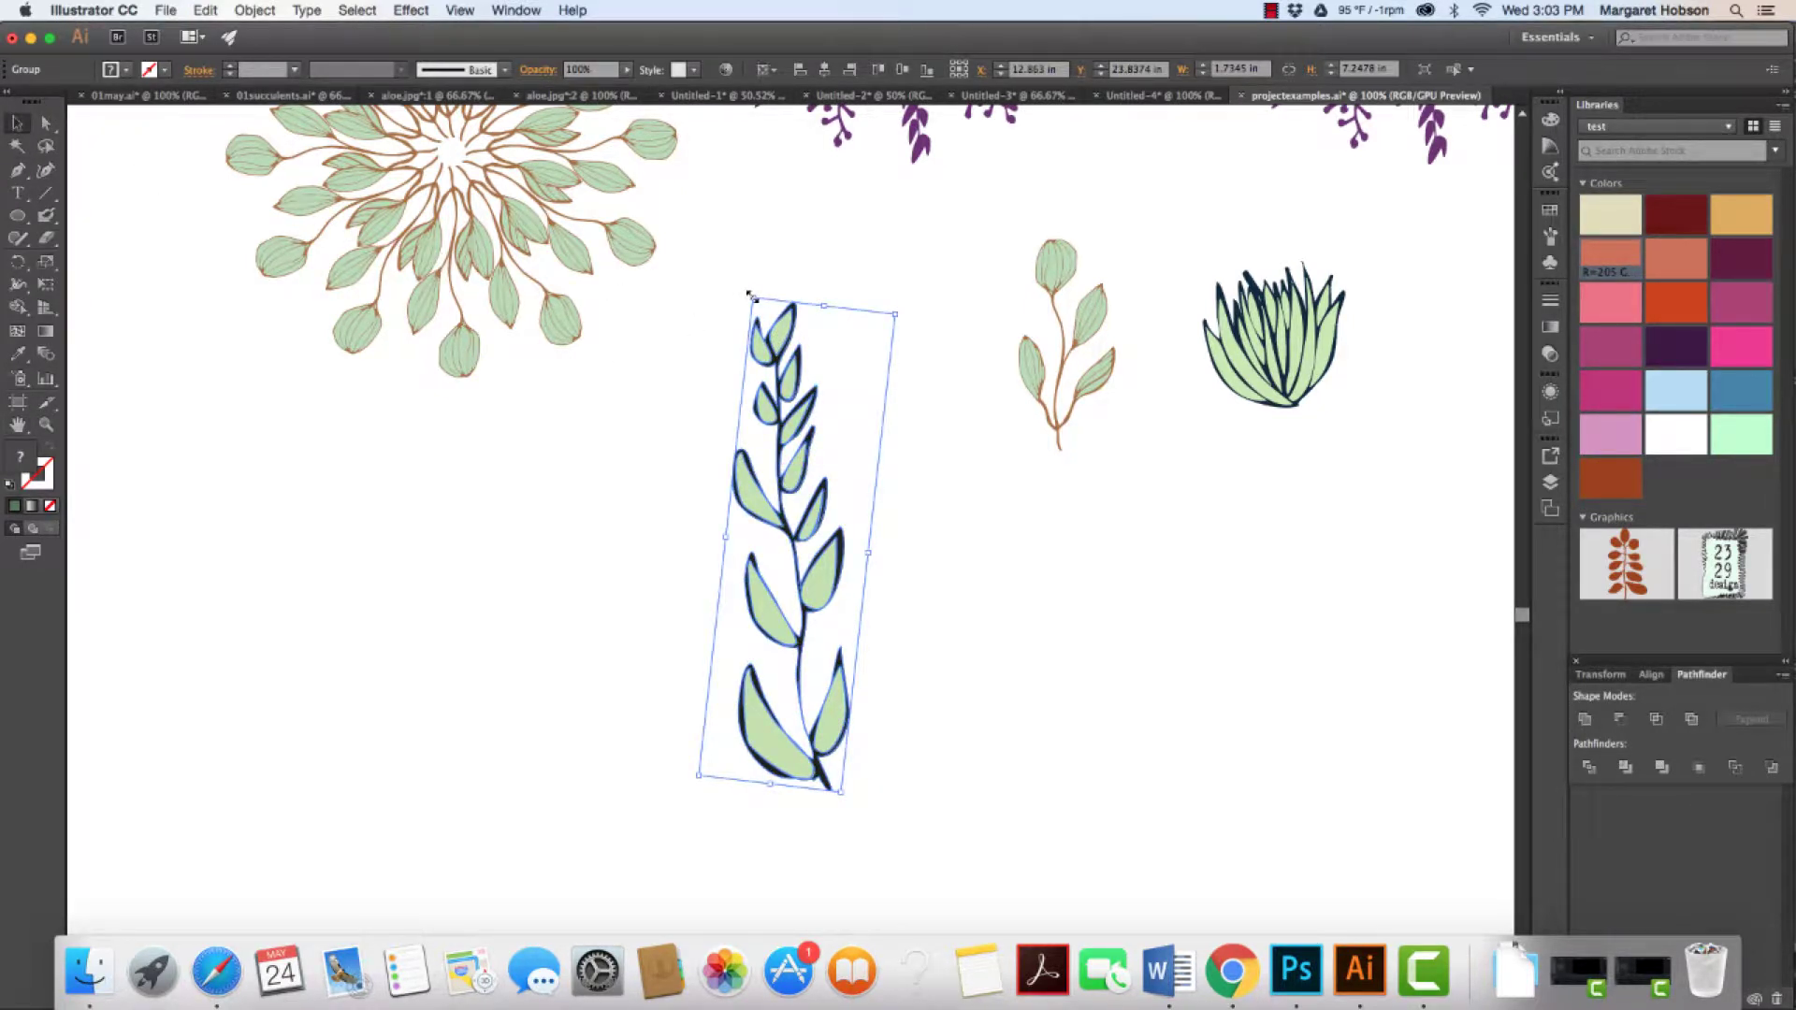
left_click_drag(751, 296, 808, 397)
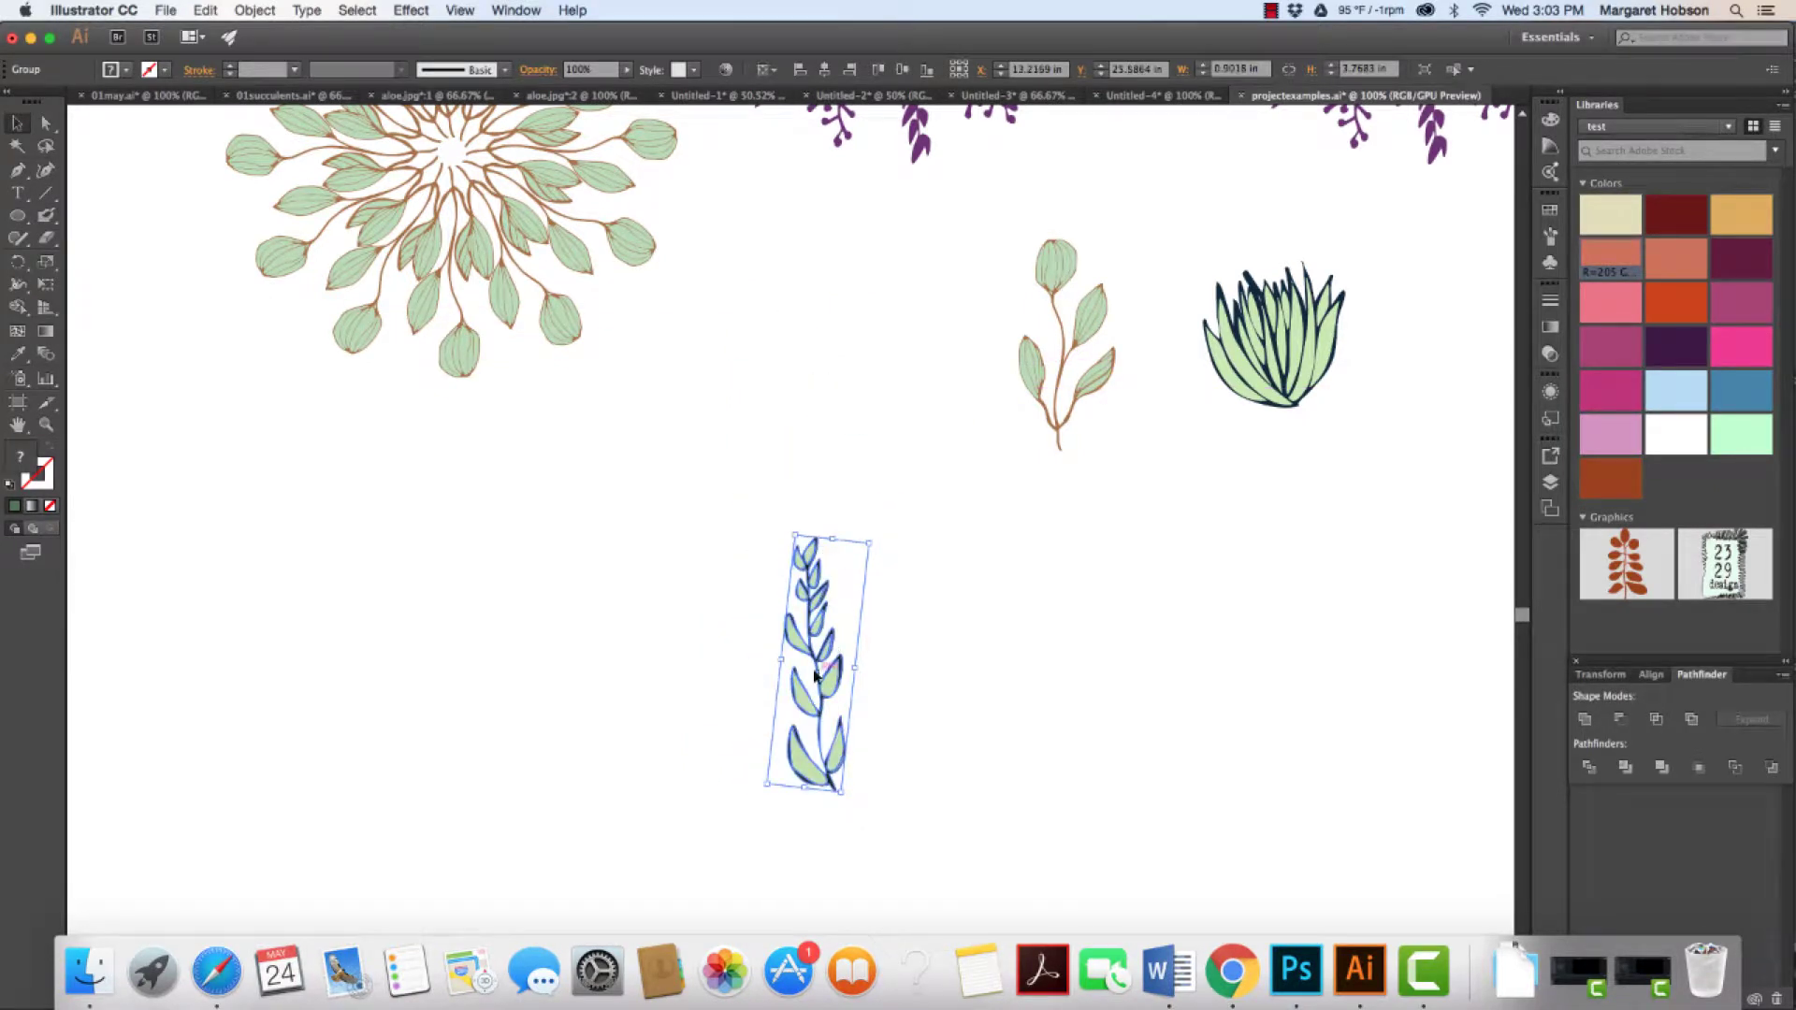
left_click_drag(806, 621, 803, 538)
left_click(889, 682)
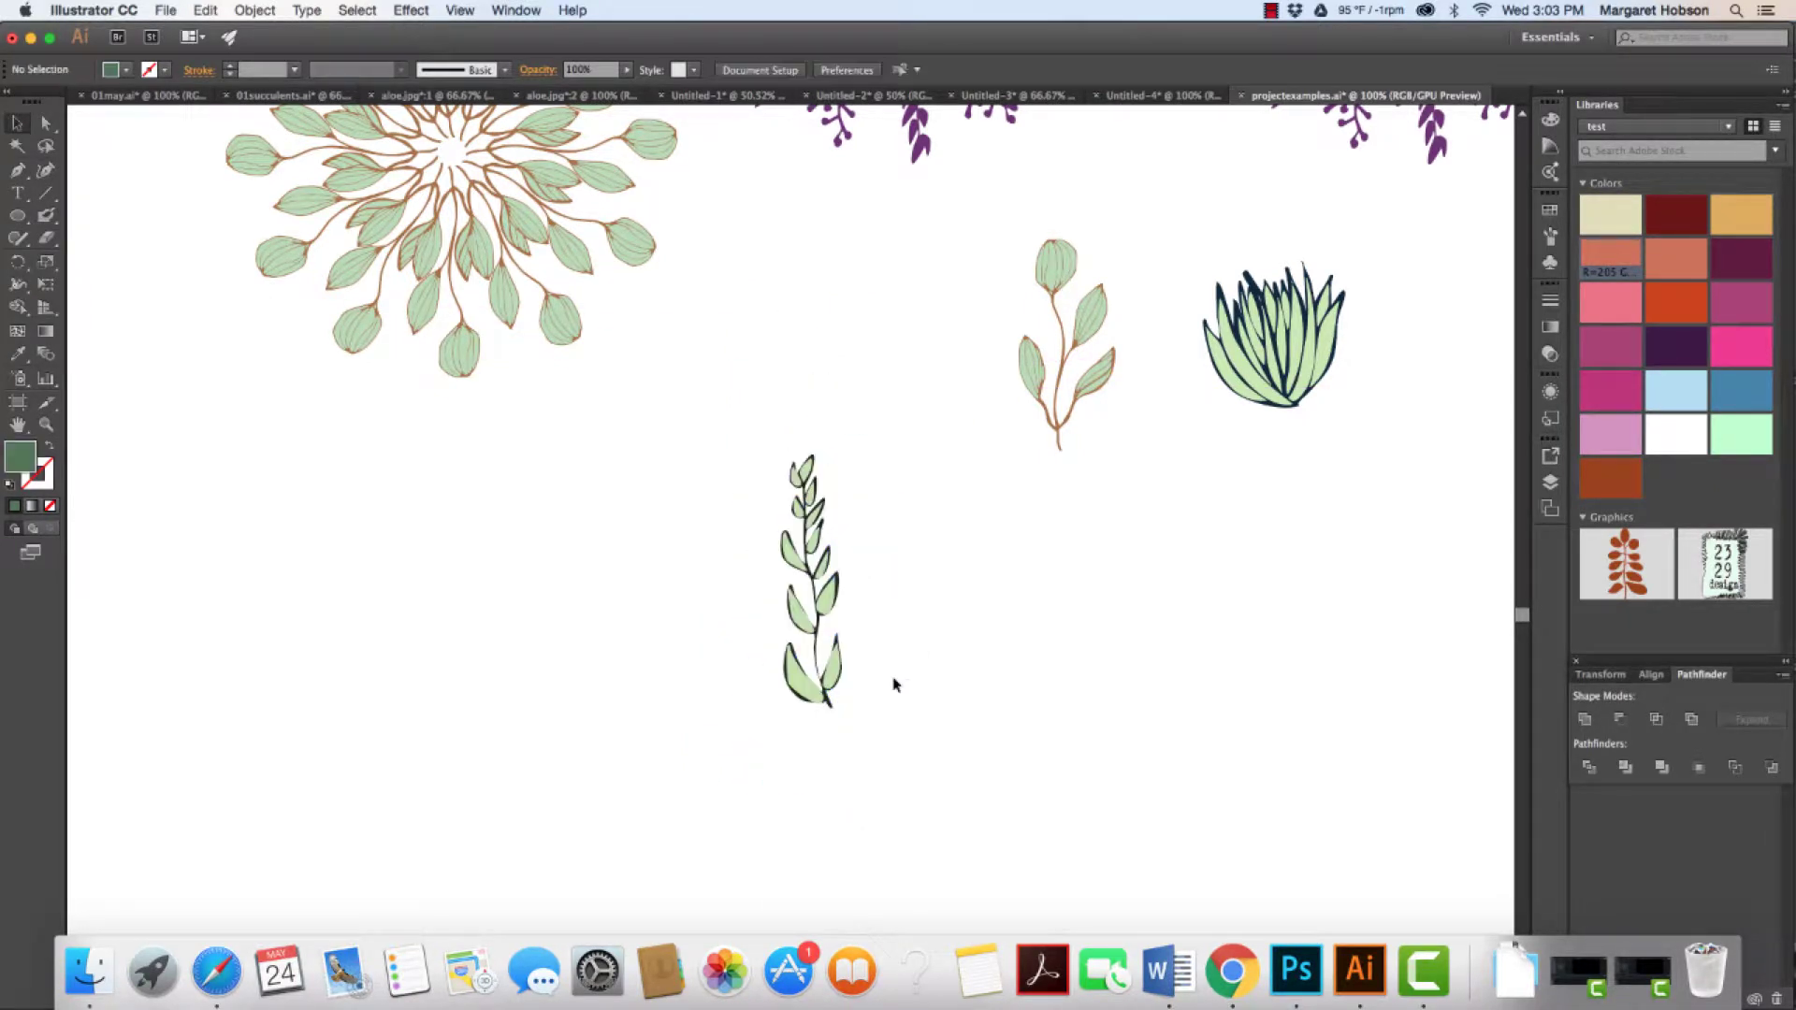
Make a copy of the small branch rotated 24° around a point just below its stem
left_click(797, 634)
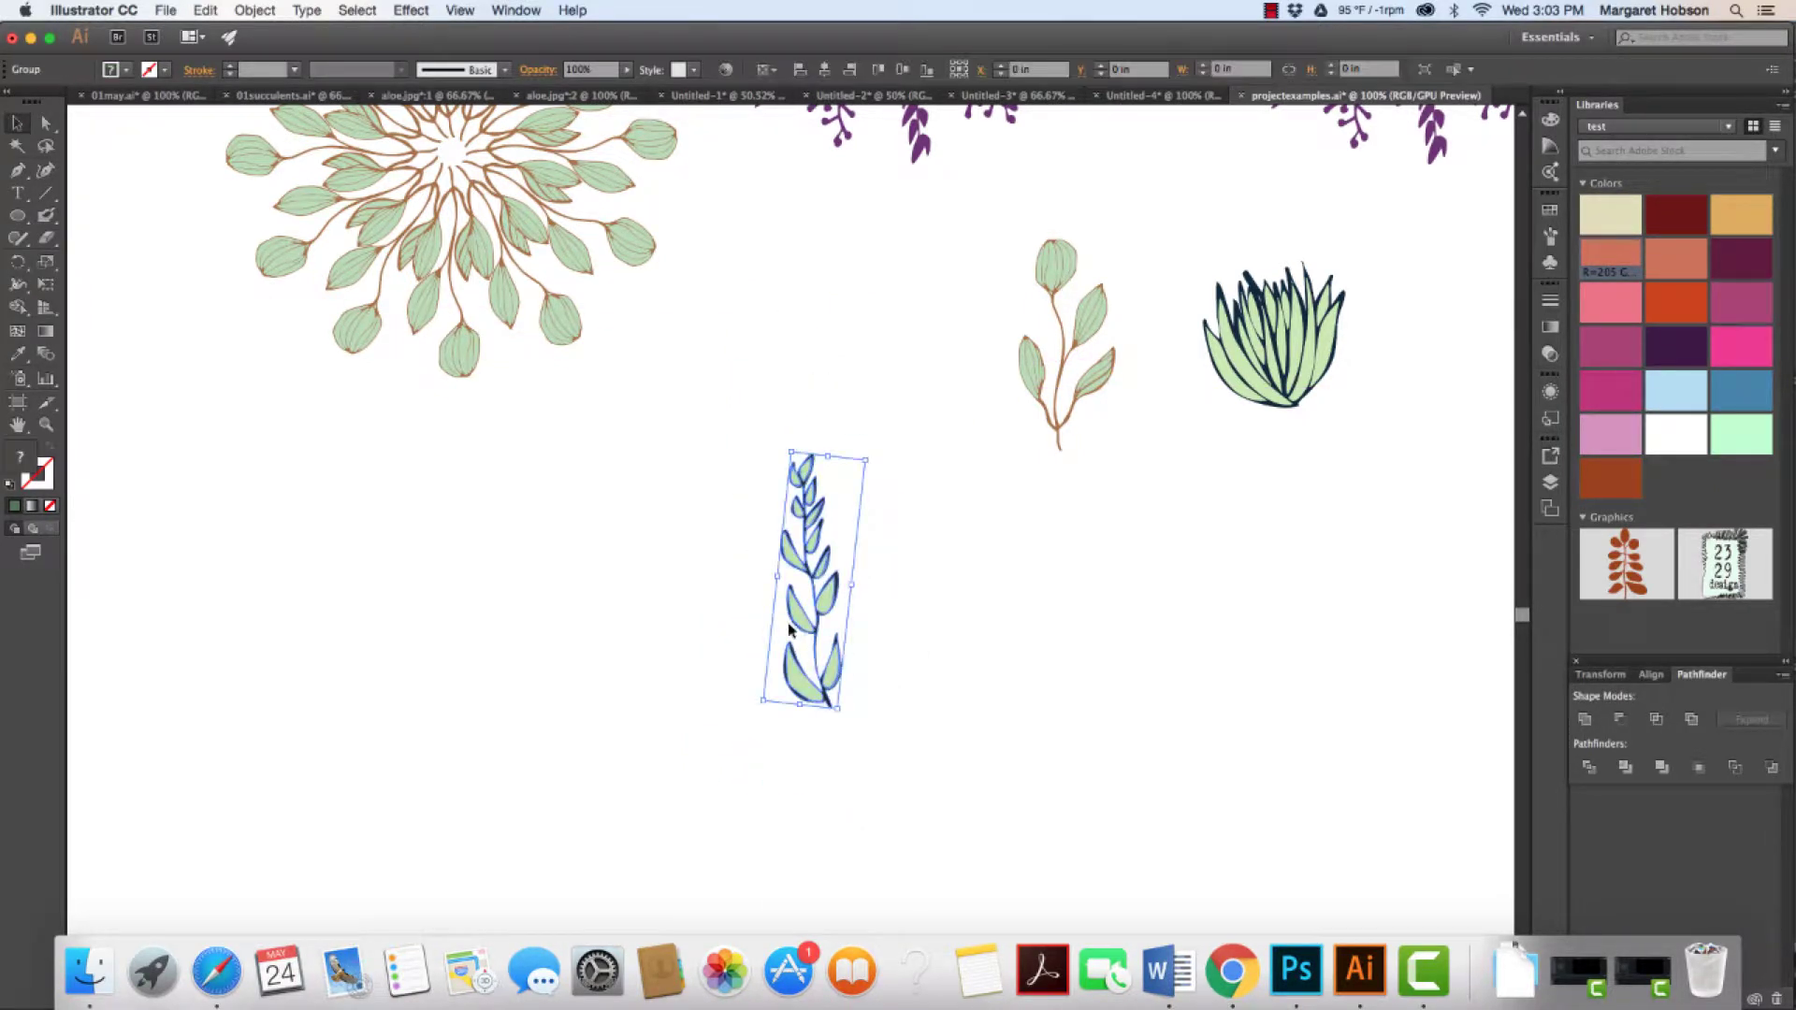
left_click(17, 263)
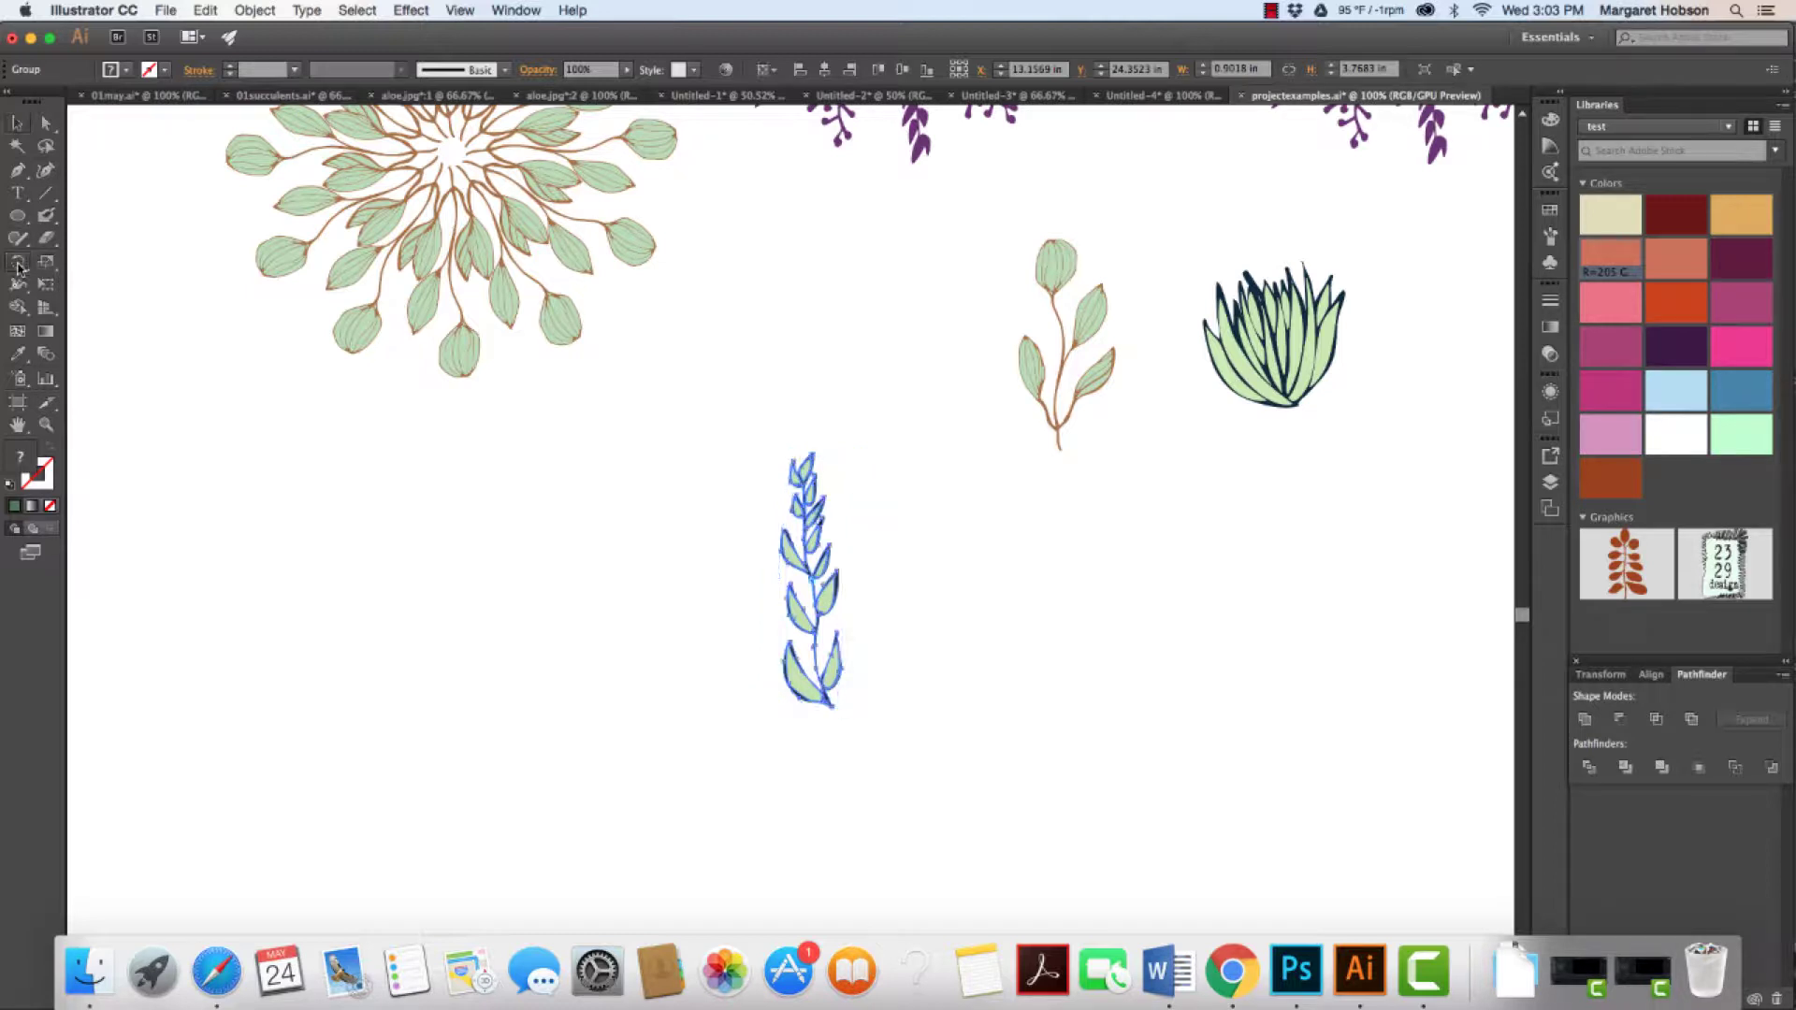
left_click(830, 737, "alt")
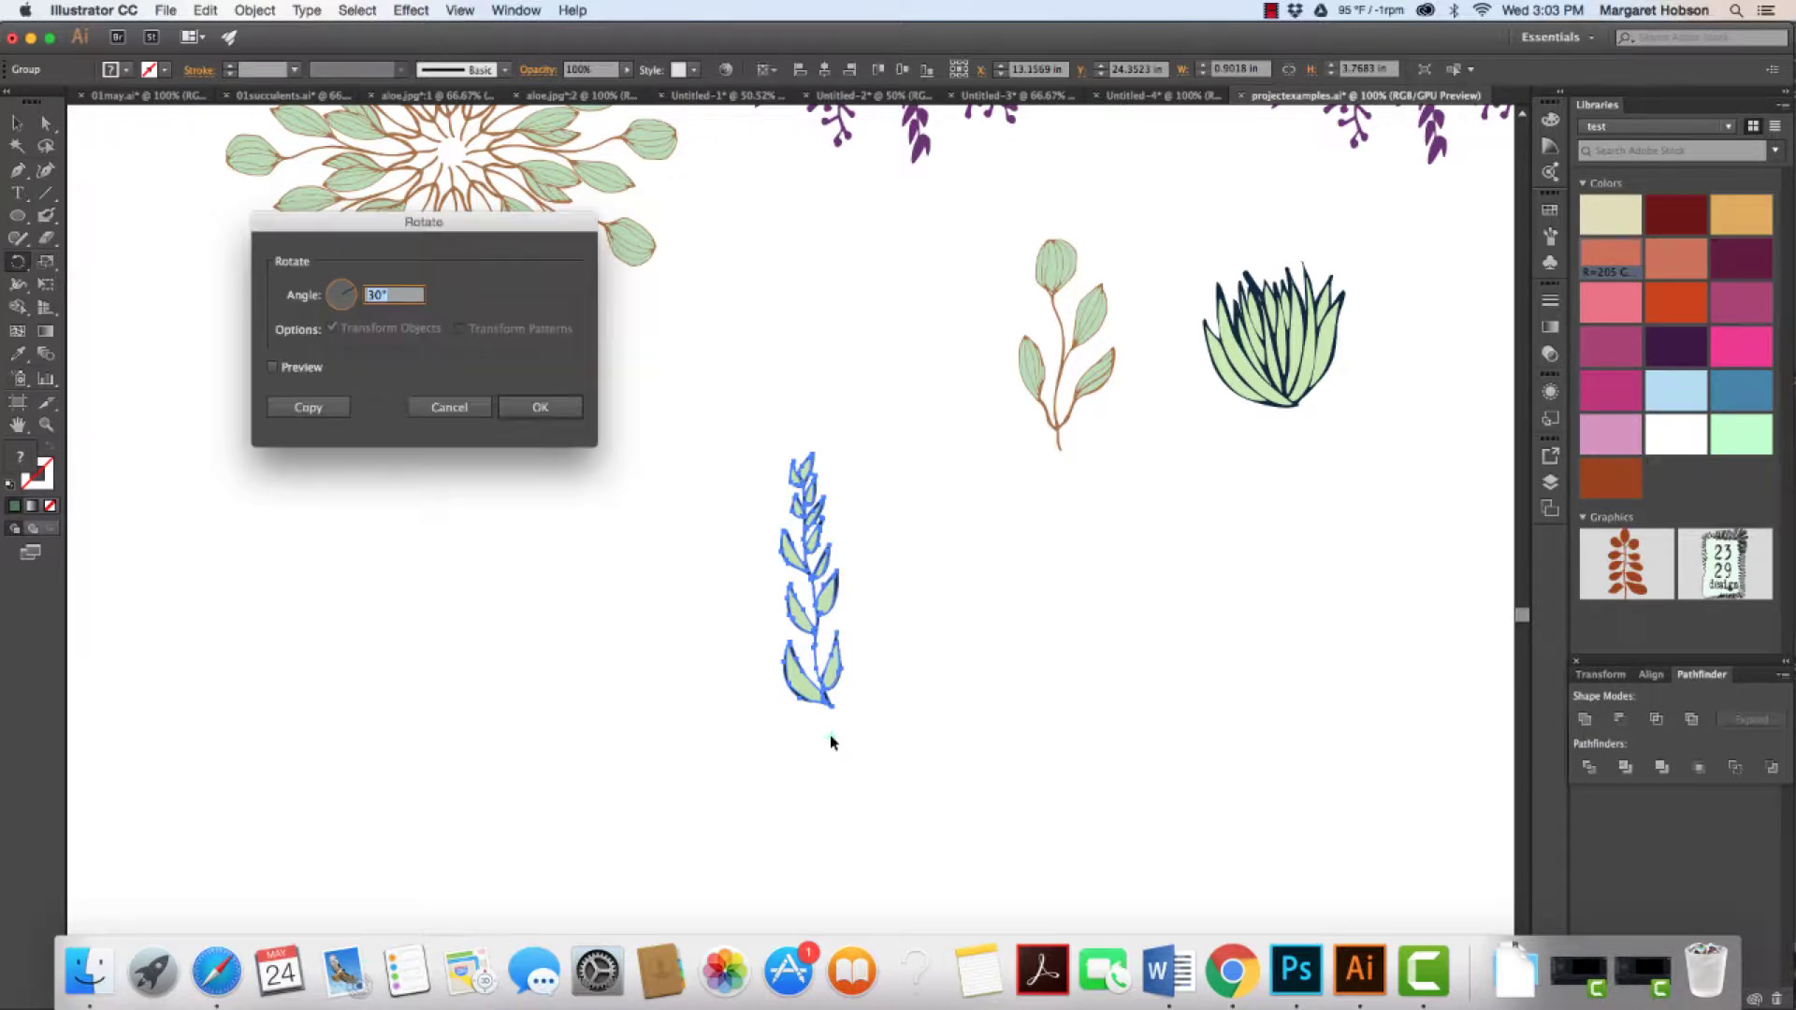
left_click(395, 293)
type("3")
left_click(307, 407)
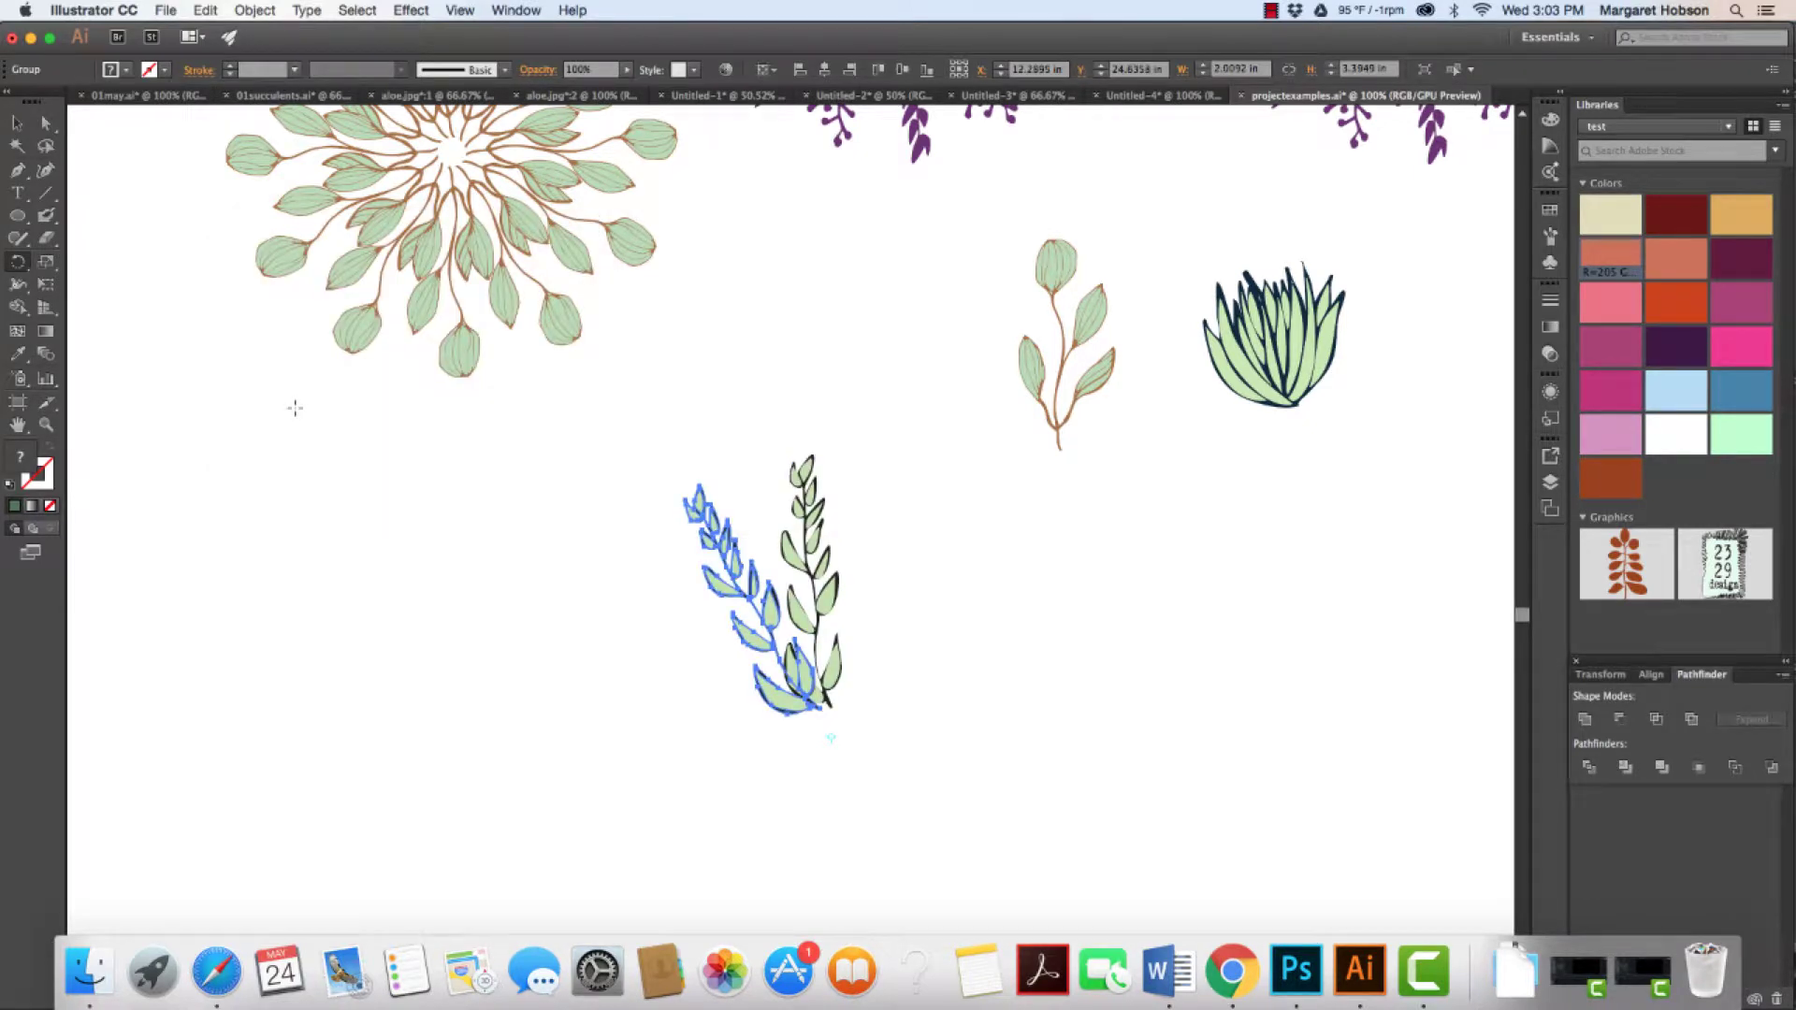
Repeat the rotated copy 13 times to complete a full circular wreath of branches, and deselect it
key("super+d")
key("super+d")
key("super+d")
key("super+d")
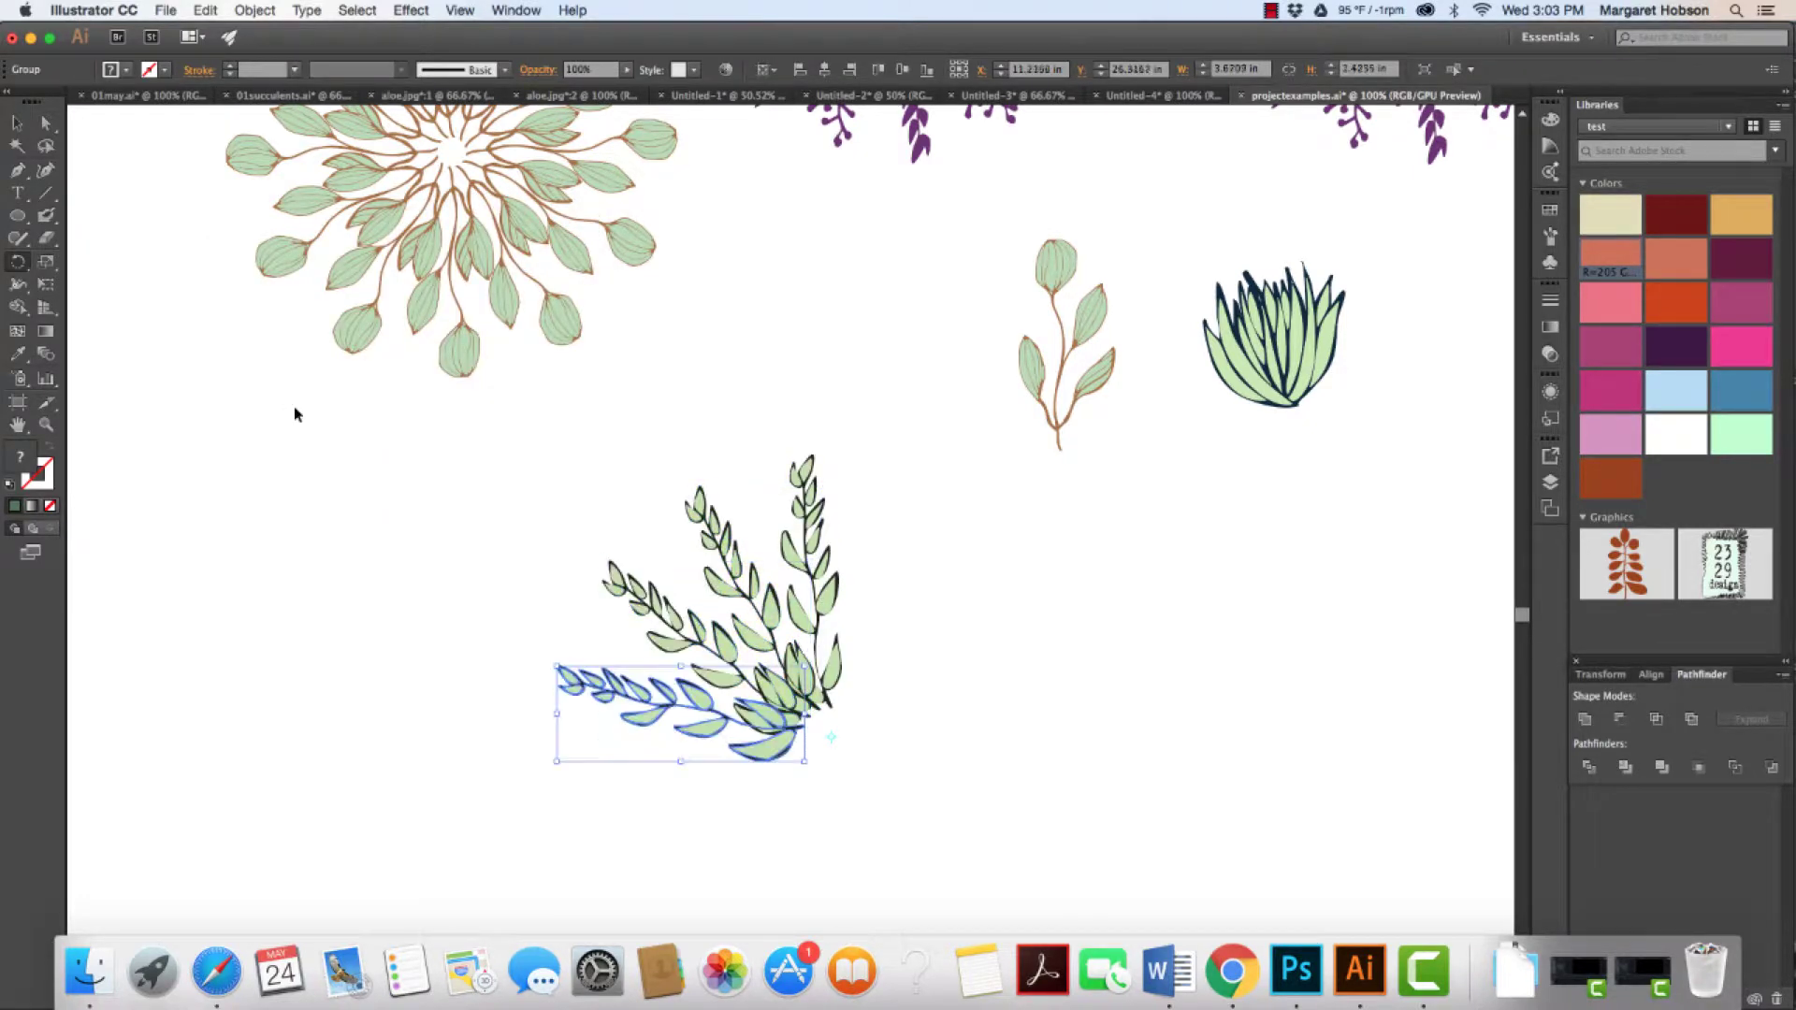
key("super+d")
key("super+d")
key("super+d")
key("super+d")
key("super+d")
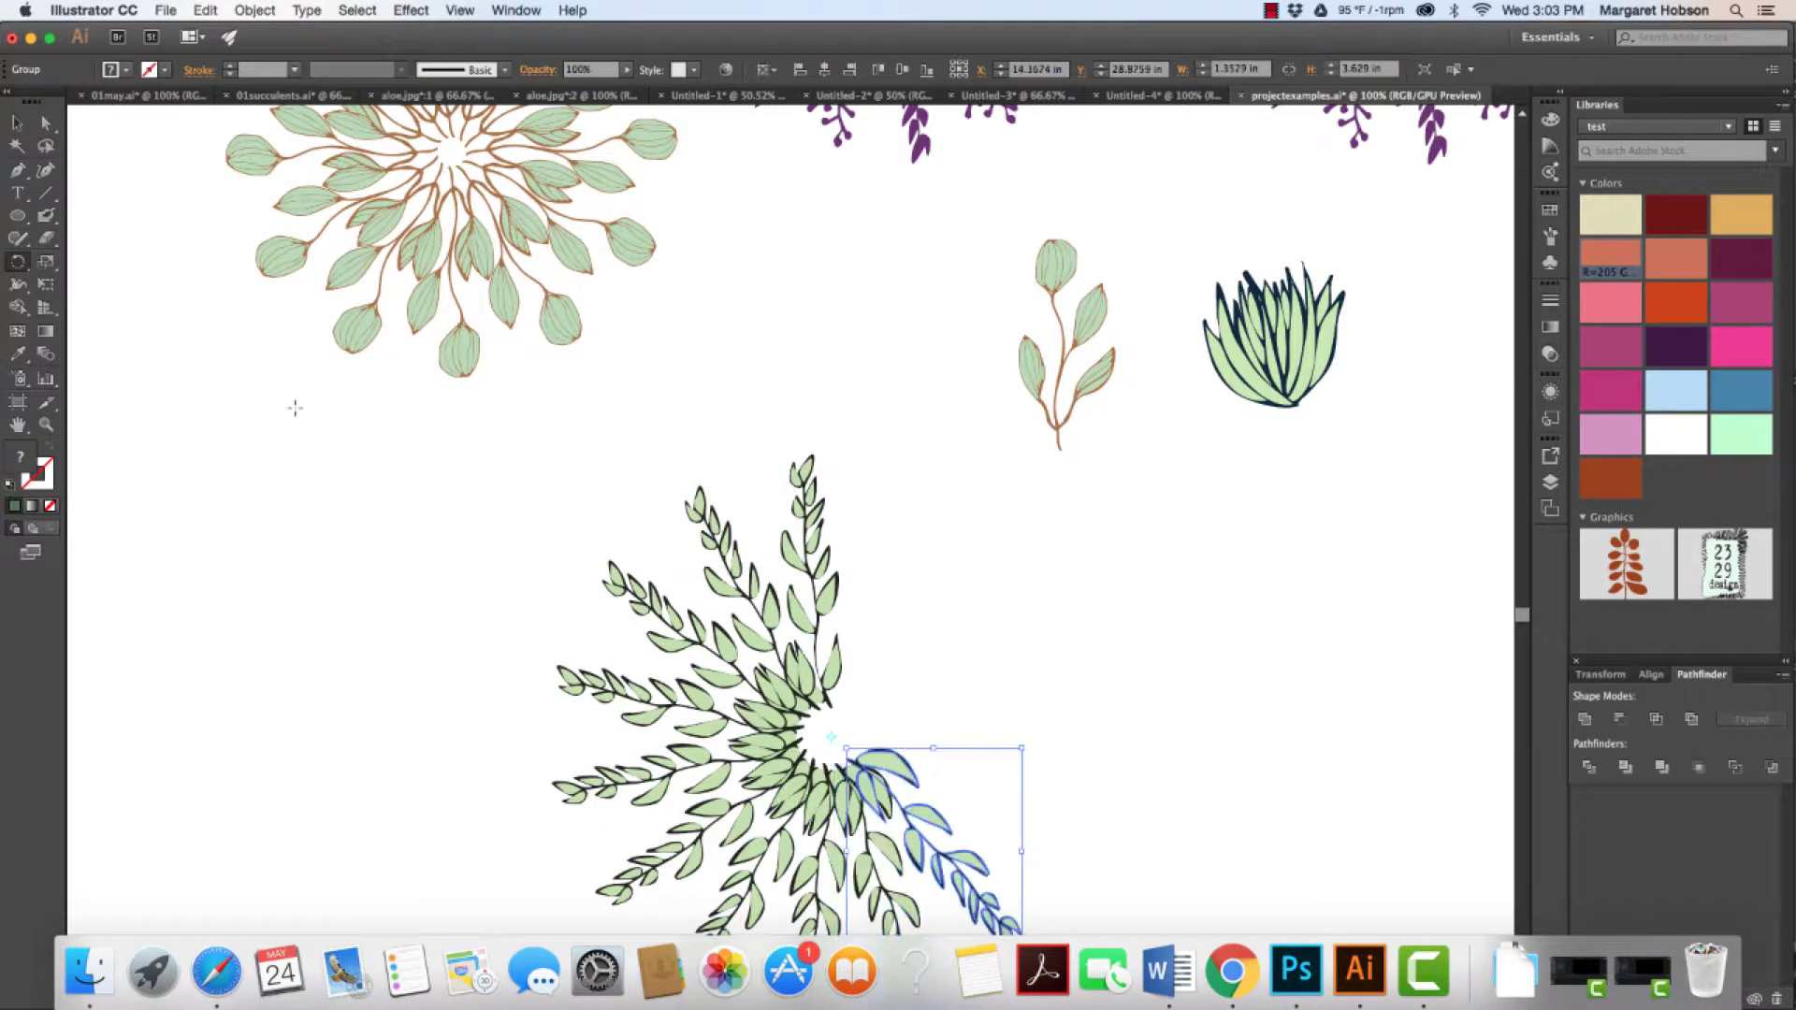
key("super+d")
key("super+d")
key("super+d")
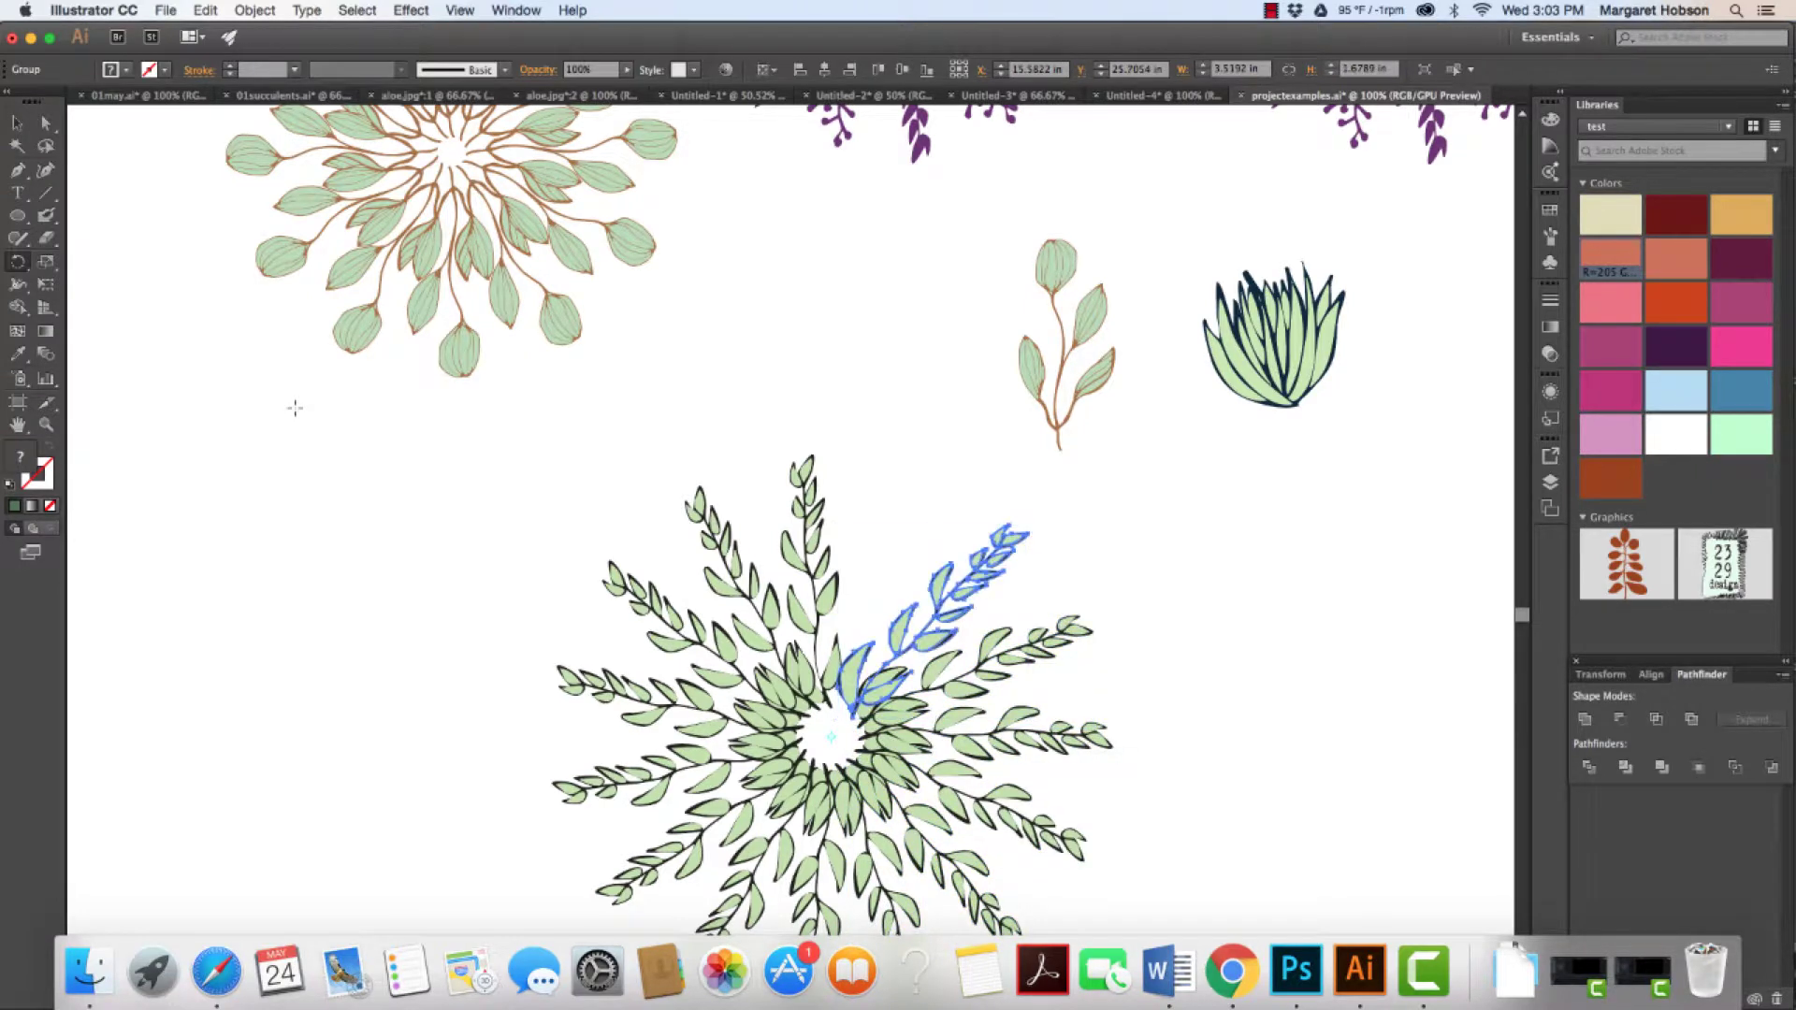
key("super+d")
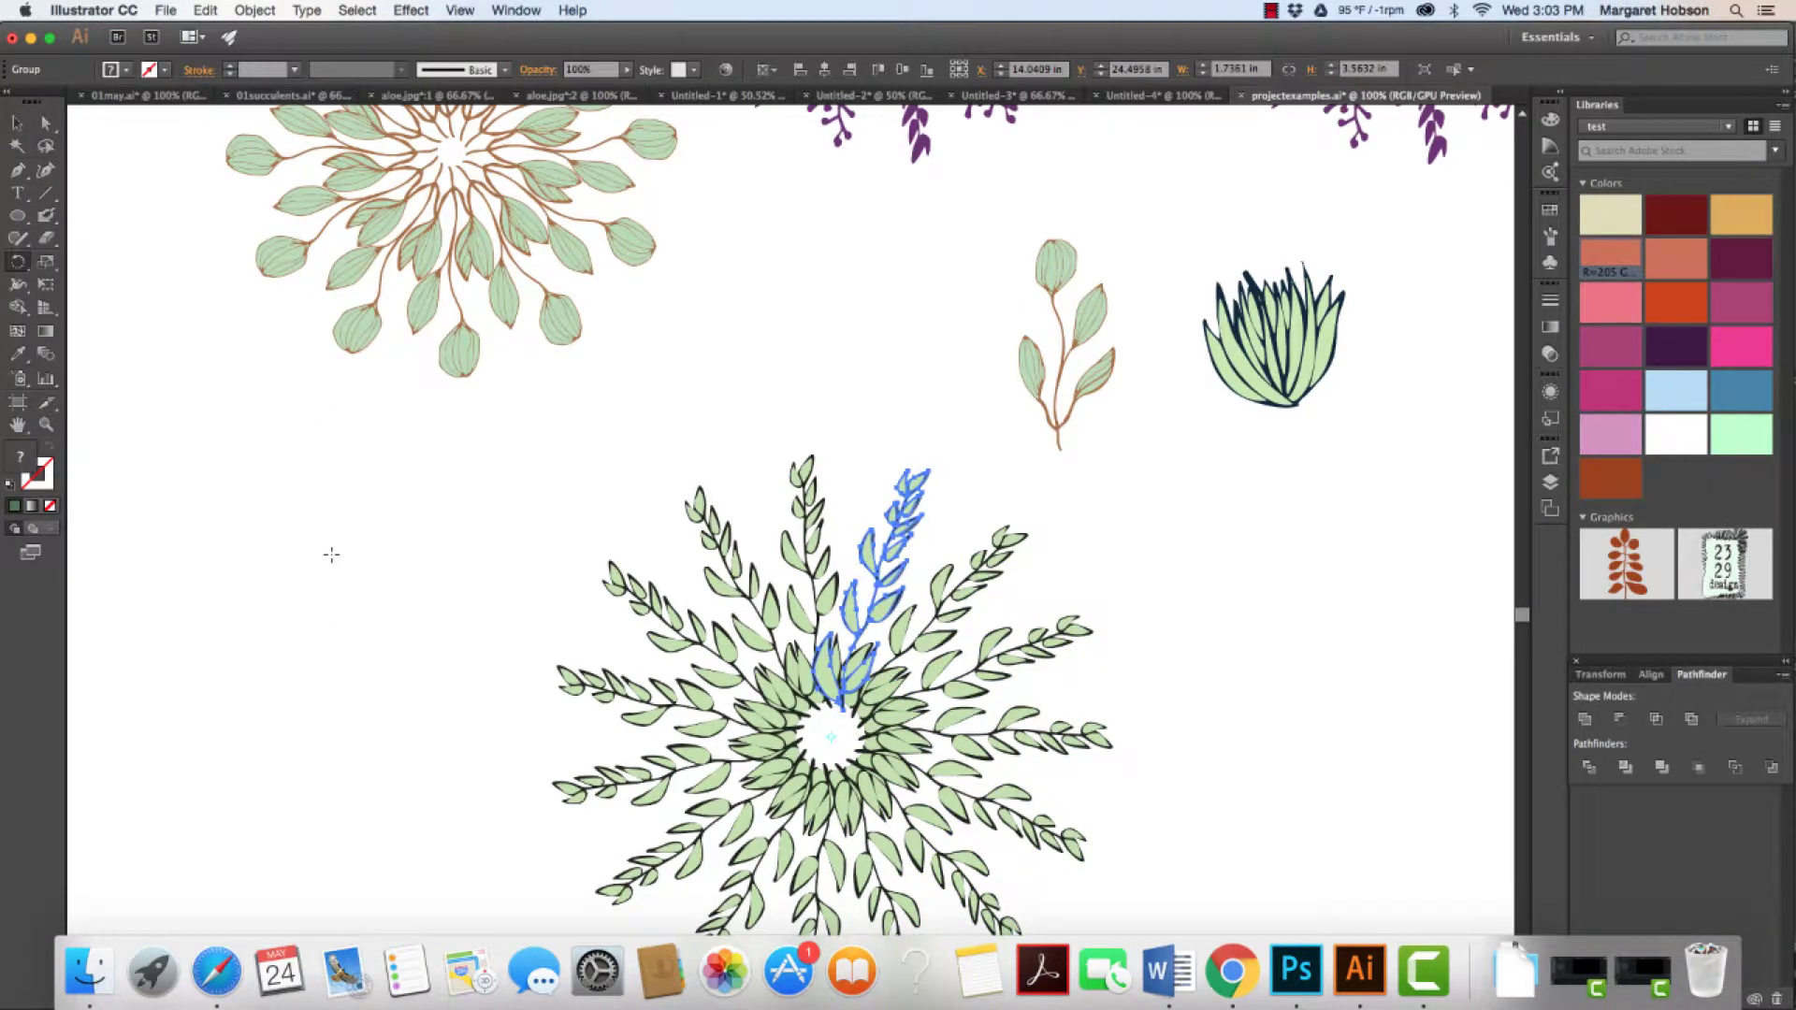
left_click(17, 123)
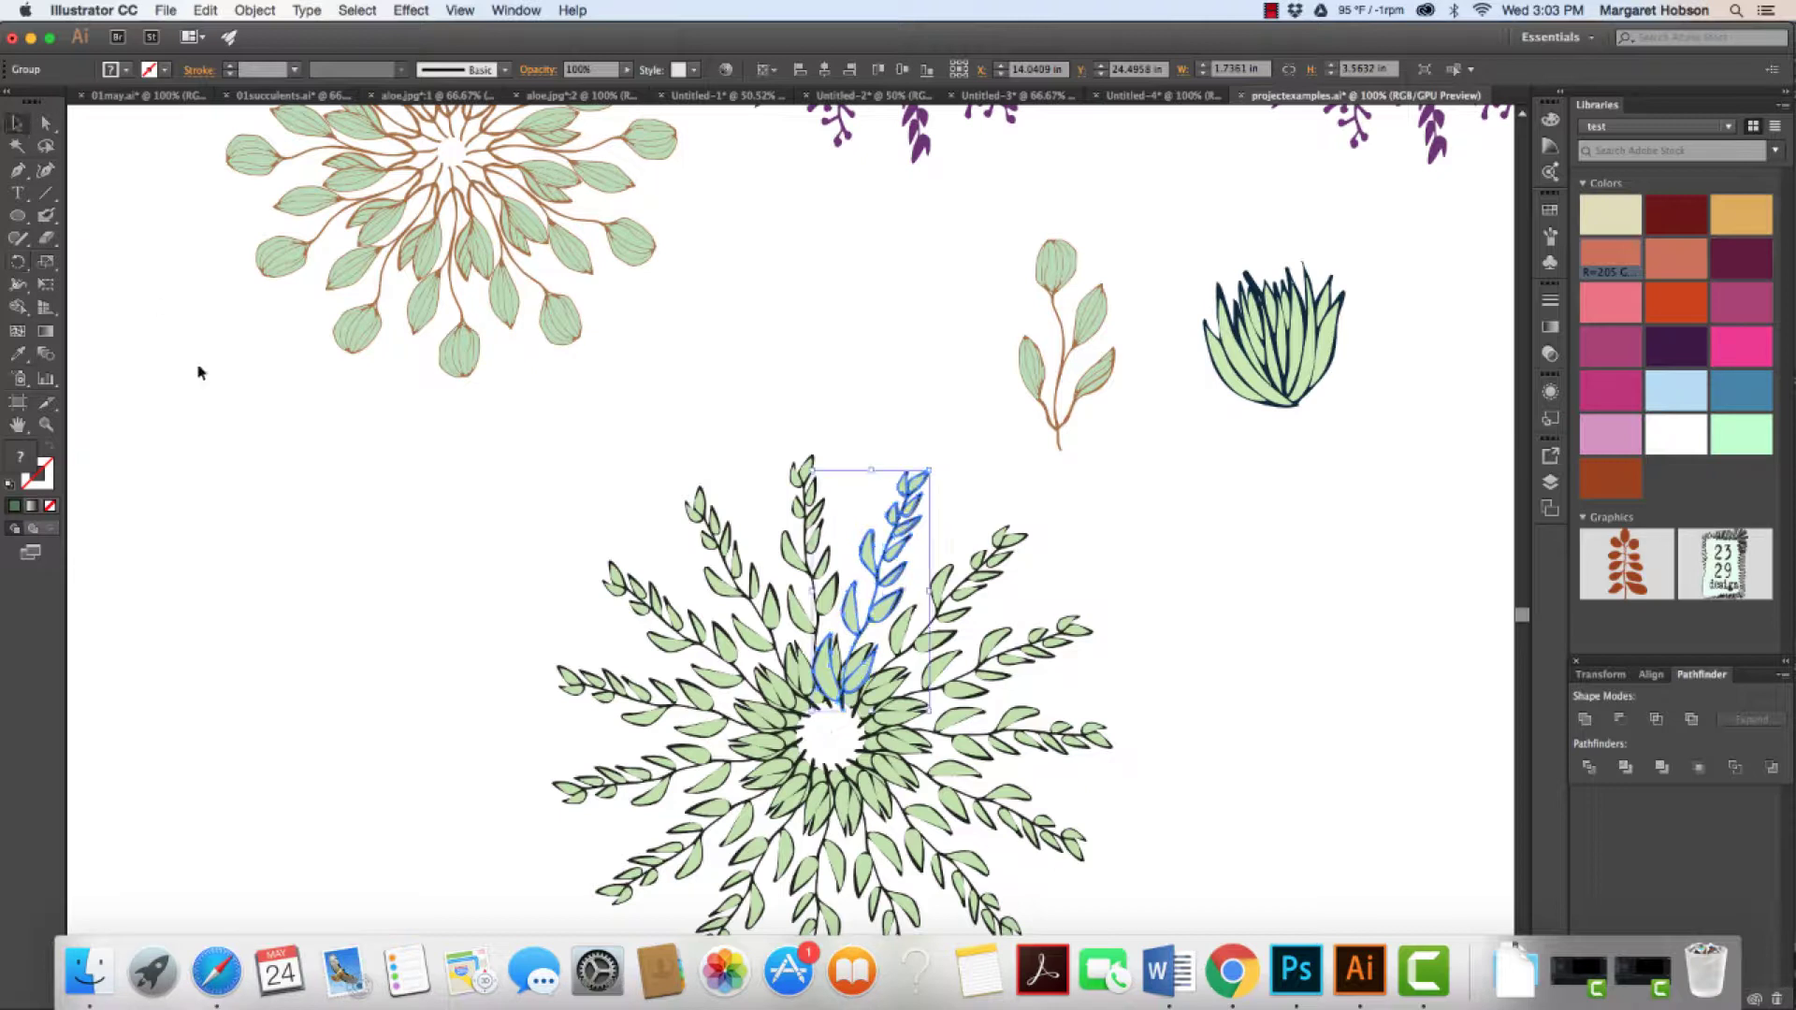
left_click(202, 373)
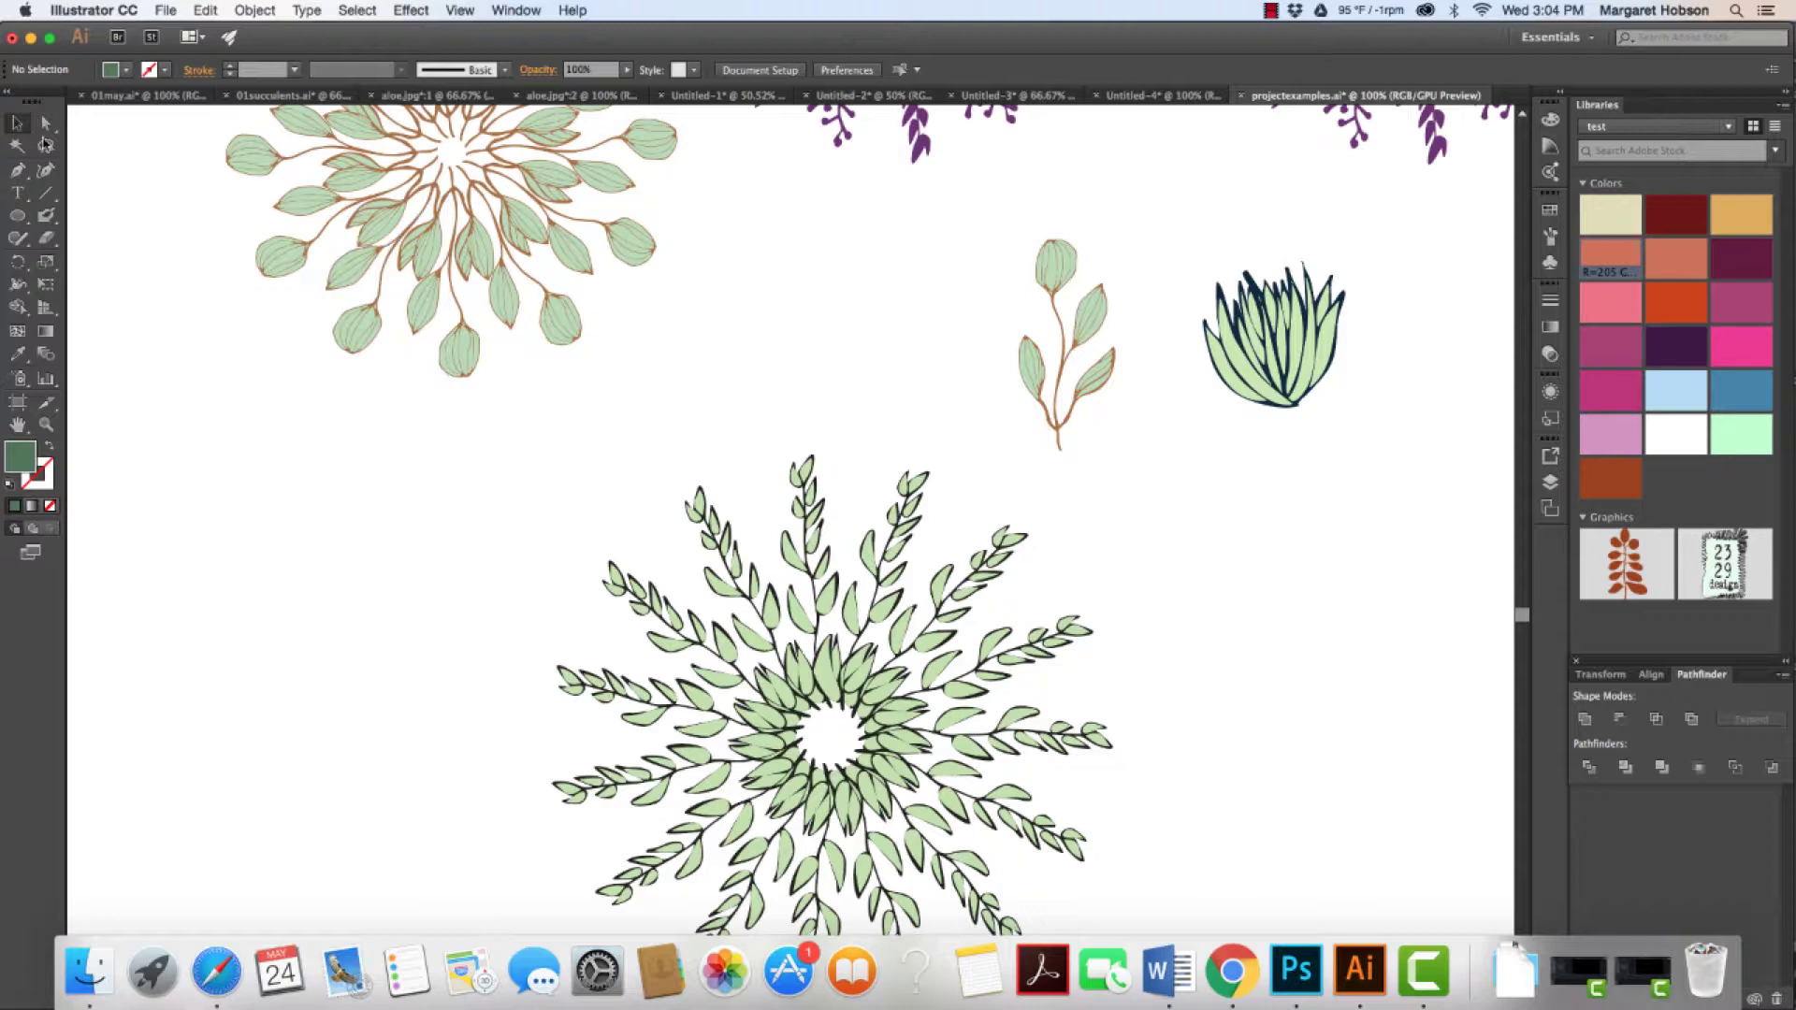
Move the outlined leaf cluster onto the wreath's inner top and bring it to the front
left_click(17, 122)
left_click_drag(1233, 390, 794, 684)
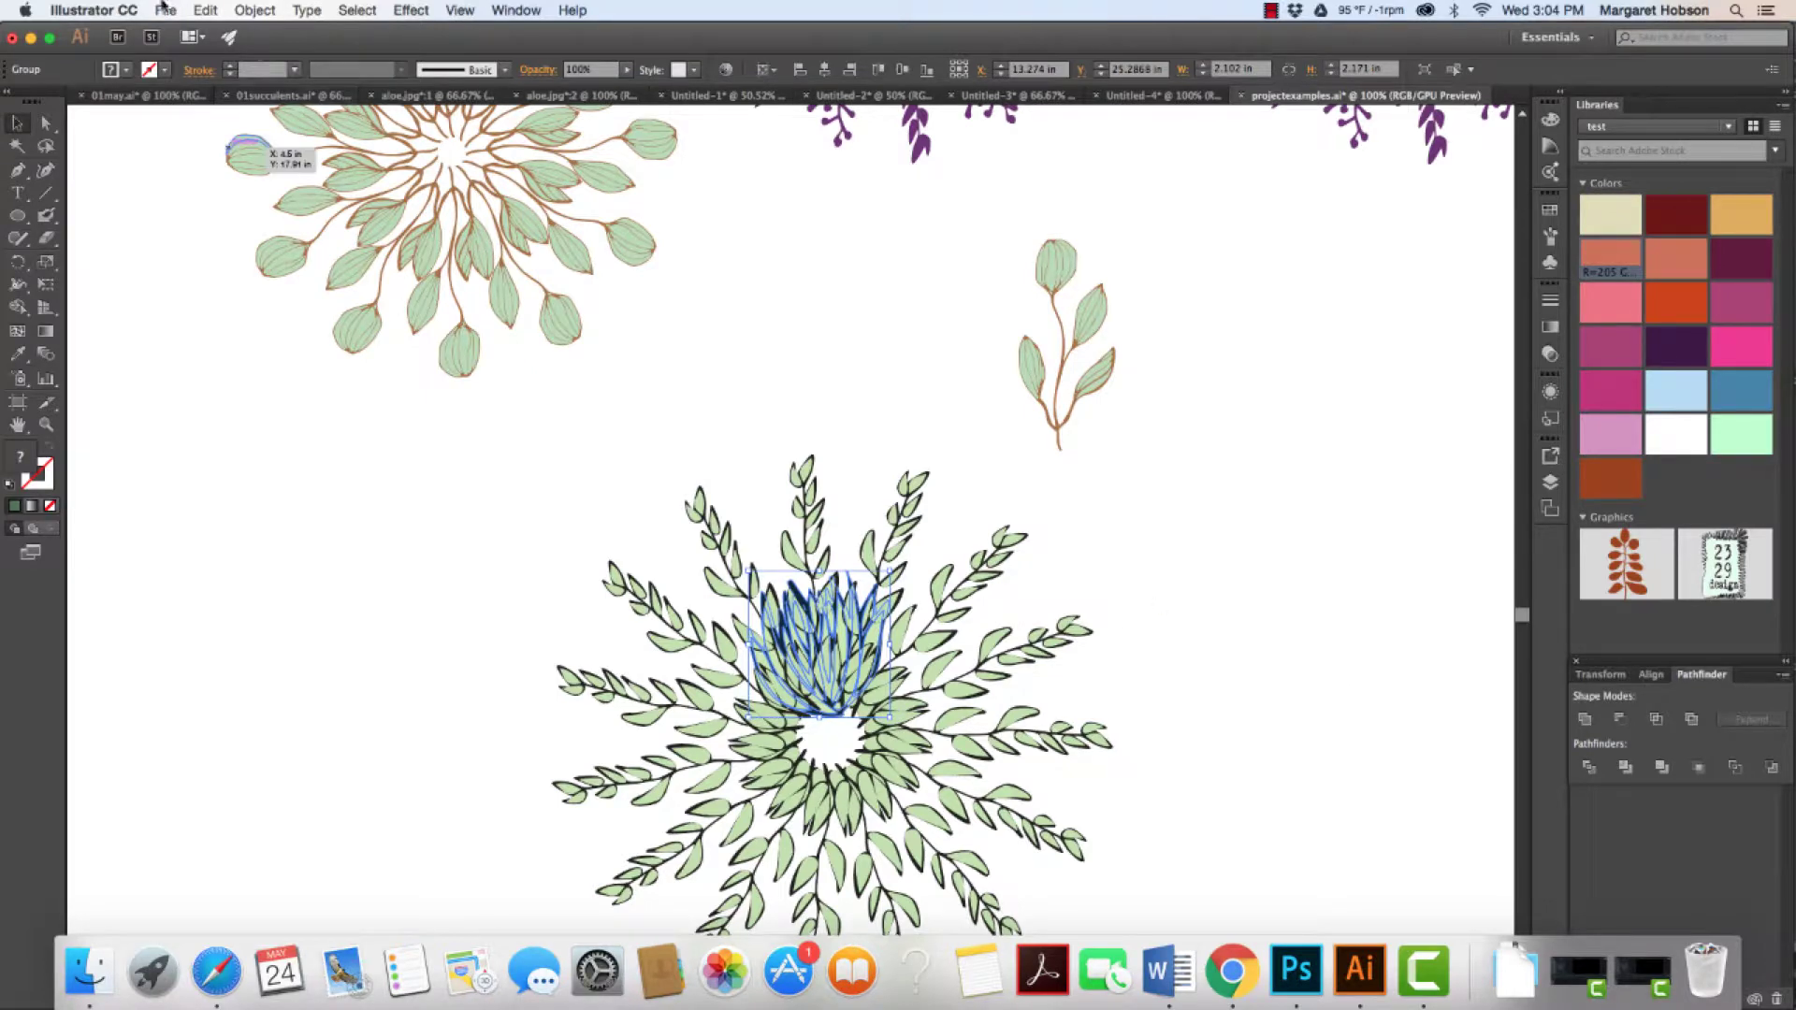
left_click(258, 10)
mouse_move(289, 53)
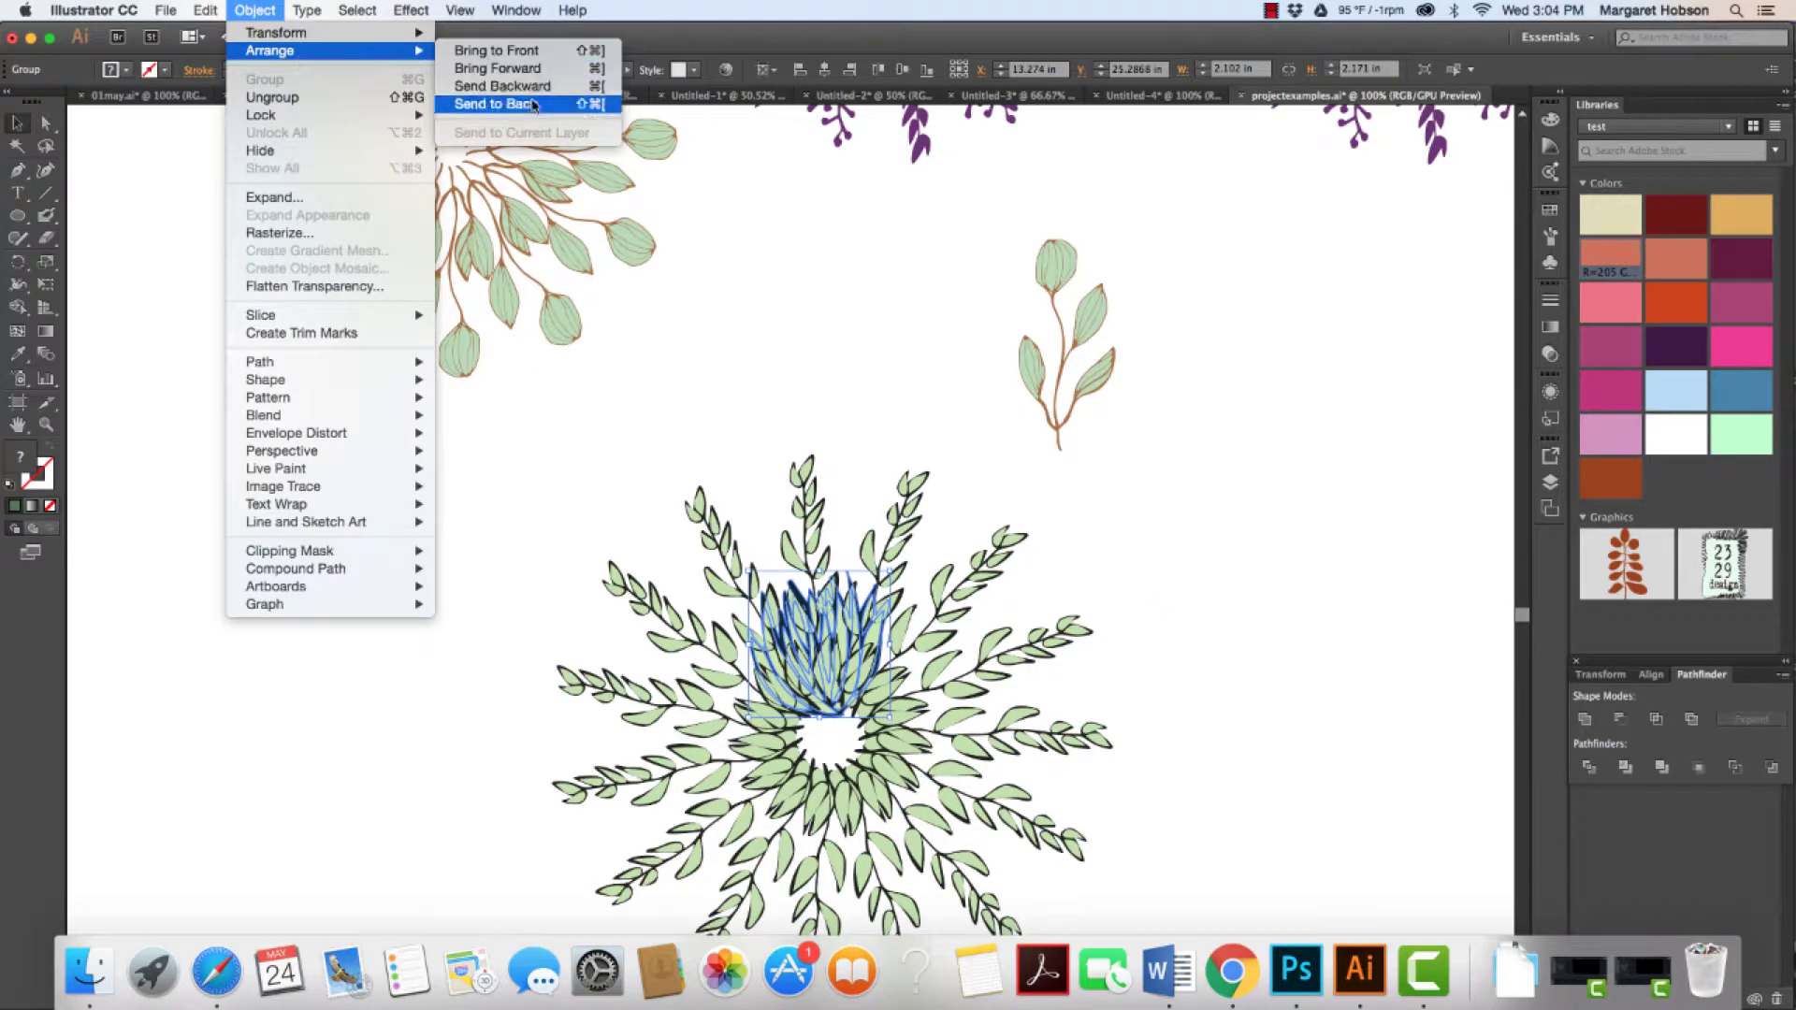
left_click(517, 56)
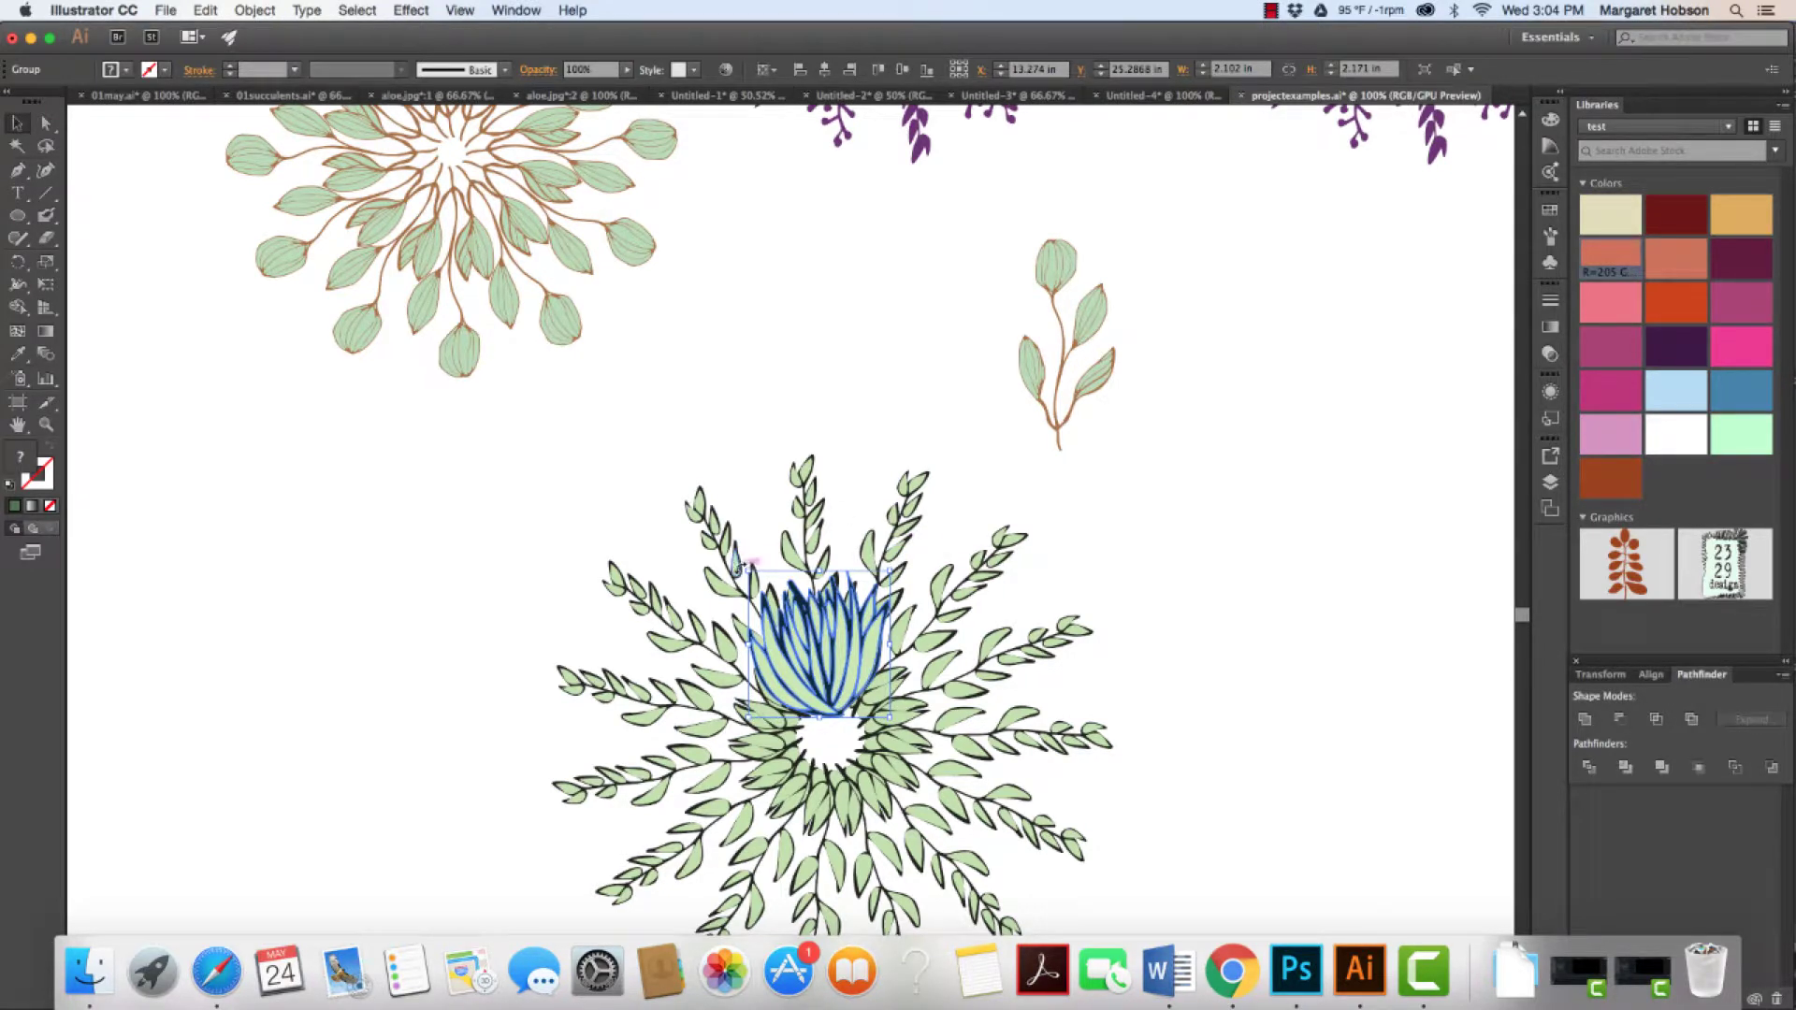
Rotate the leaf cluster slightly clockwise and shift it so its base sits above the wreath's centre
mouse_move(735, 564)
left_mouse_down()
mouse_move(761, 502)
mouse_move(801, 501)
mouse_move(744, 559)
left_mouse_up()
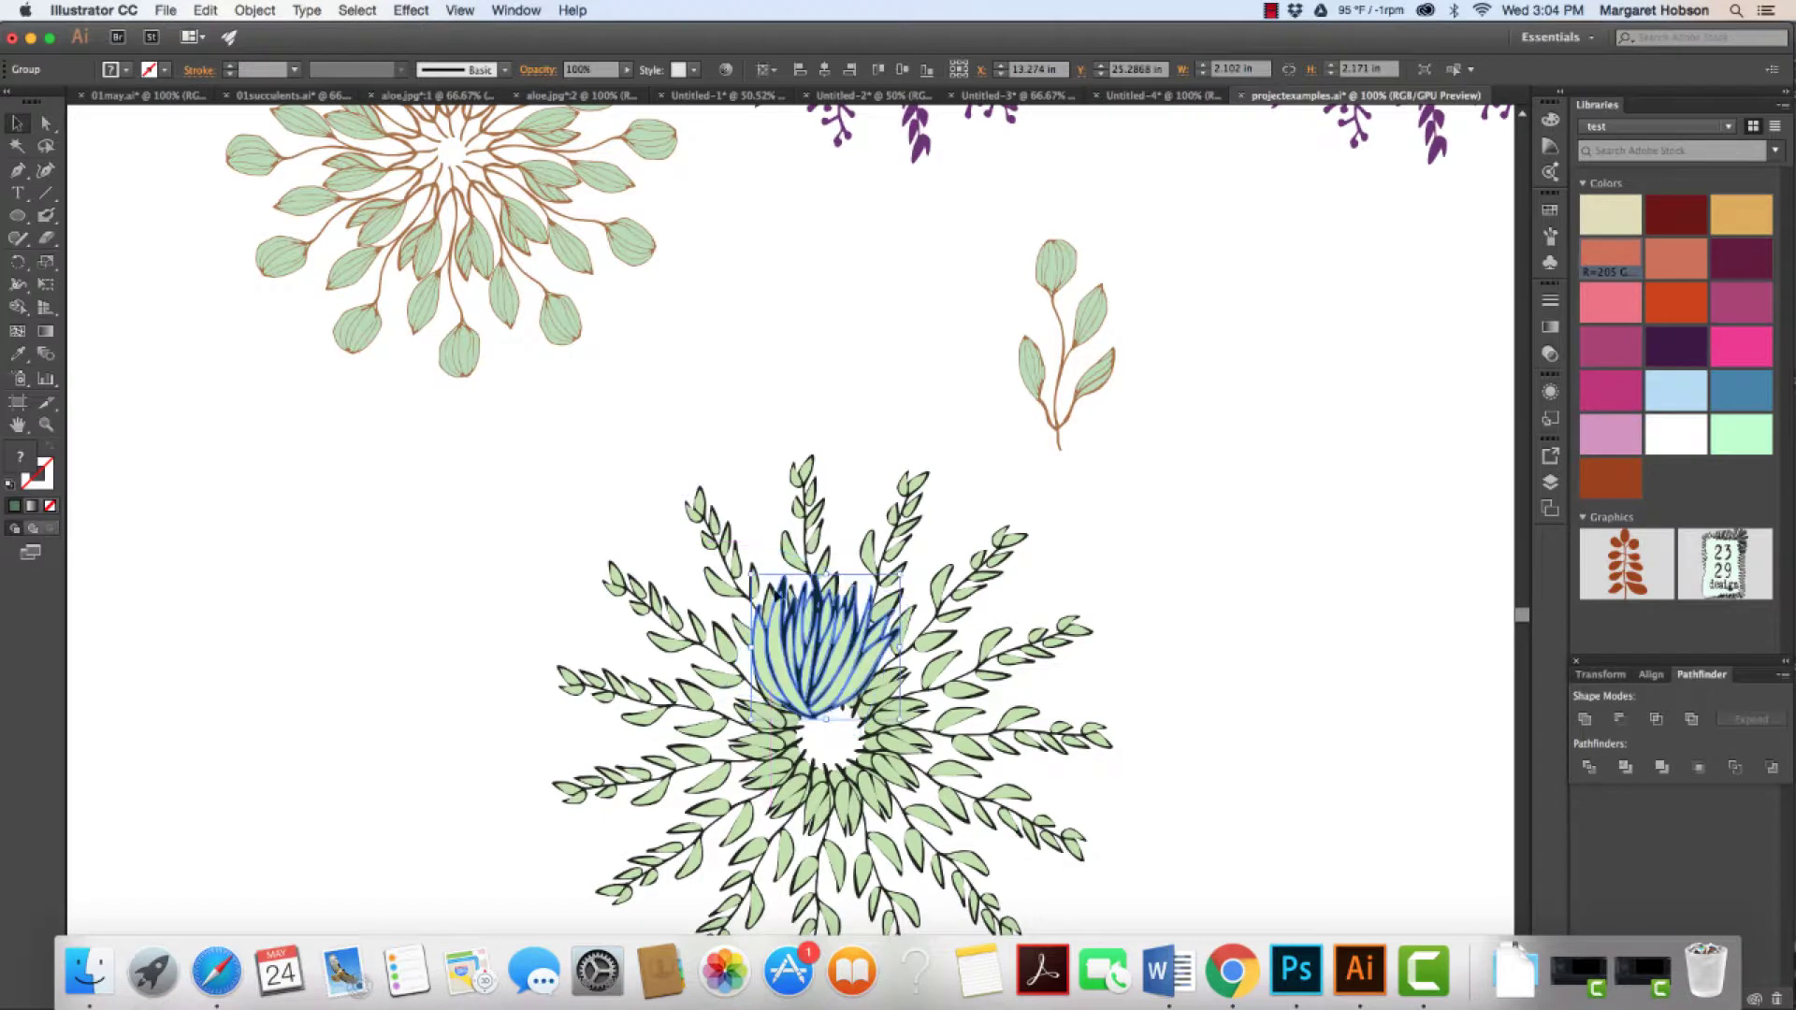
left_click_drag(816, 666, 853, 662)
left_click(1129, 490)
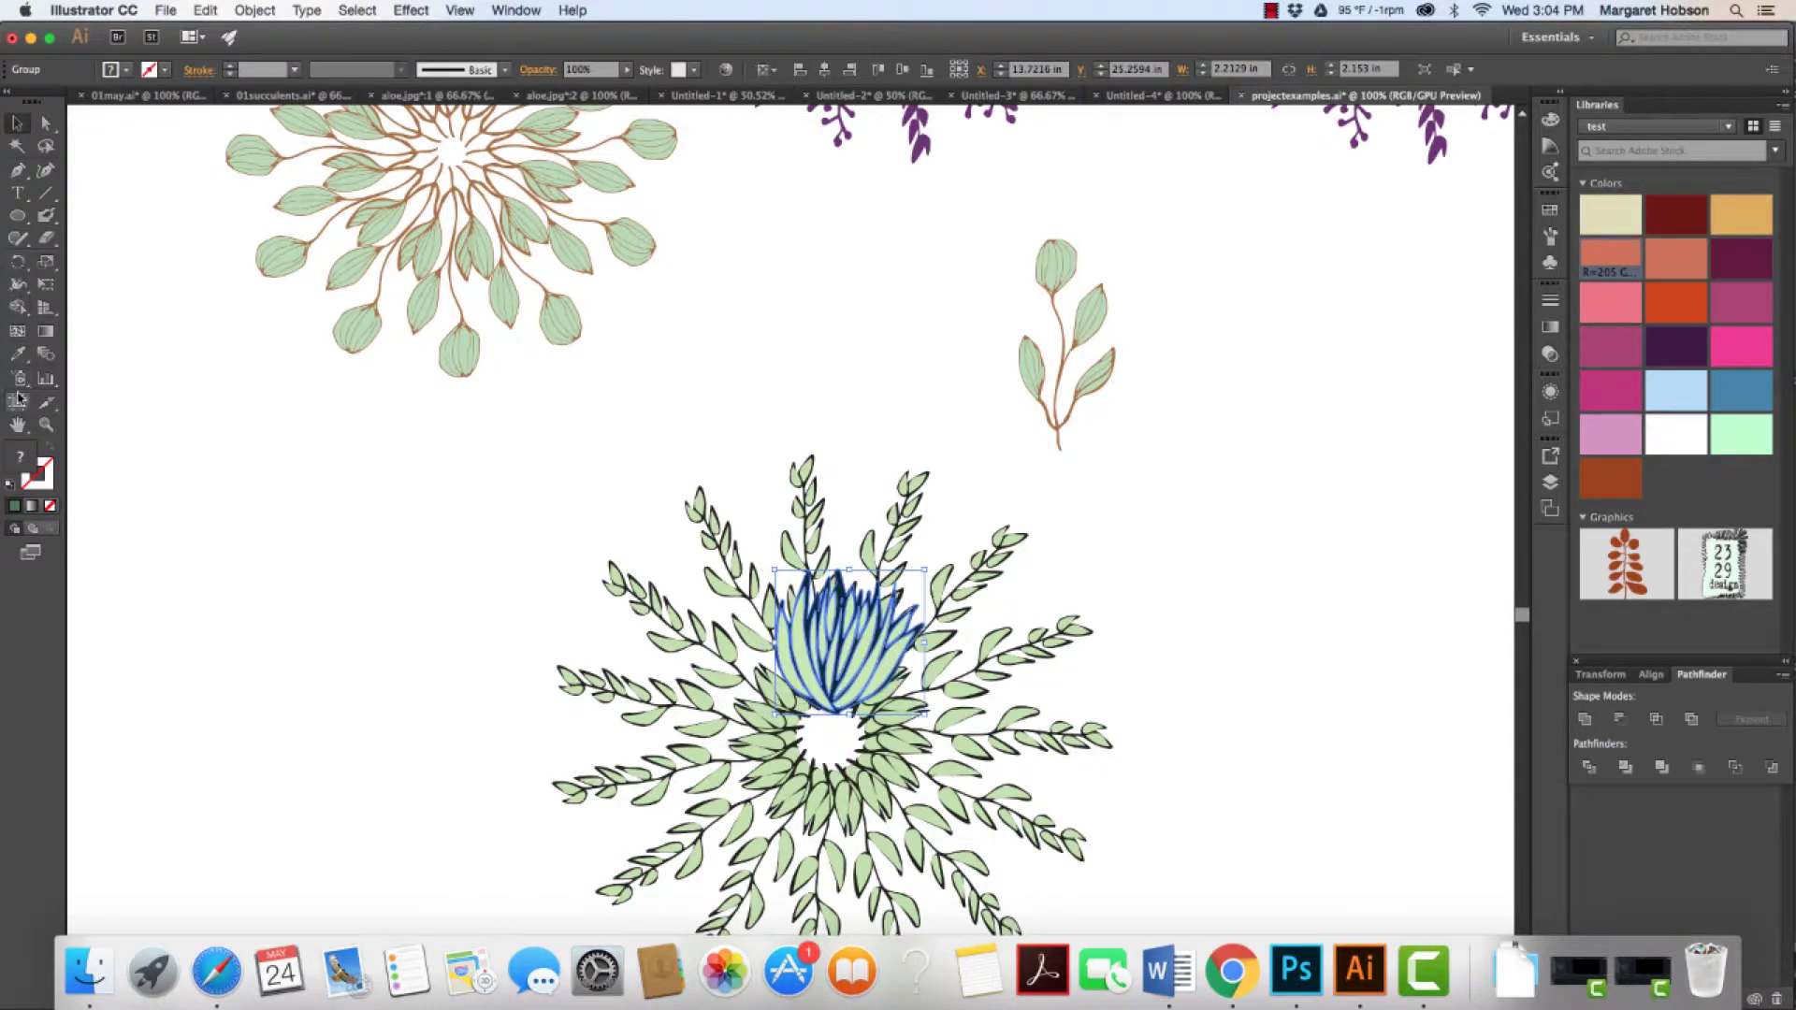
Make a copy of the large leaf cluster rotated 360/6 degrees around the wreath's centre
left_click(18, 261)
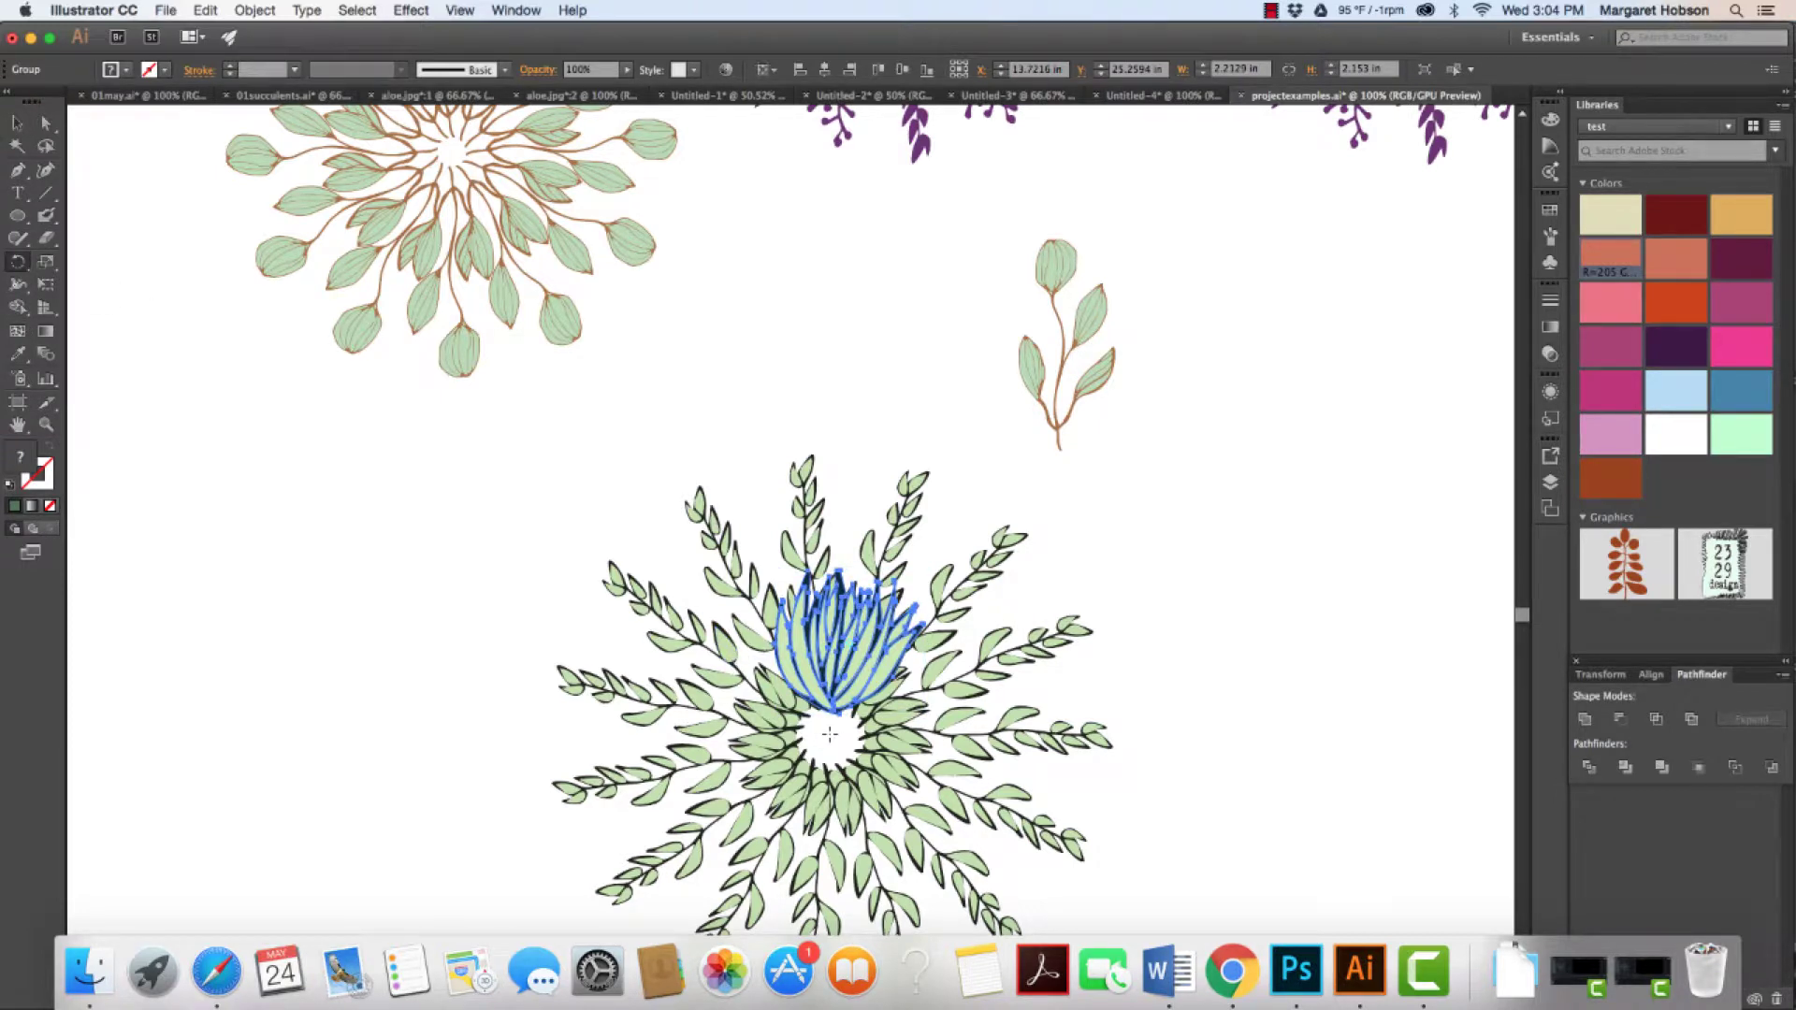
left_click_drag(830, 735, 816, 743)
left_click(830, 735, "alt")
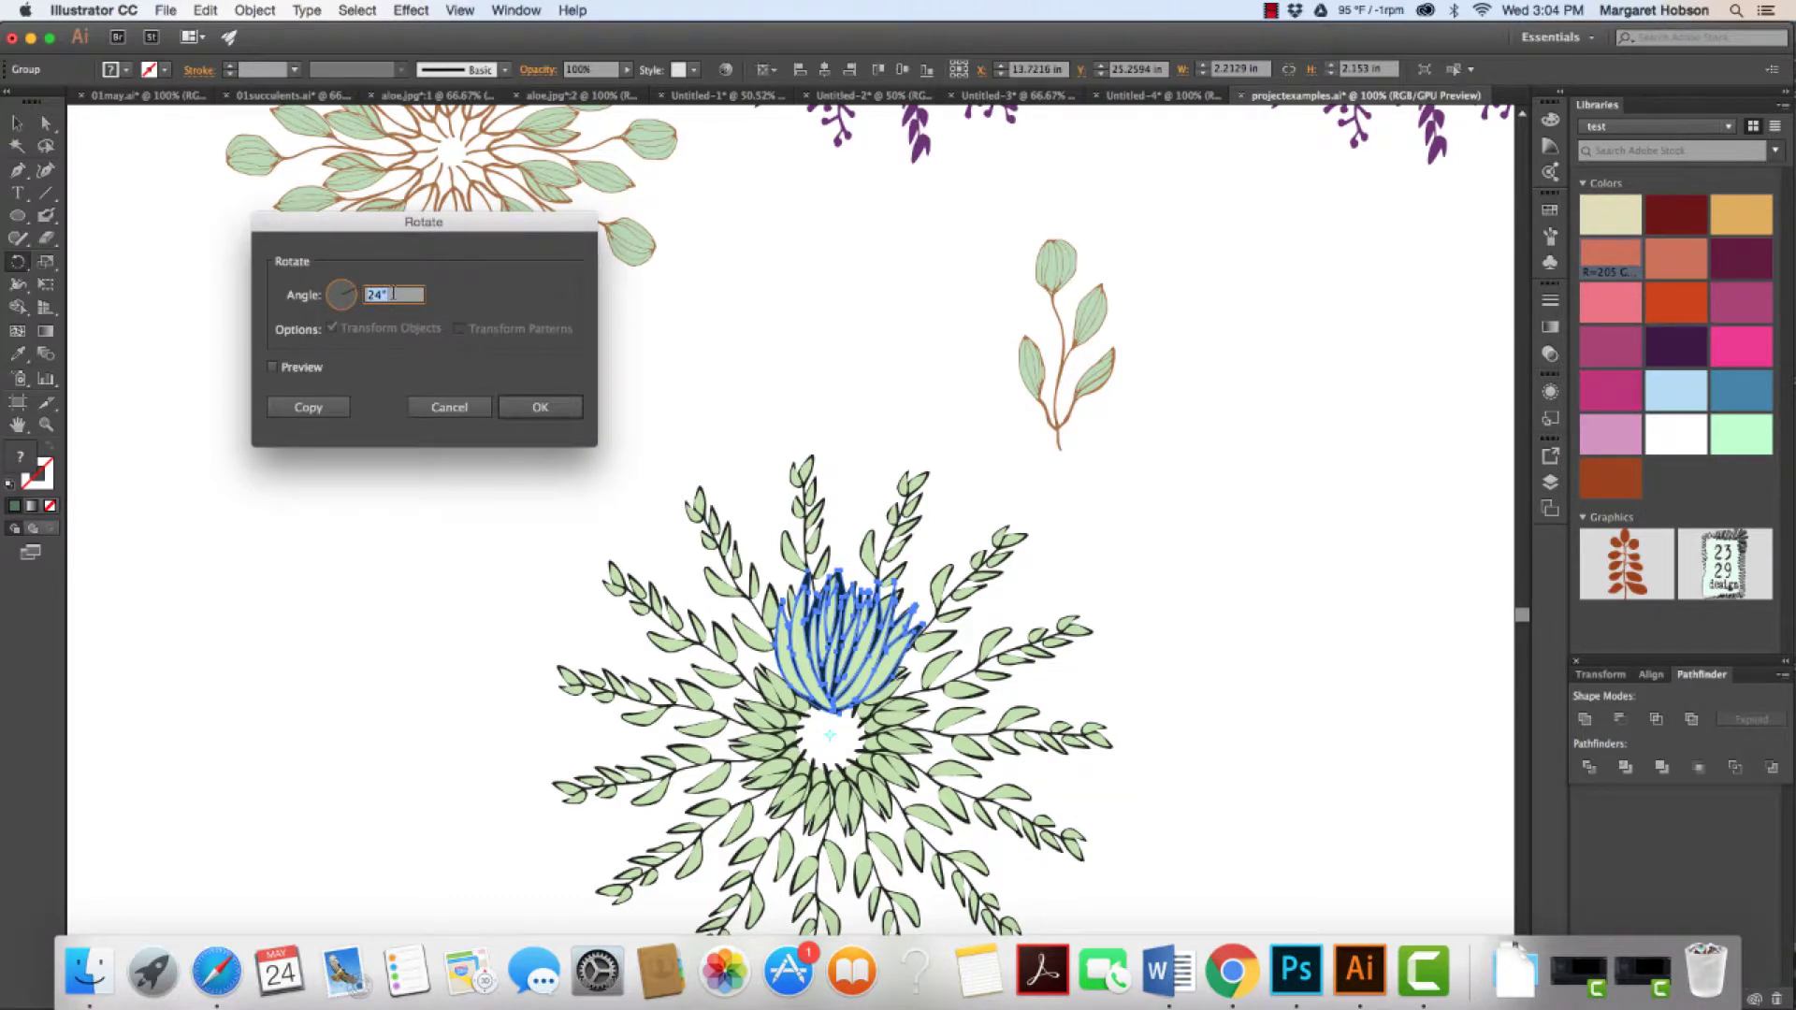
type("360/6")
left_click(308, 407)
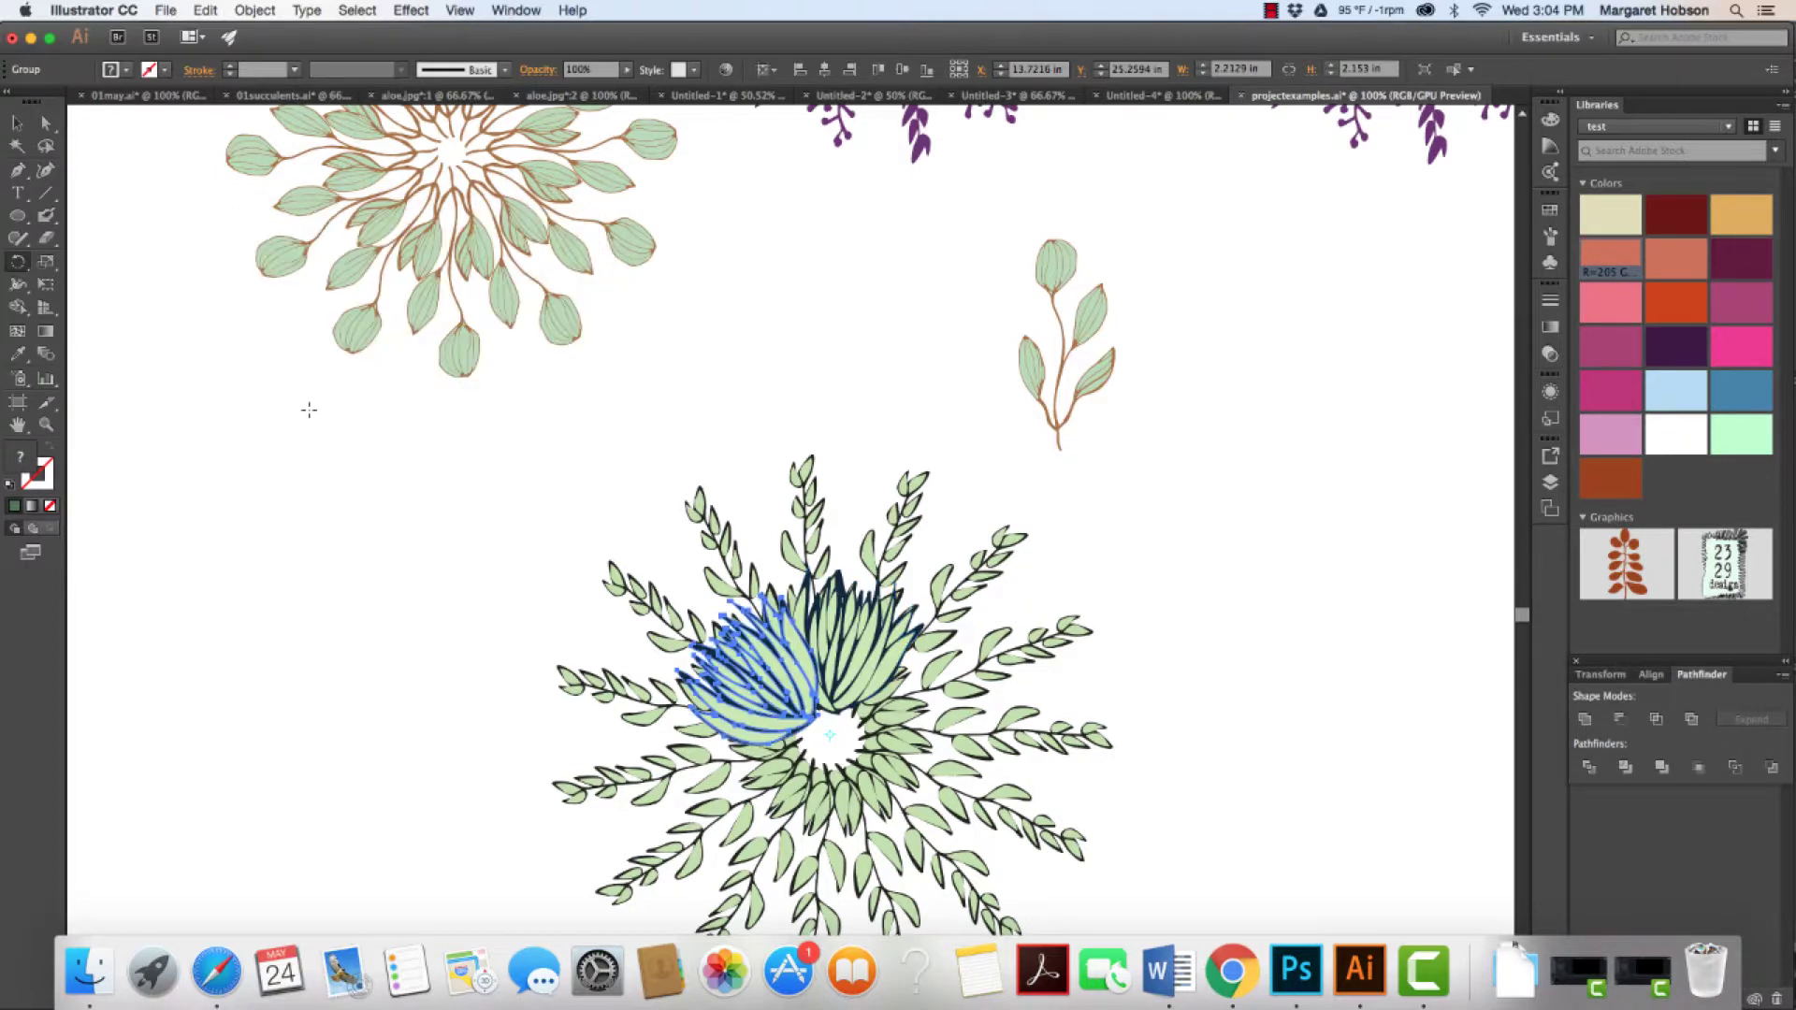
Repeat the rotated copy until six large leaf clusters form a full ring around the centre, and deselect
key("super+d")
key("super+d")
key("super+d")
key("super+d")
key("super+d")
key("super+d")
key("super+d")
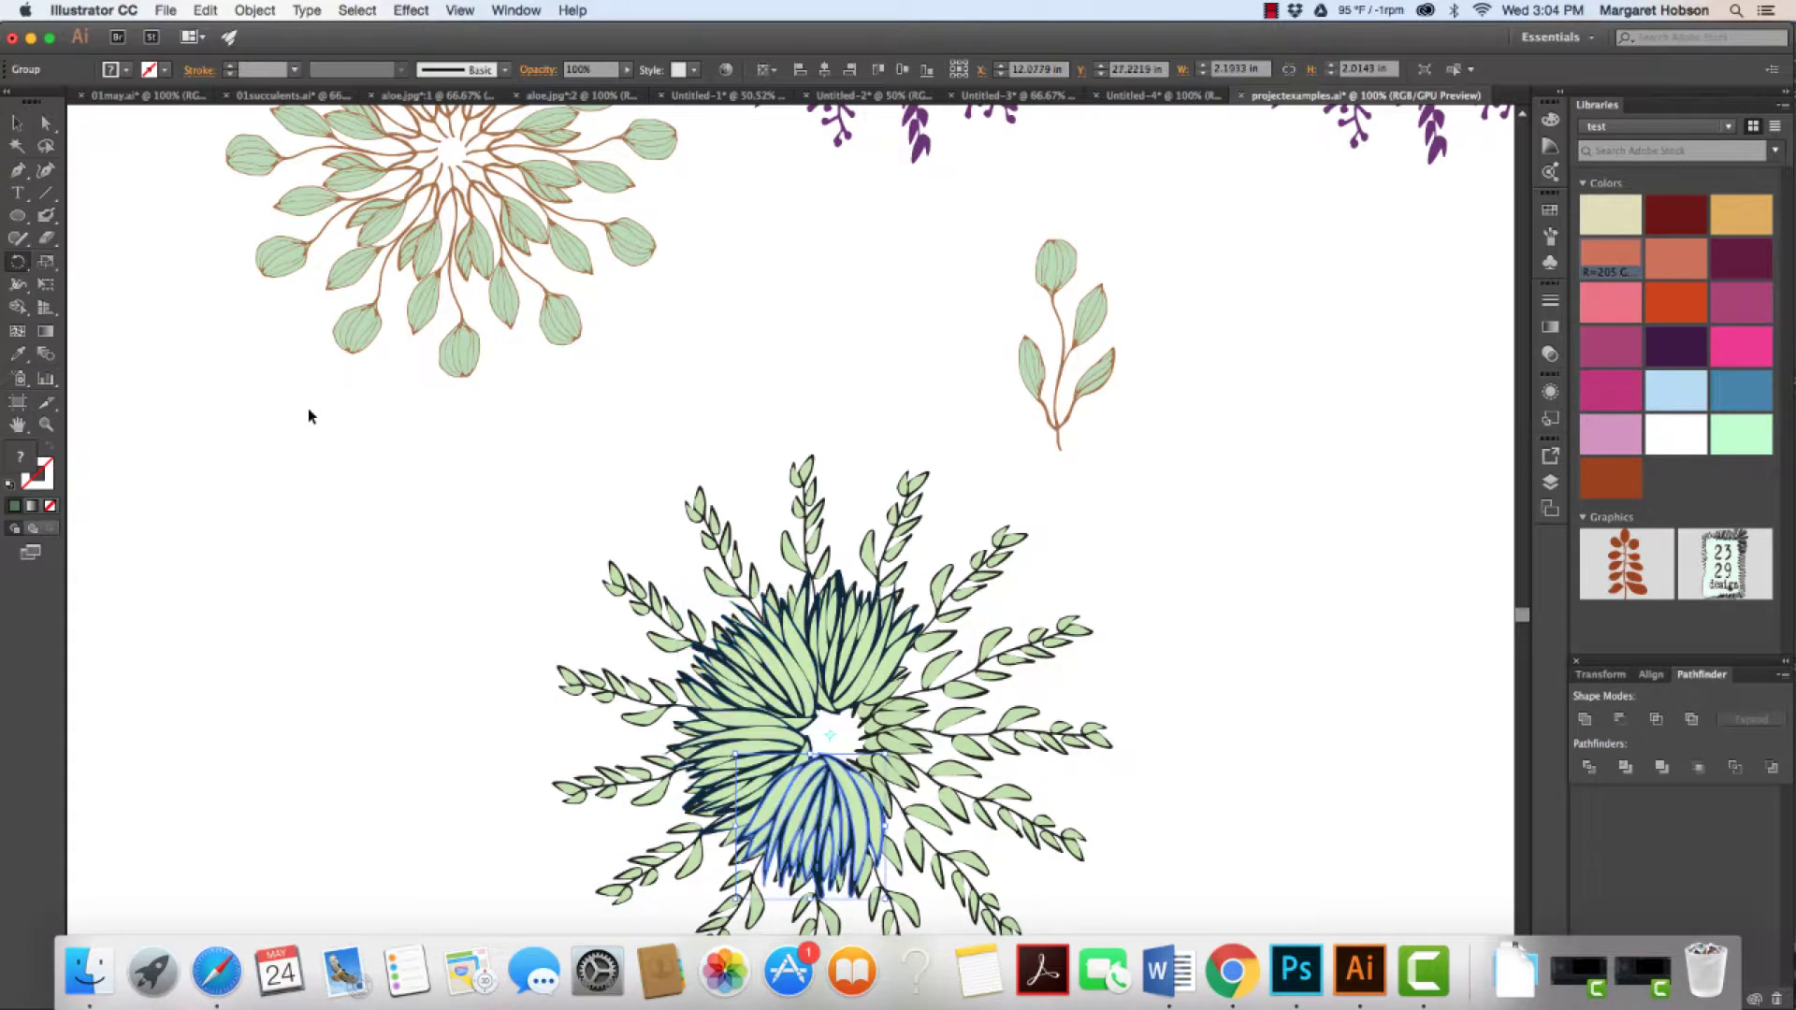
key("super+d")
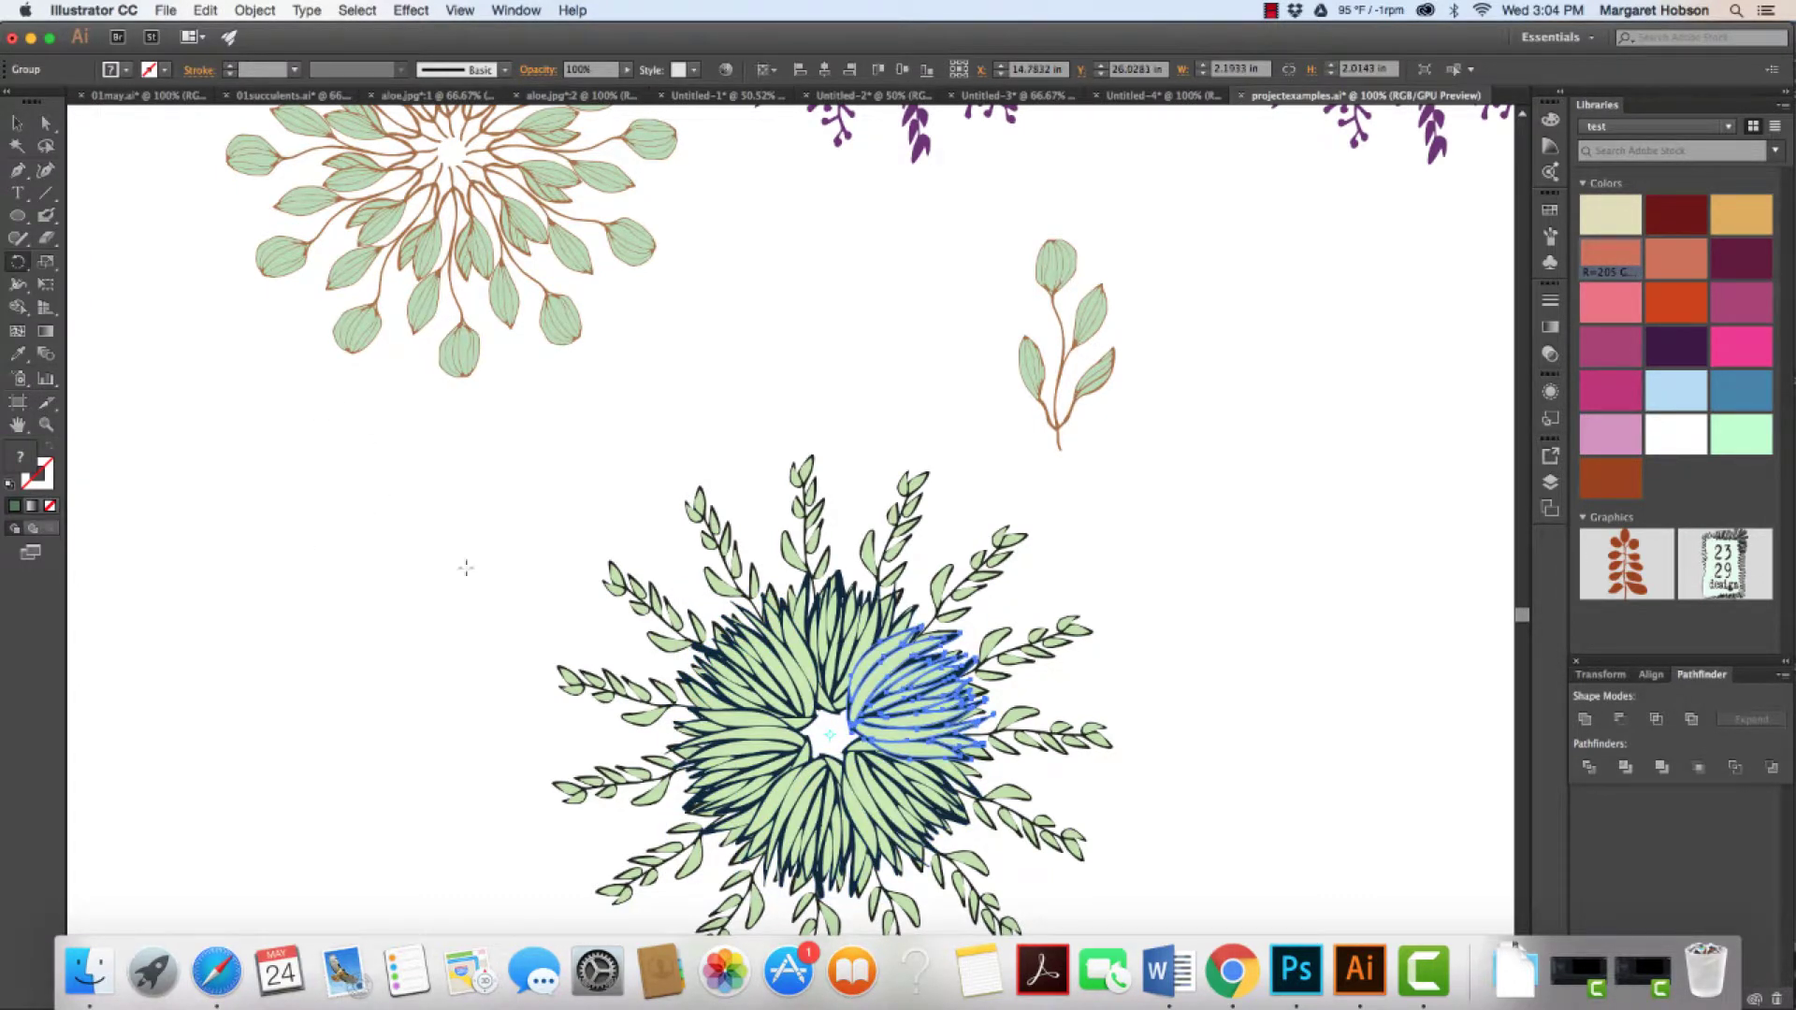
left_click(17, 122)
left_click(268, 415)
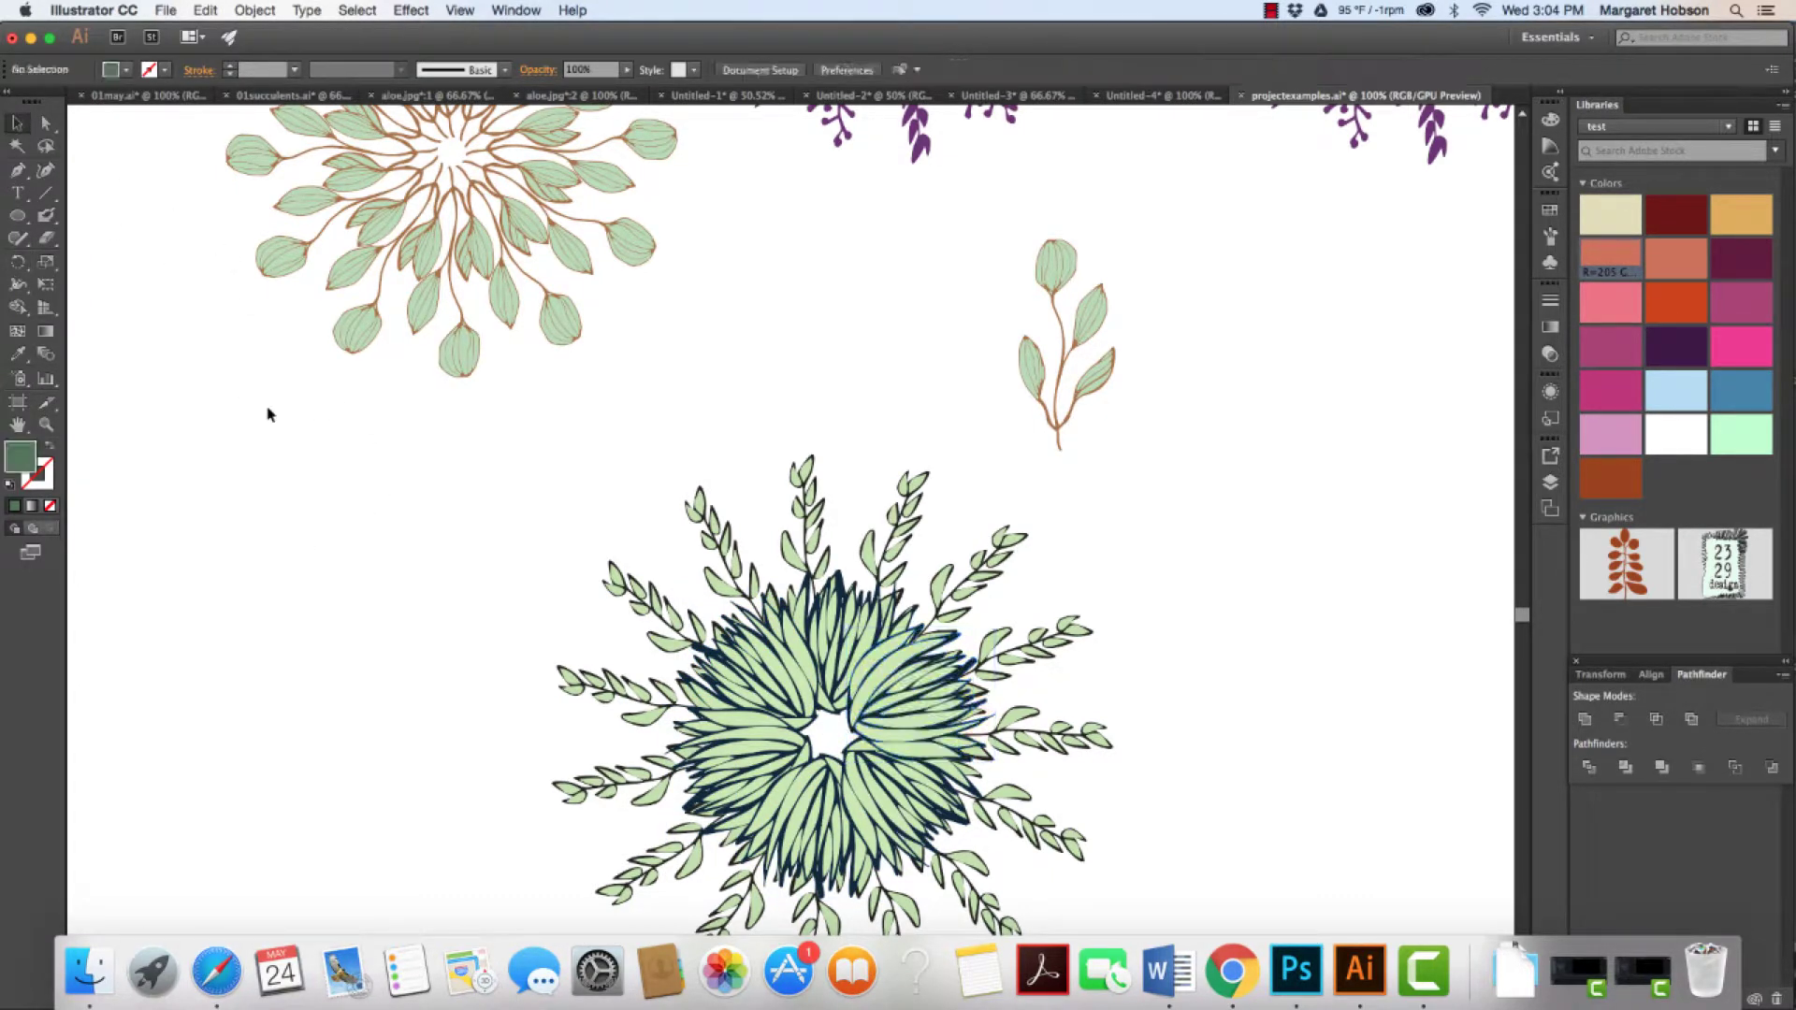
Copy the ring's right-hand leaf cluster, paste it in front, and move the duplicate into the empty area above the wreath
left_click(931, 700)
left_click(202, 10)
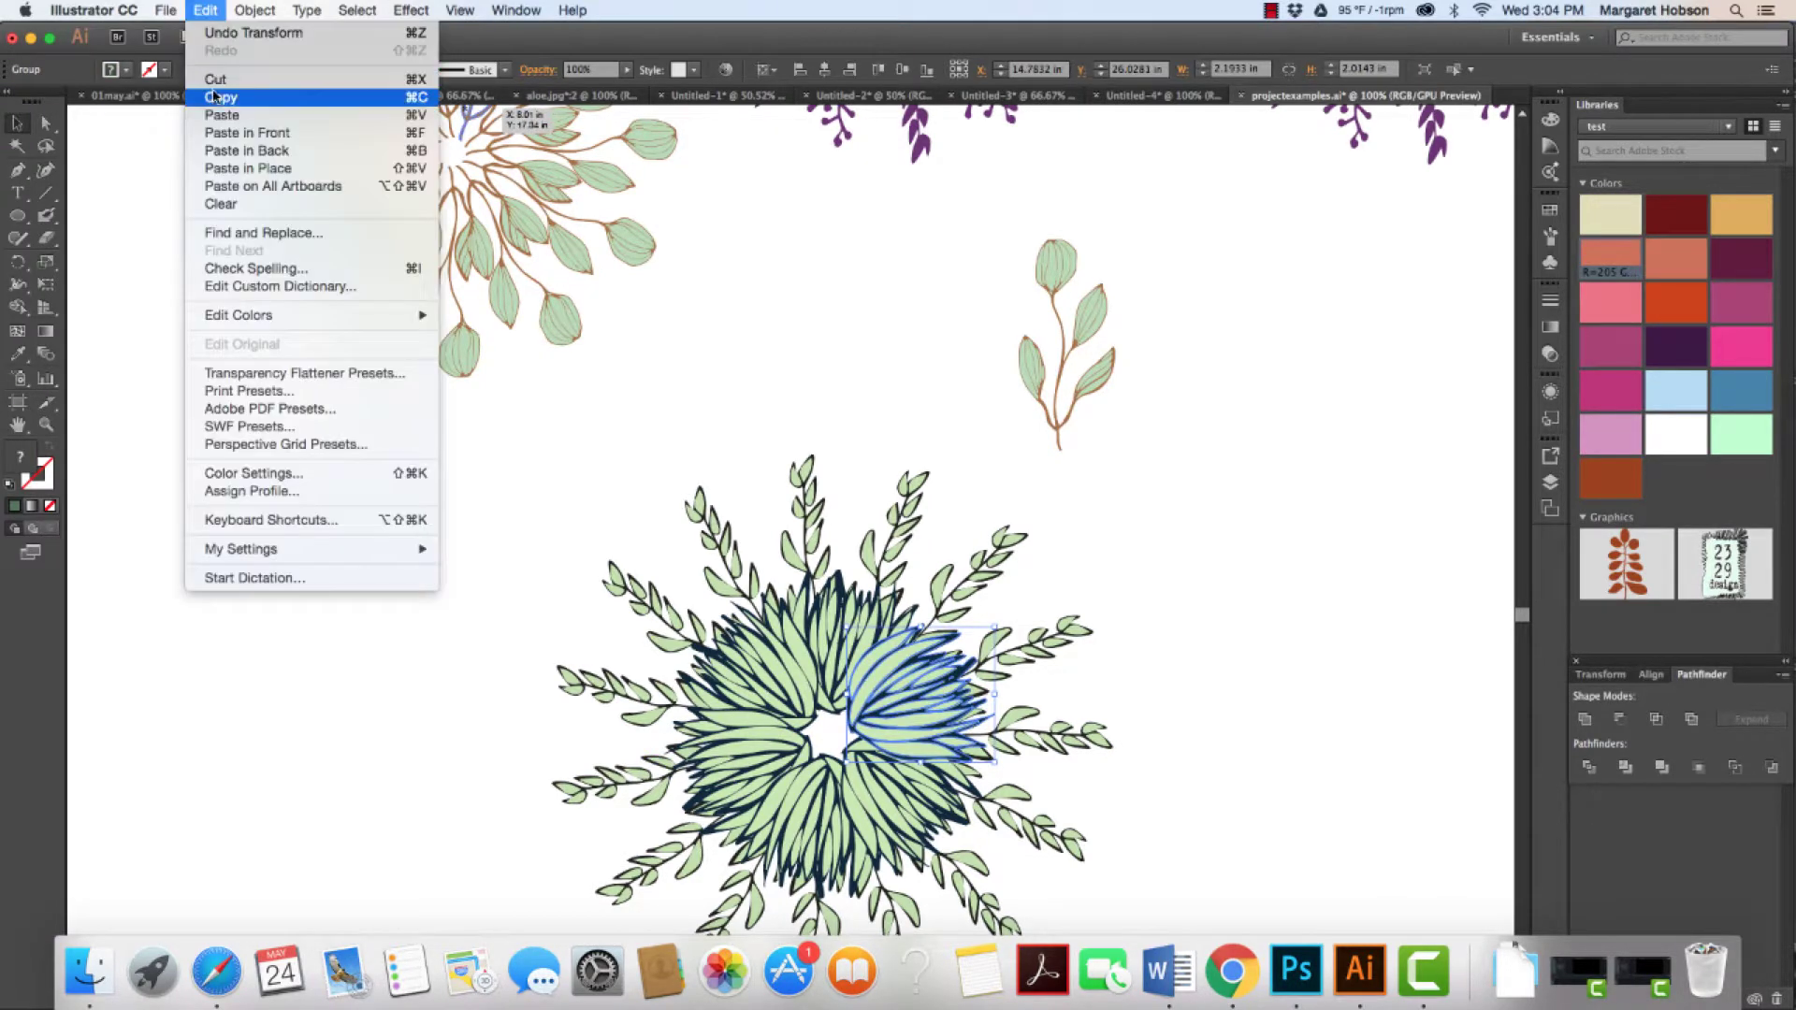
left_click(220, 97)
left_click(215, 11)
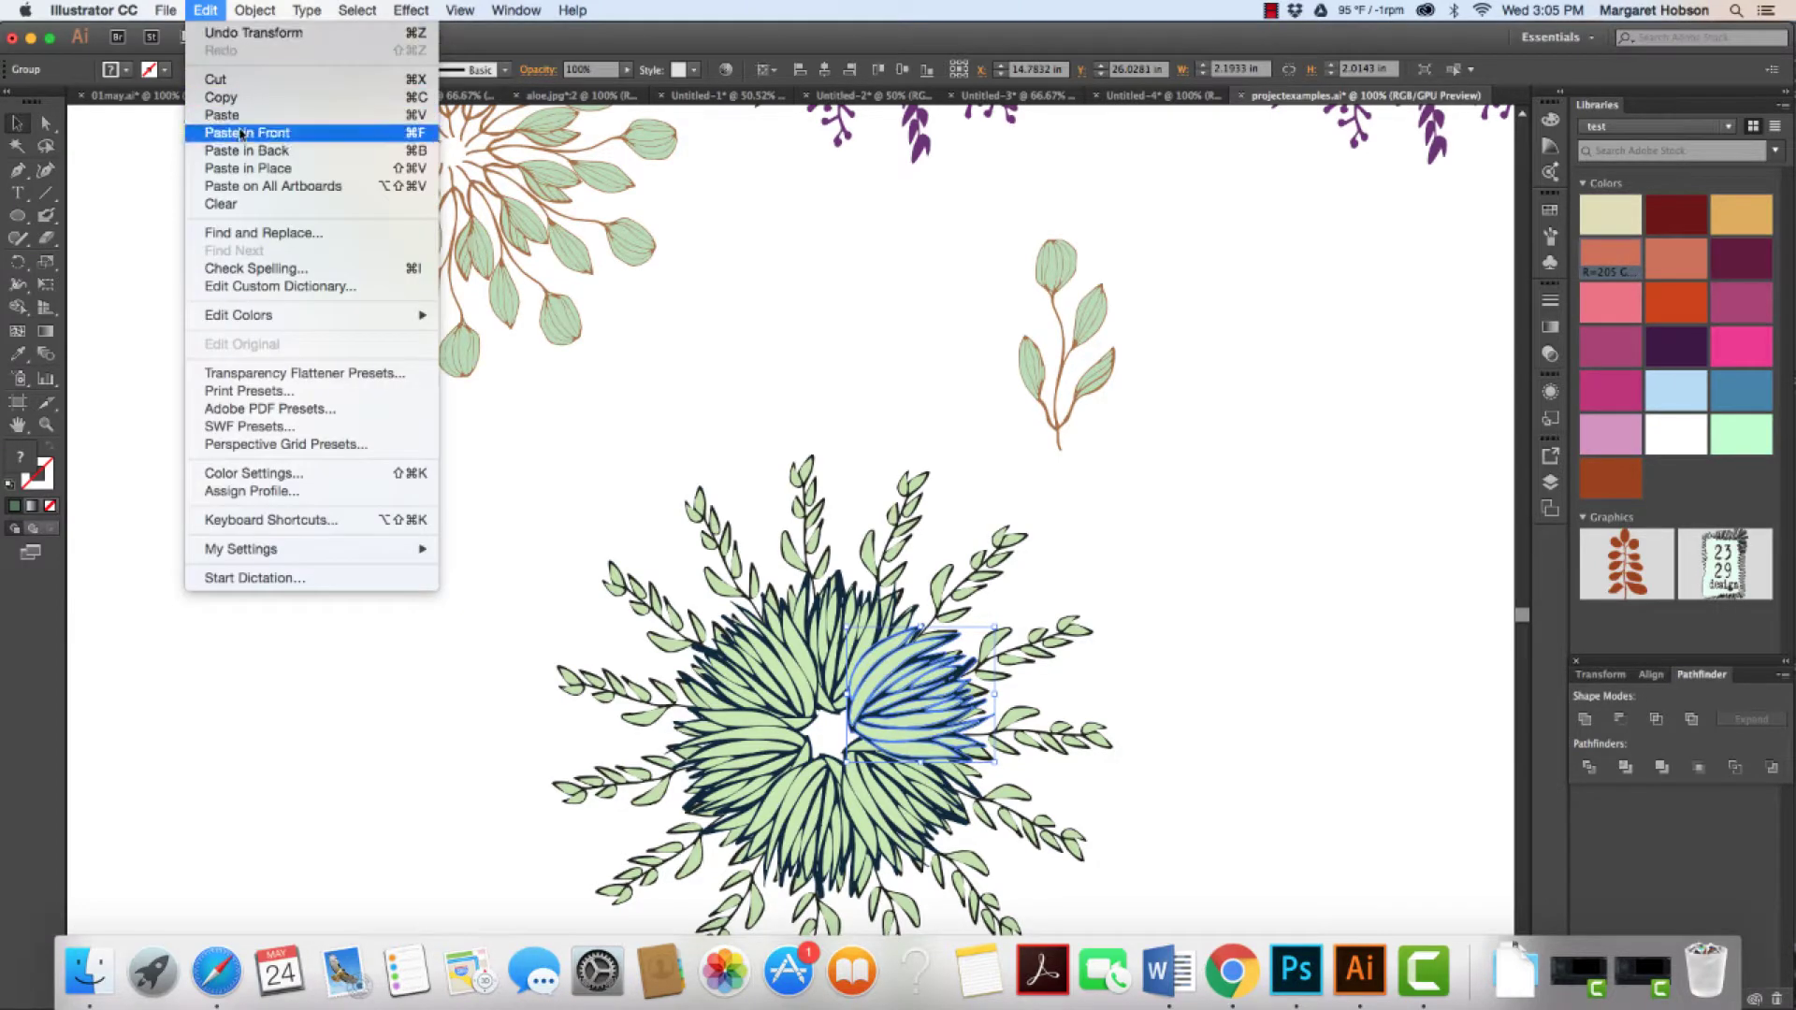
left_click(243, 133)
left_click_drag(884, 704, 753, 357)
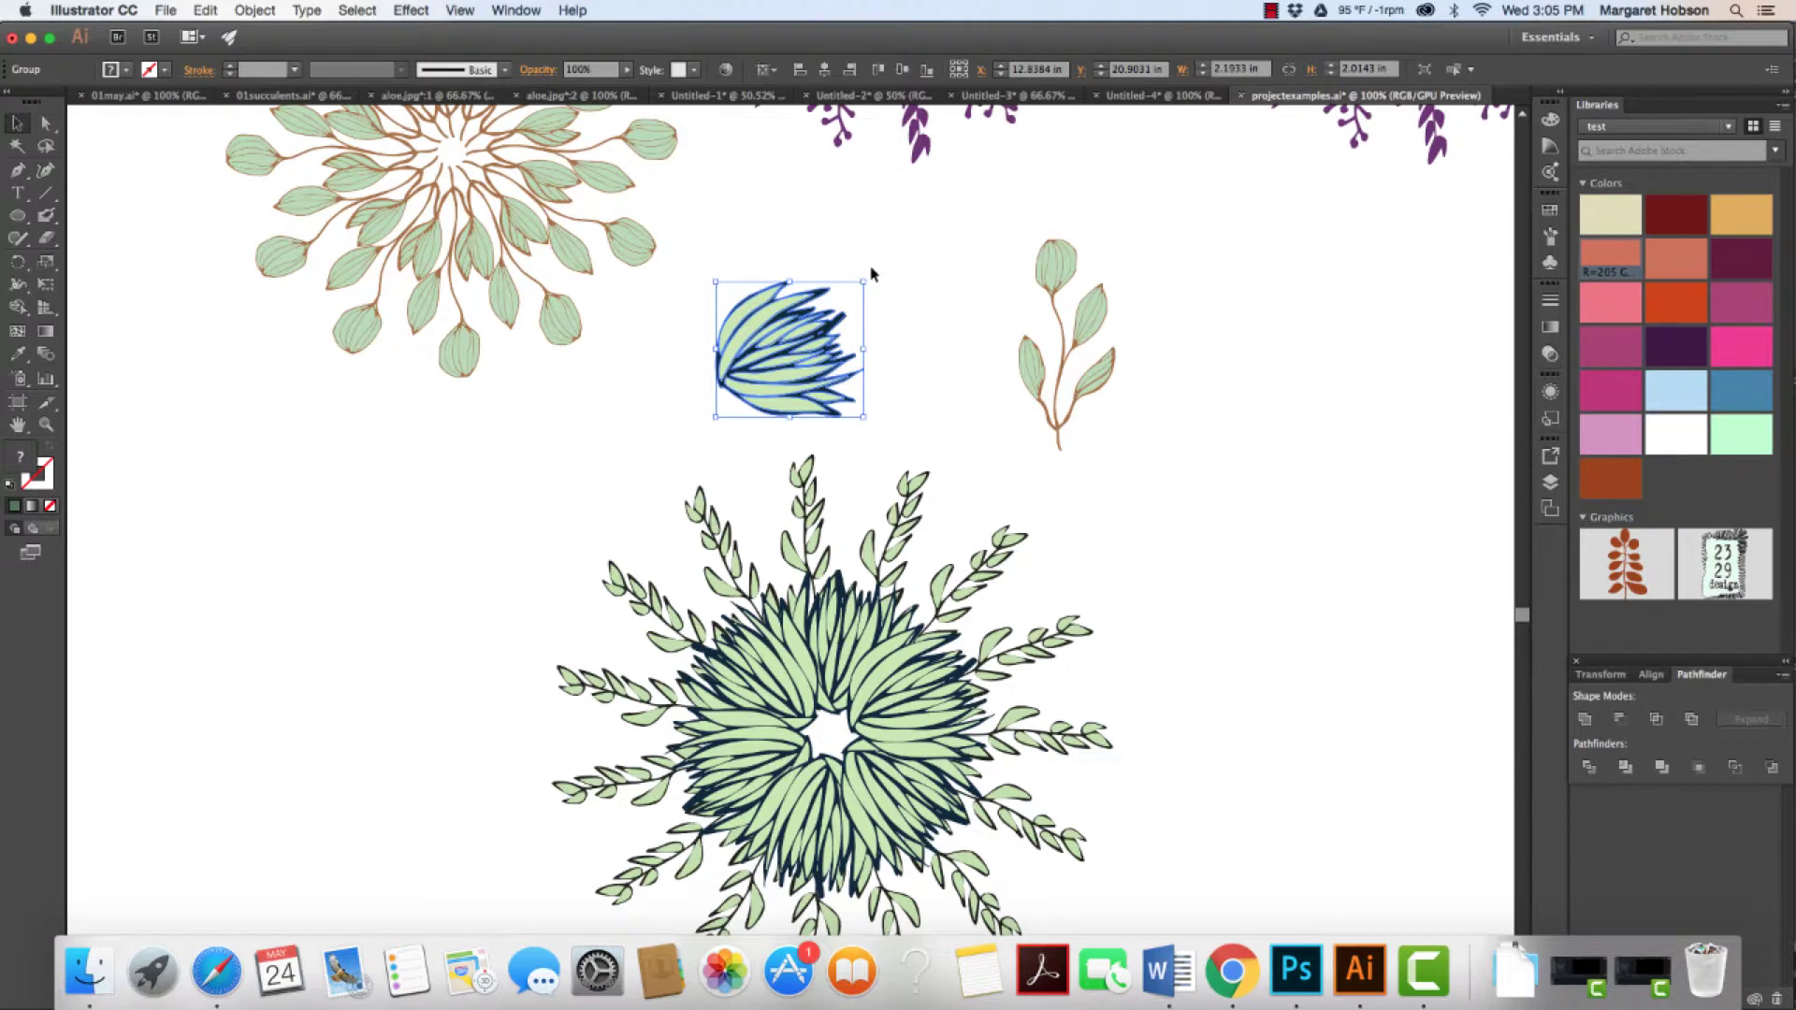
Rotate the duplicated cluster upright, scale it down, and place it between two branch tips at the wreath's upper left
left_click_drag(867, 270, 769, 327)
left_click_drag(834, 413, 776, 500)
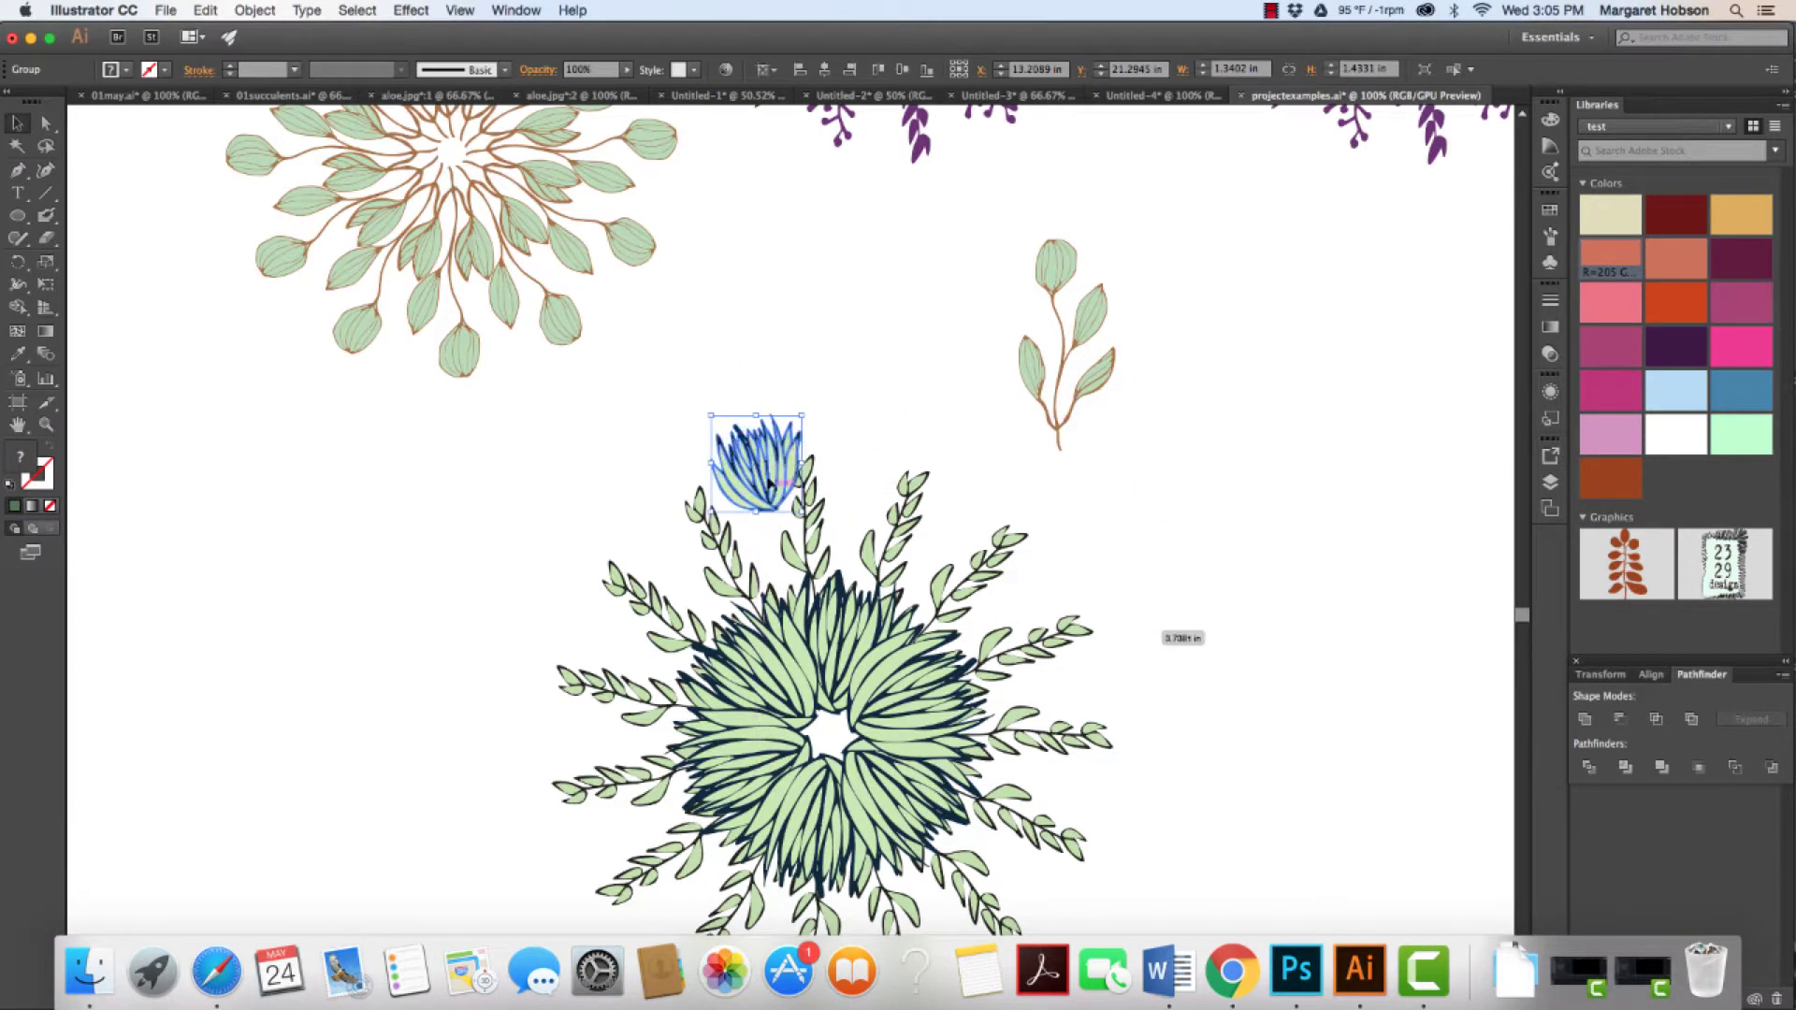
left_click_drag(708, 411, 770, 530)
left_click(881, 426)
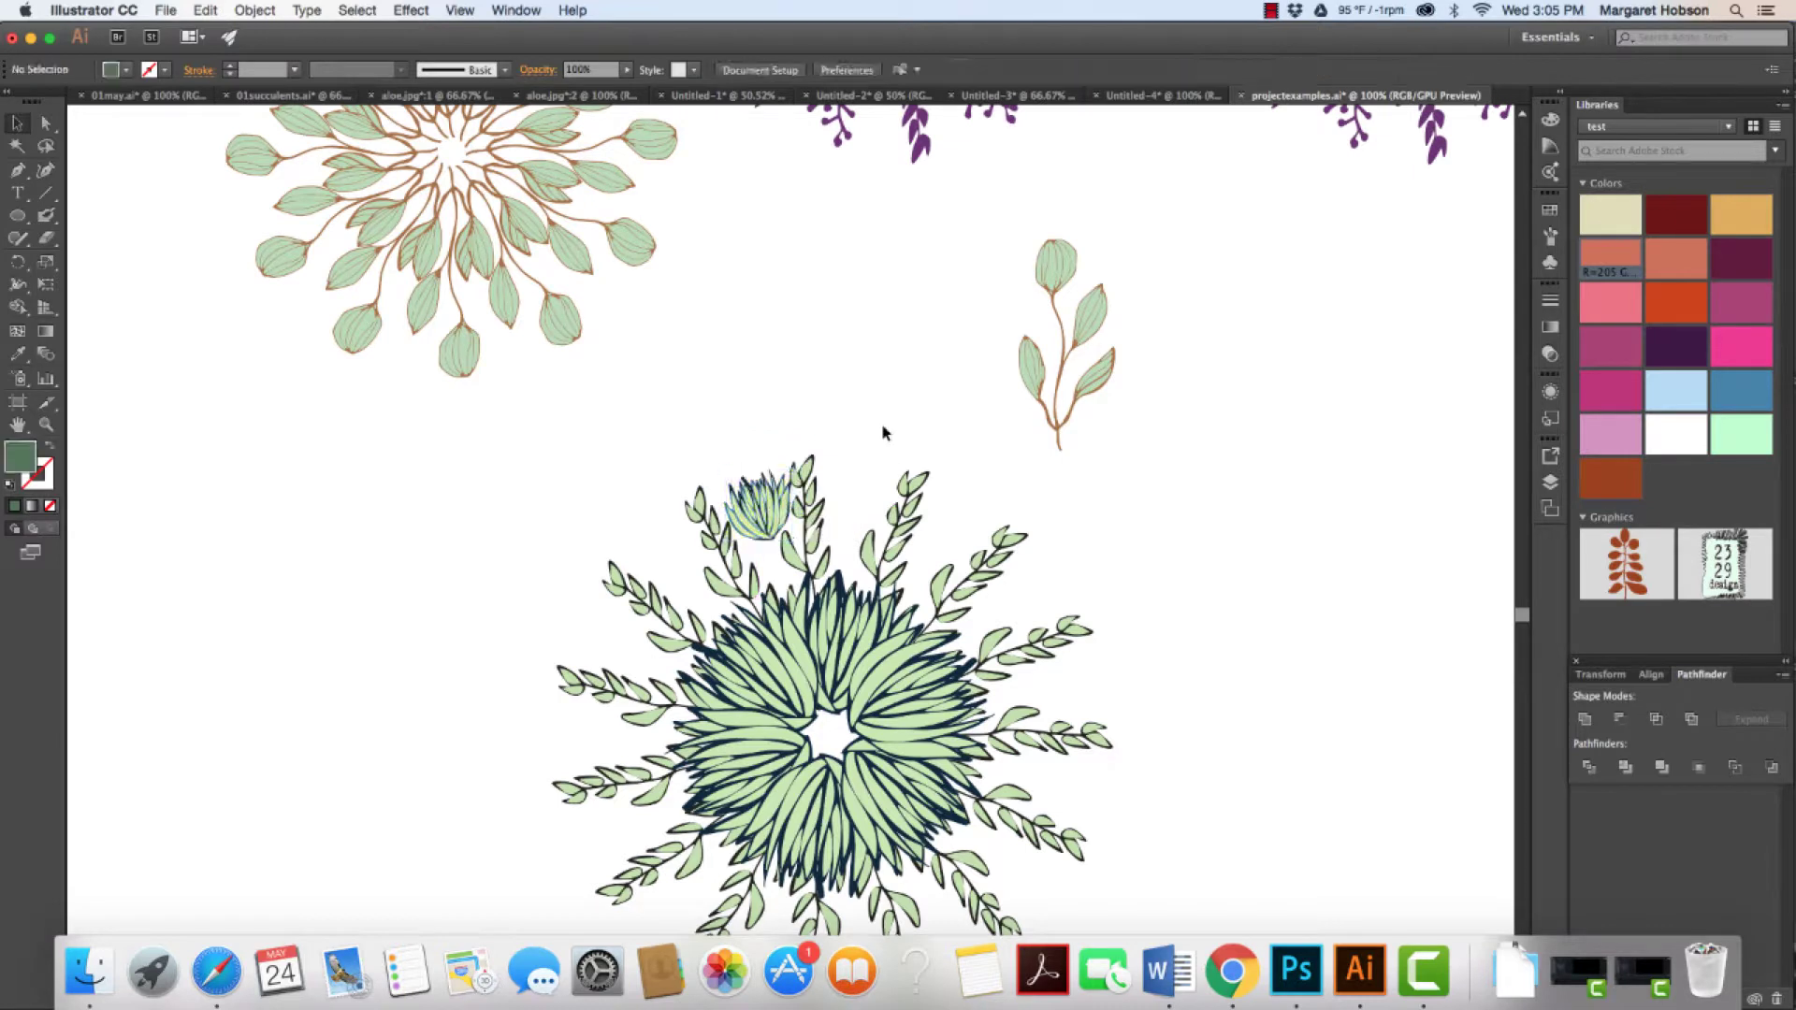
Shrink the small cluster further to about 0.87 by 0.93 in and nudge it into the gap between the two branches
left_click(763, 505)
left_click_drag(720, 465, 732, 478)
left_click_drag(760, 510, 763, 512)
left_click(853, 481)
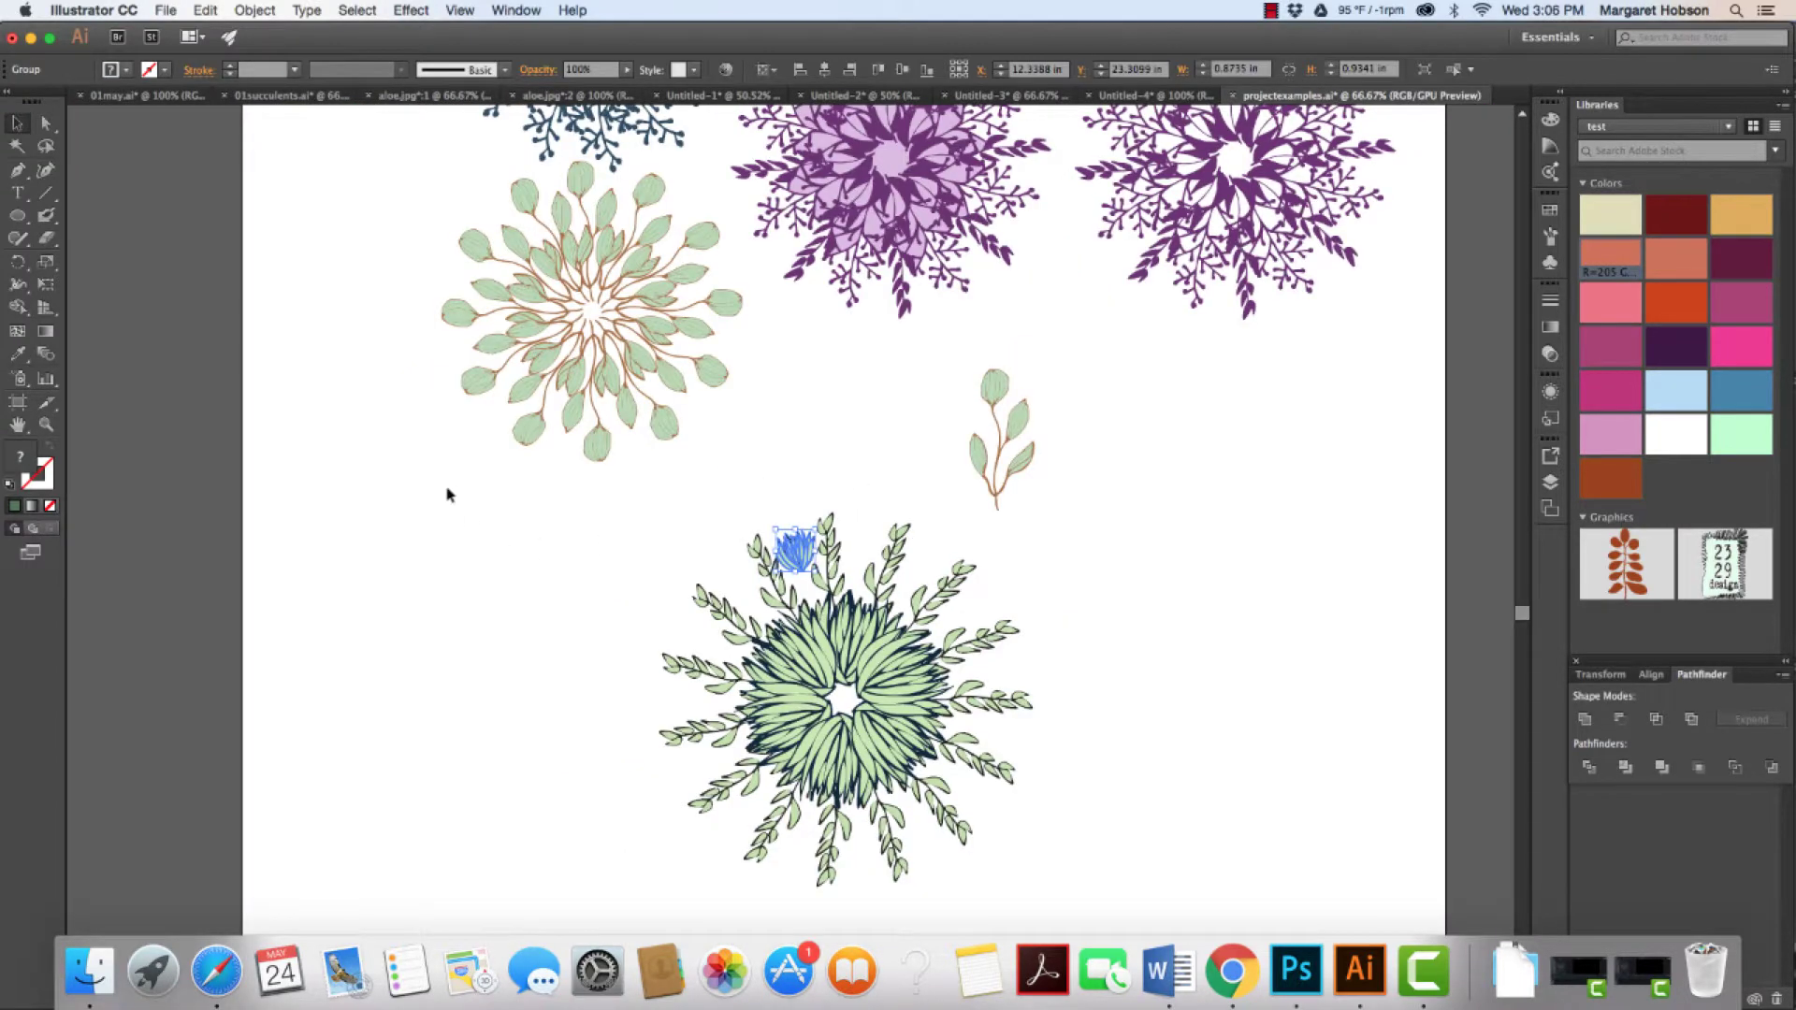
Make a copy of the small cluster rotated 360/15 degrees around the mandala's centre
left_click_drag(16, 261, 87, 266)
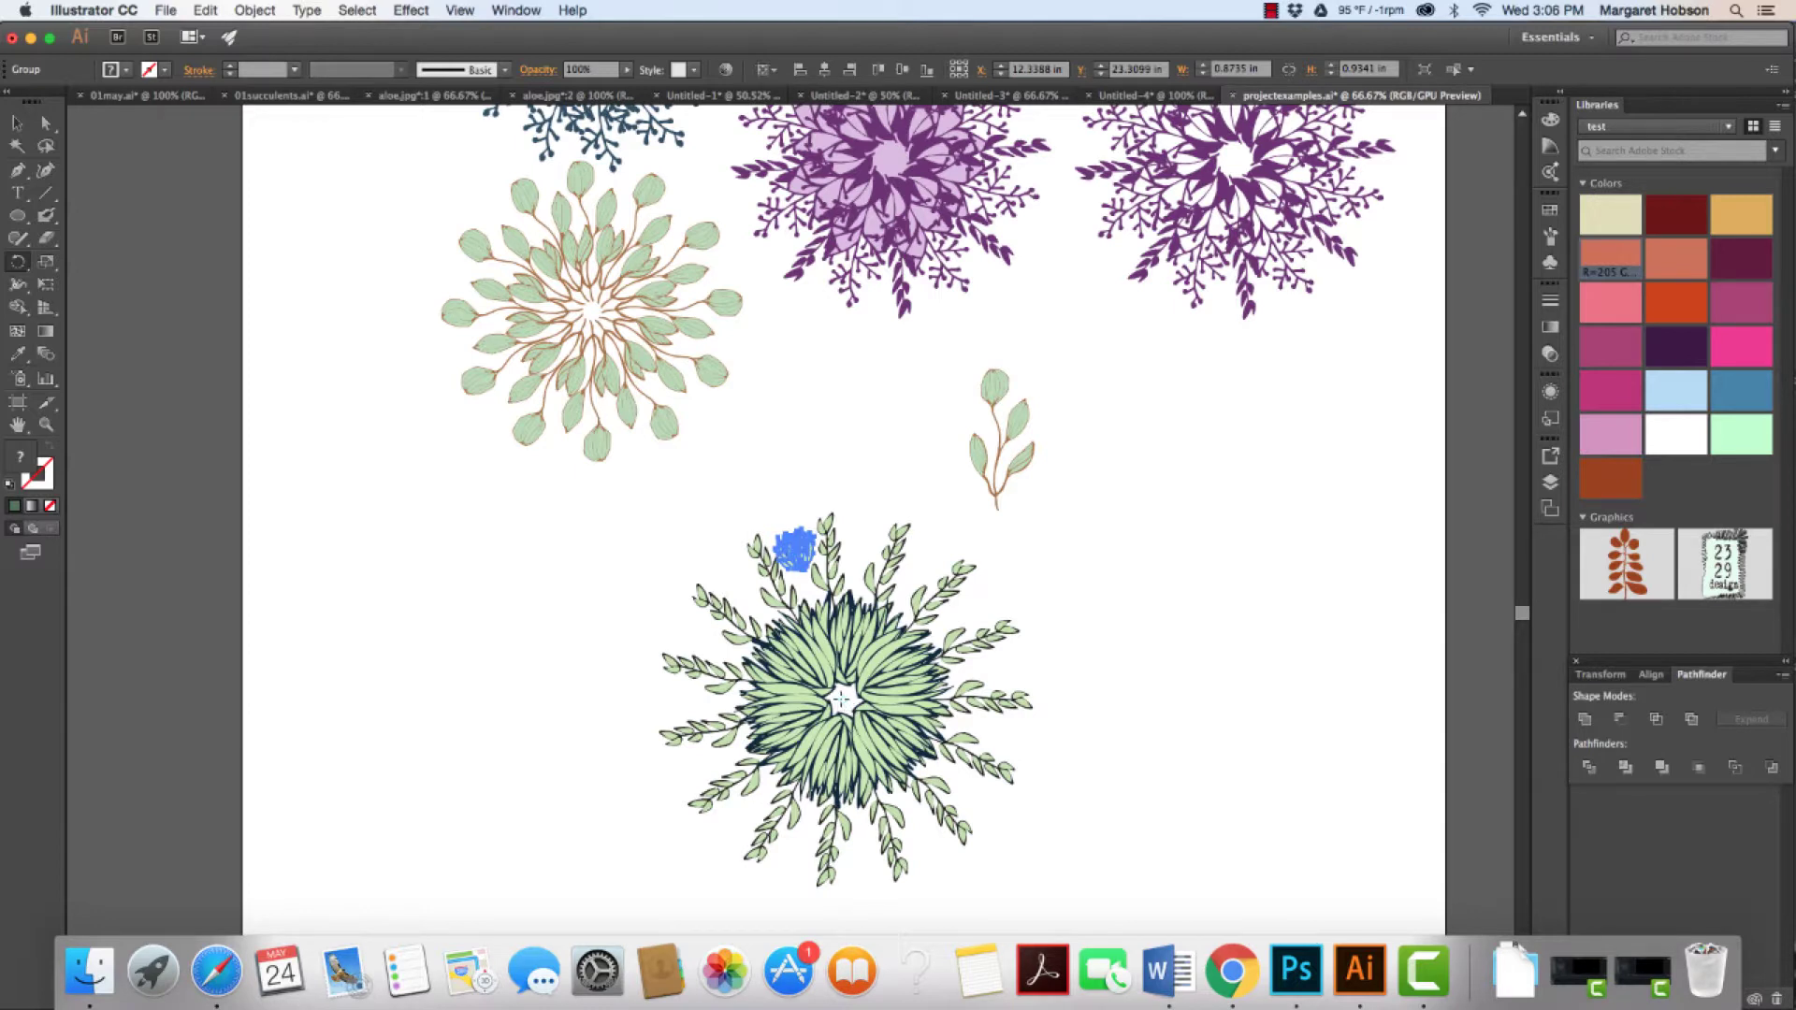
left_click(841, 700, "alt")
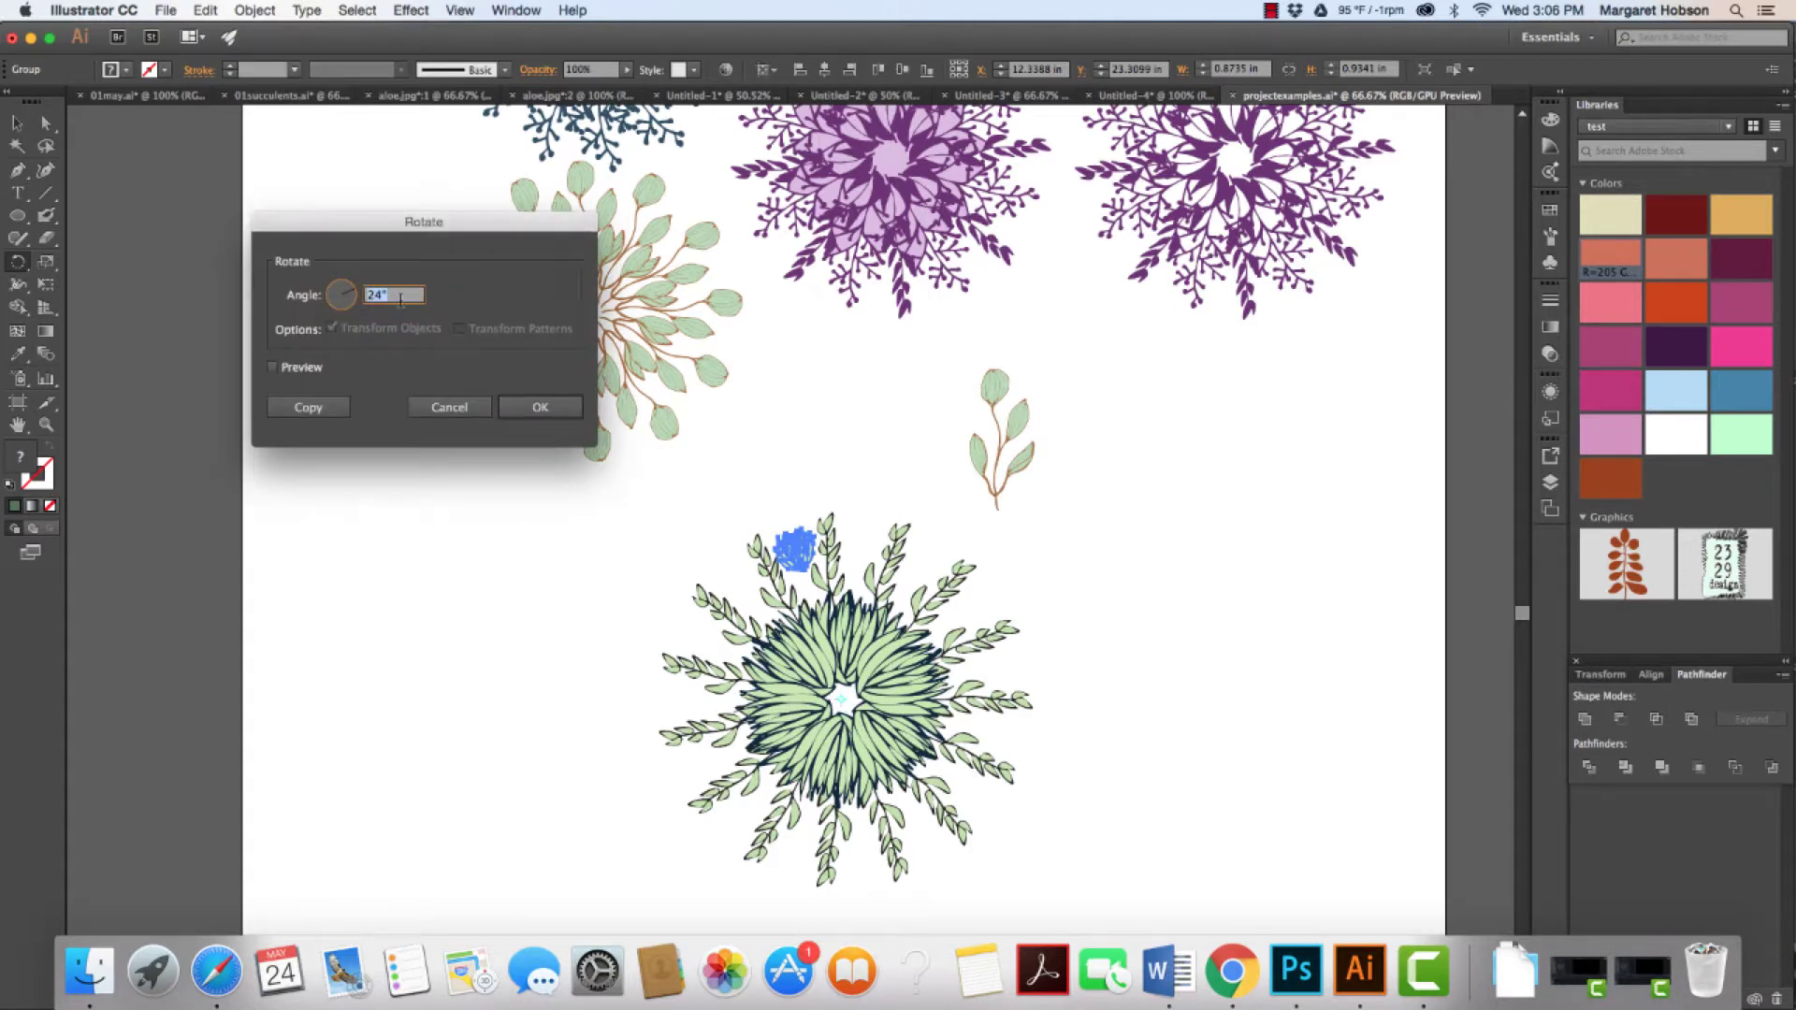
type("360/15")
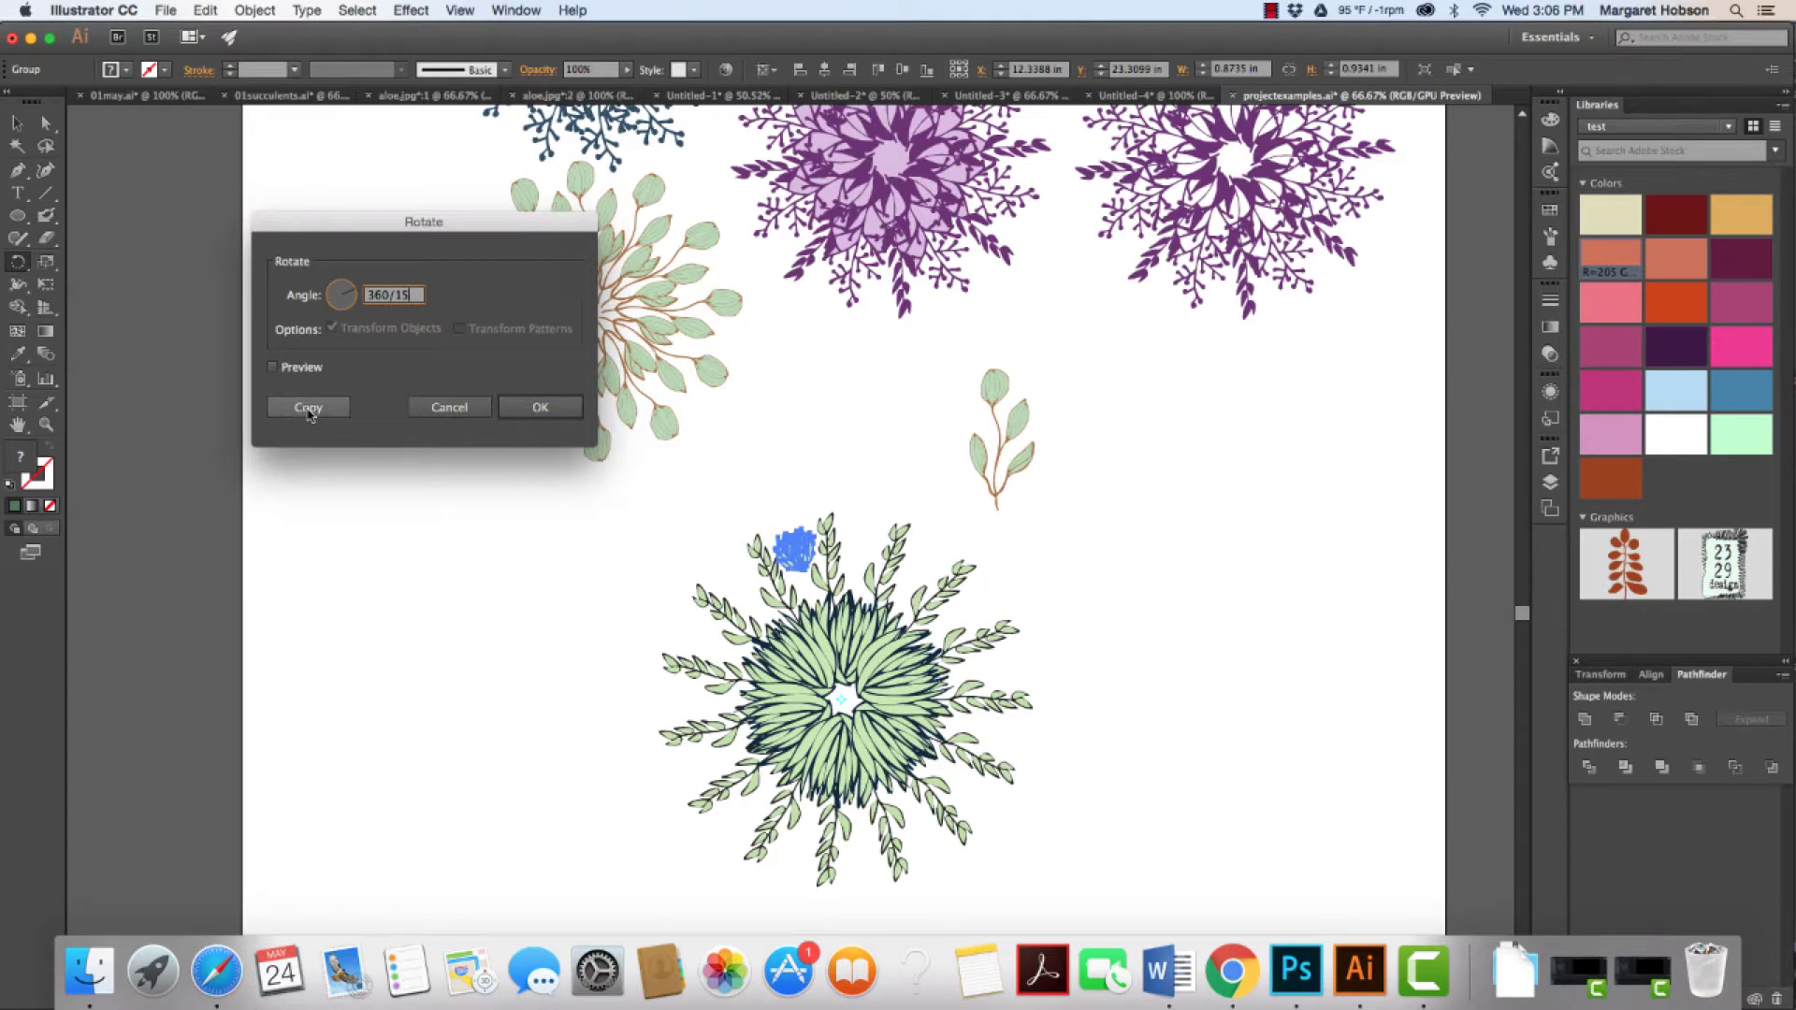
left_click(307, 409)
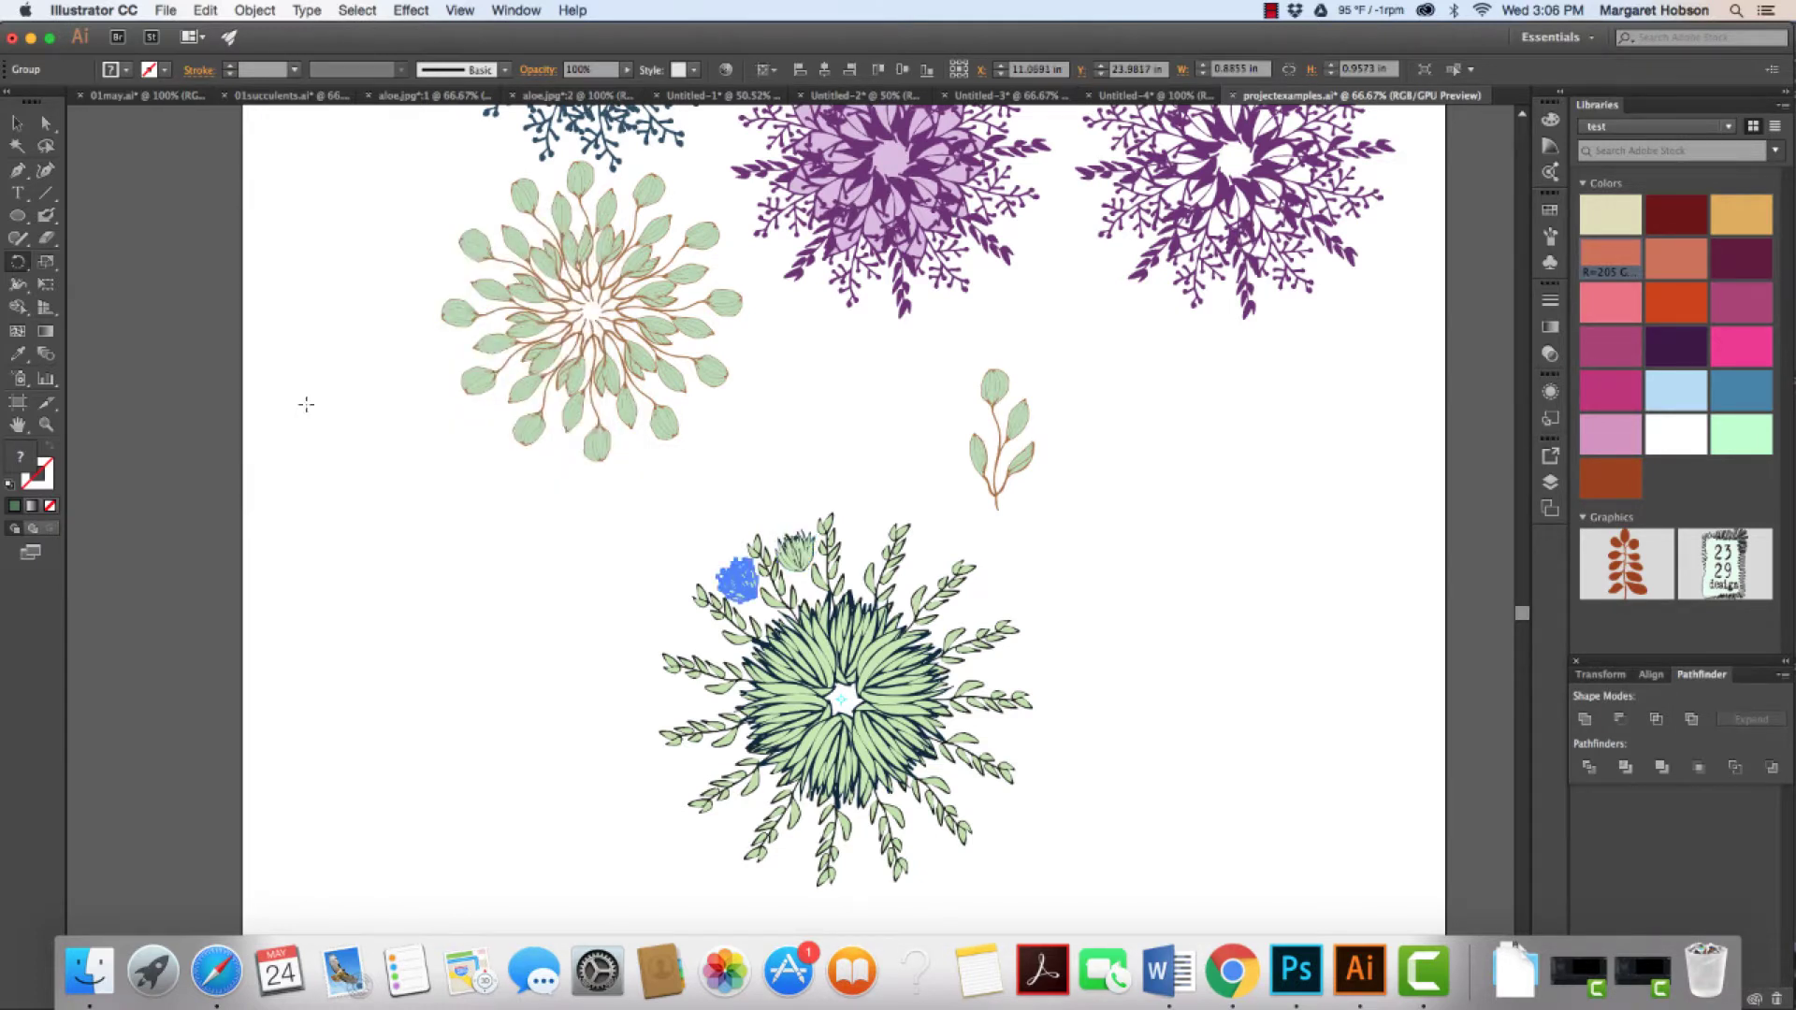
Repeat the rotated copy 13 times so a small cluster fills every gap between the branches, and deselect
key("super+d")
key("super+d")
key("super+d")
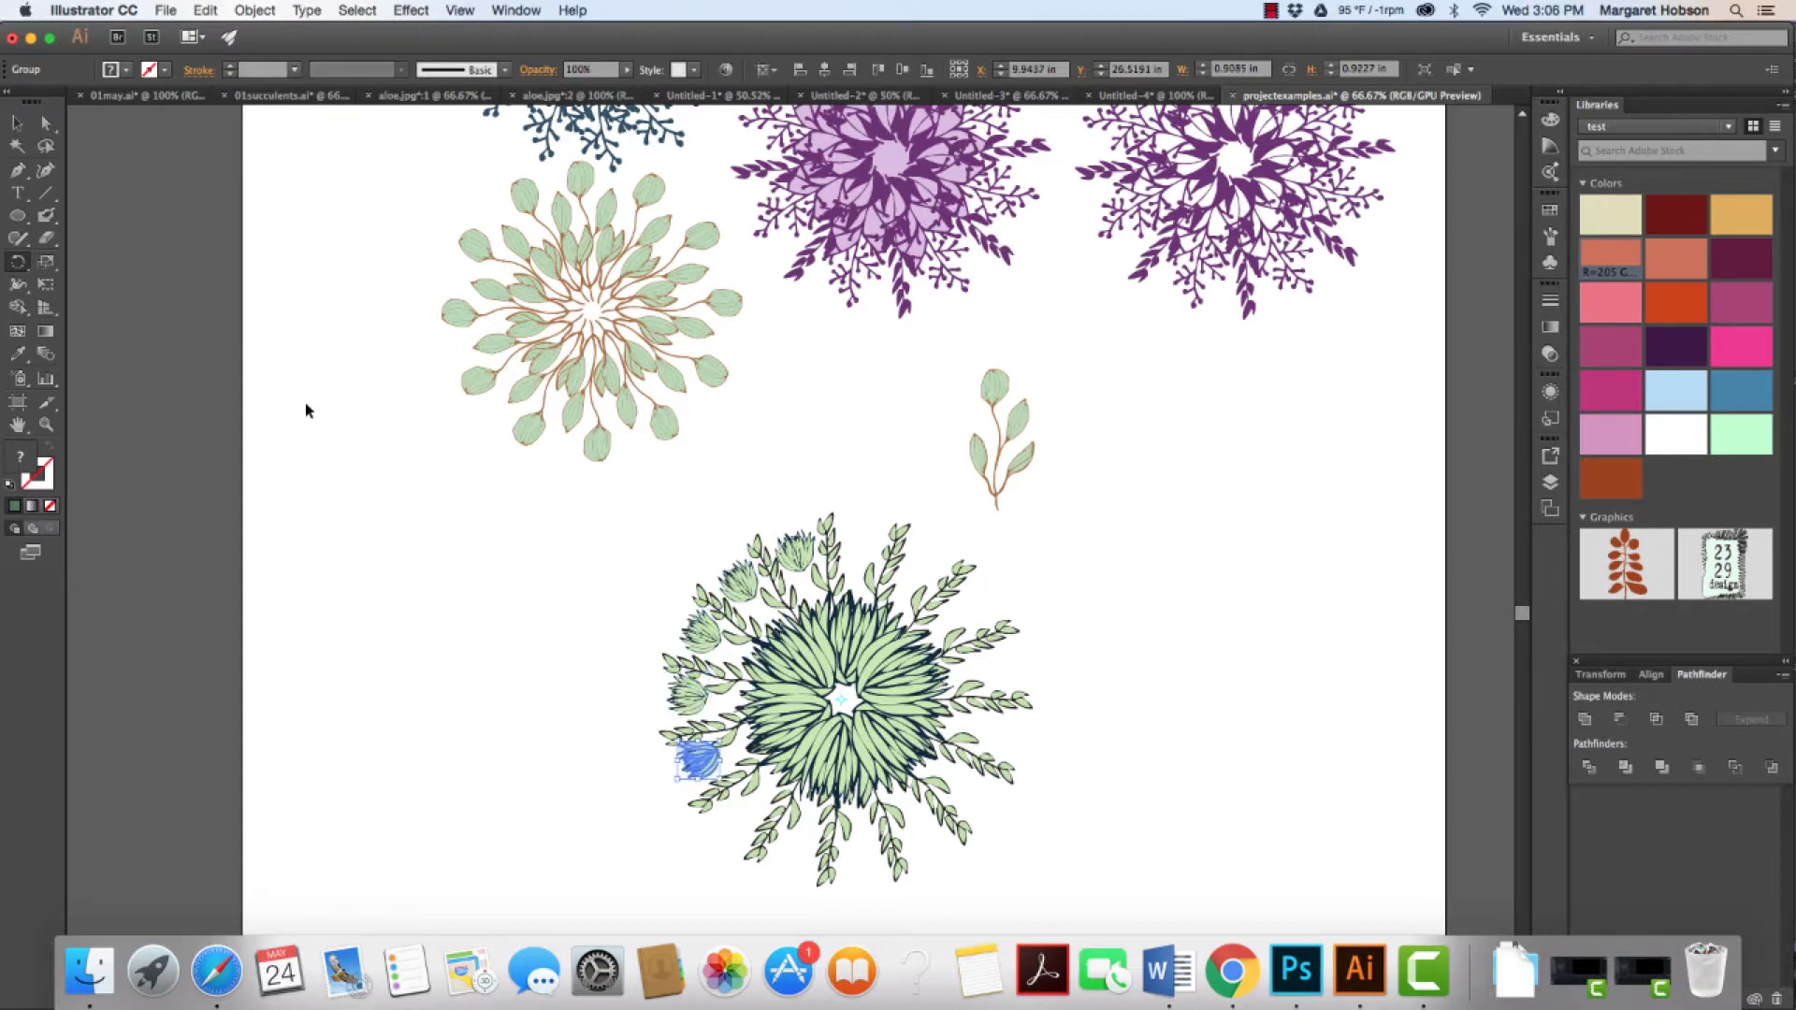
key("super+d")
key("super+d")
key("super+d")
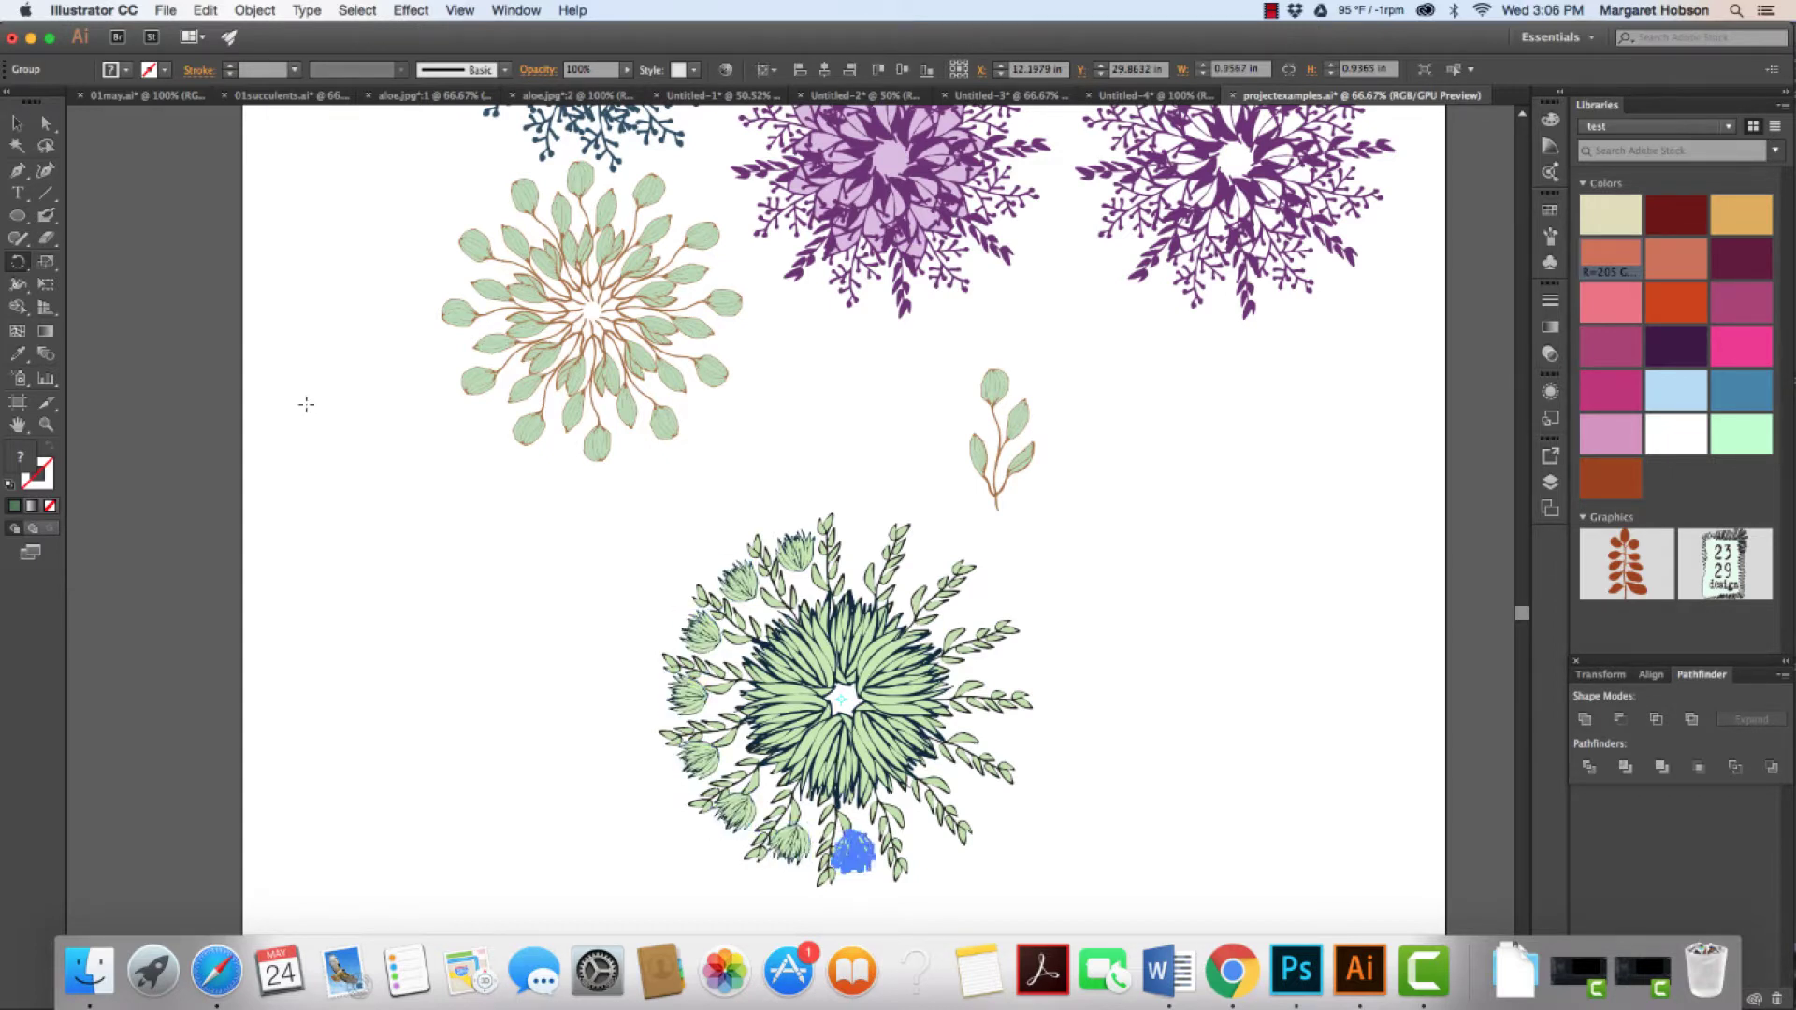
key("super+d")
key("super+d")
key("super+d")
key("super+d")
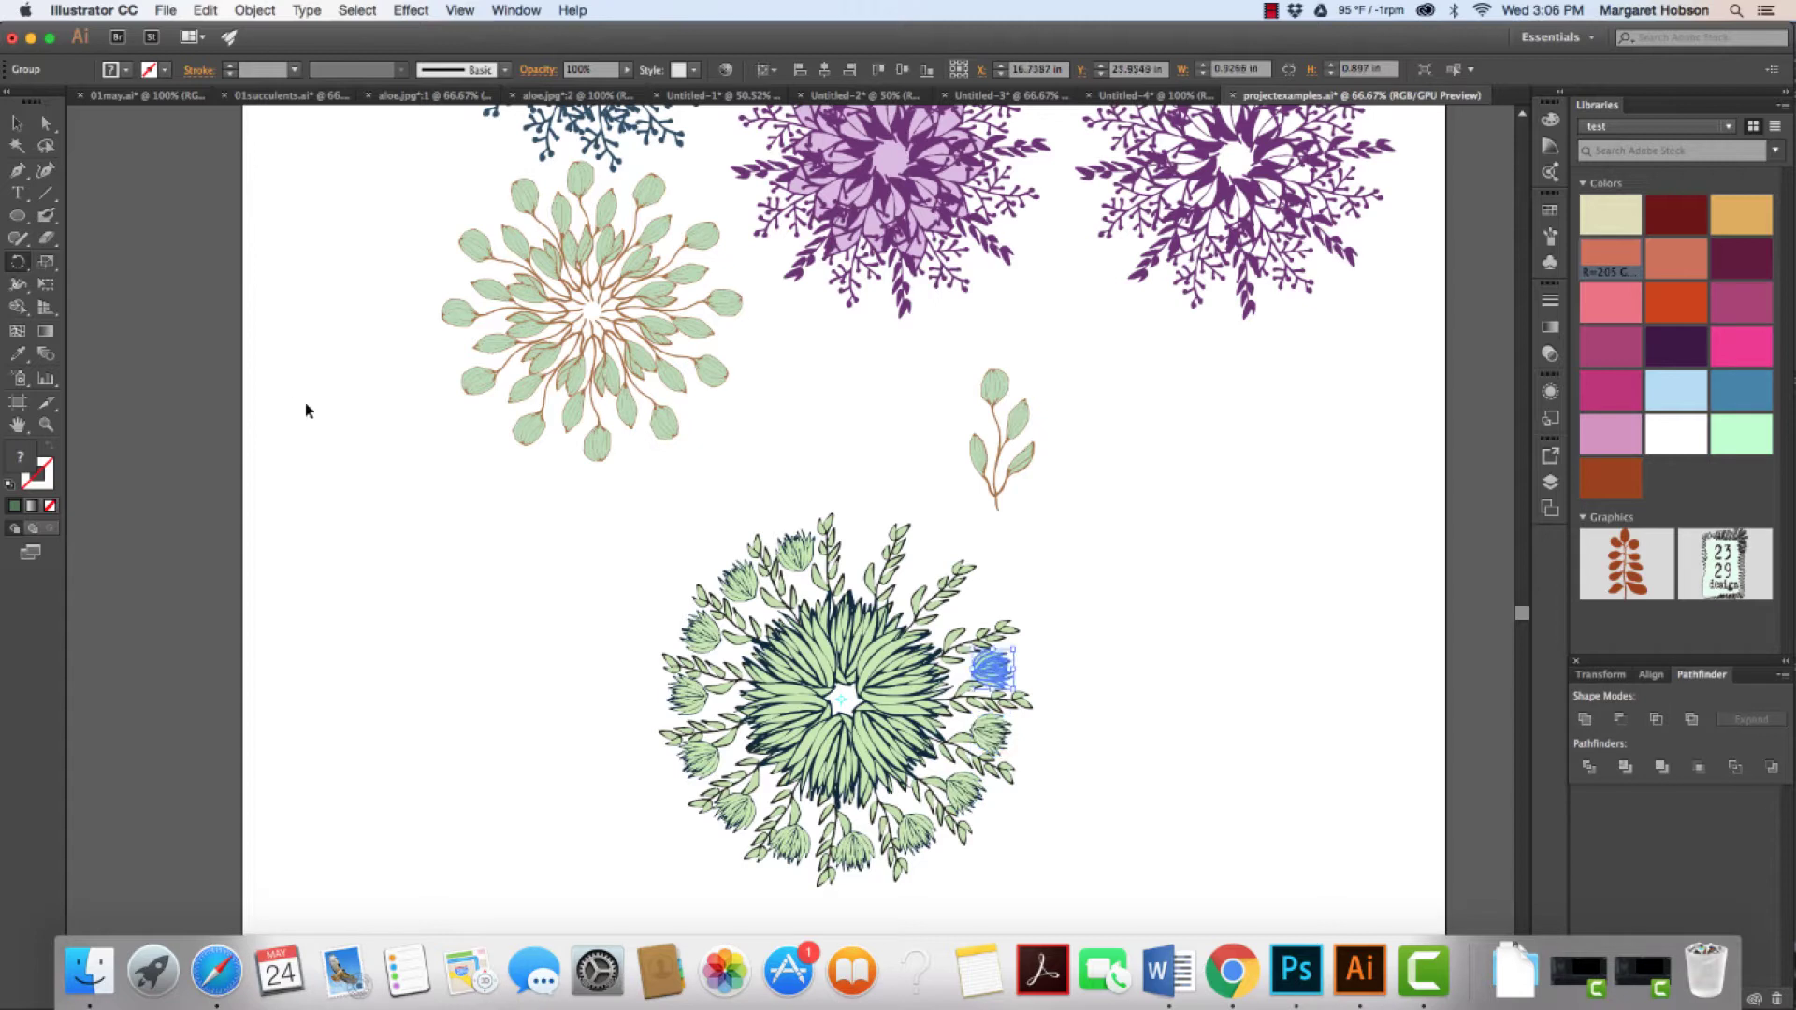
key("super+d")
key("super+d")
key("super+d")
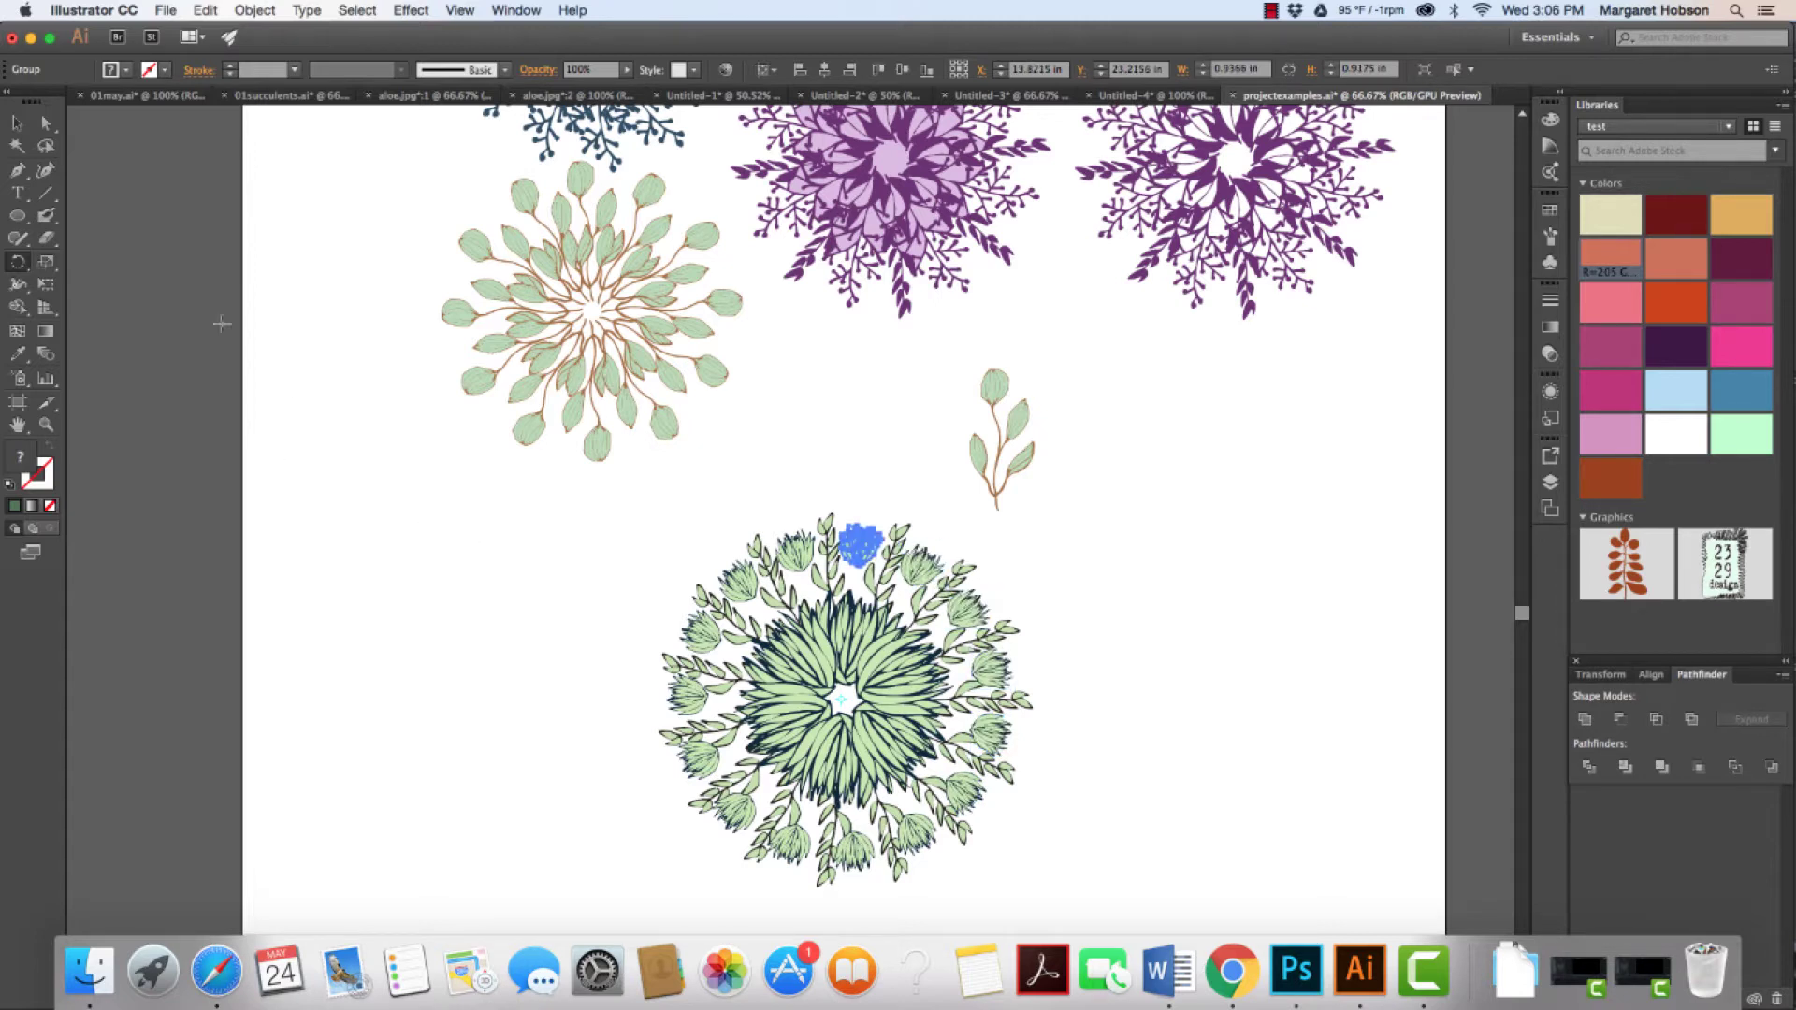
key("v")
left_click(308, 437)
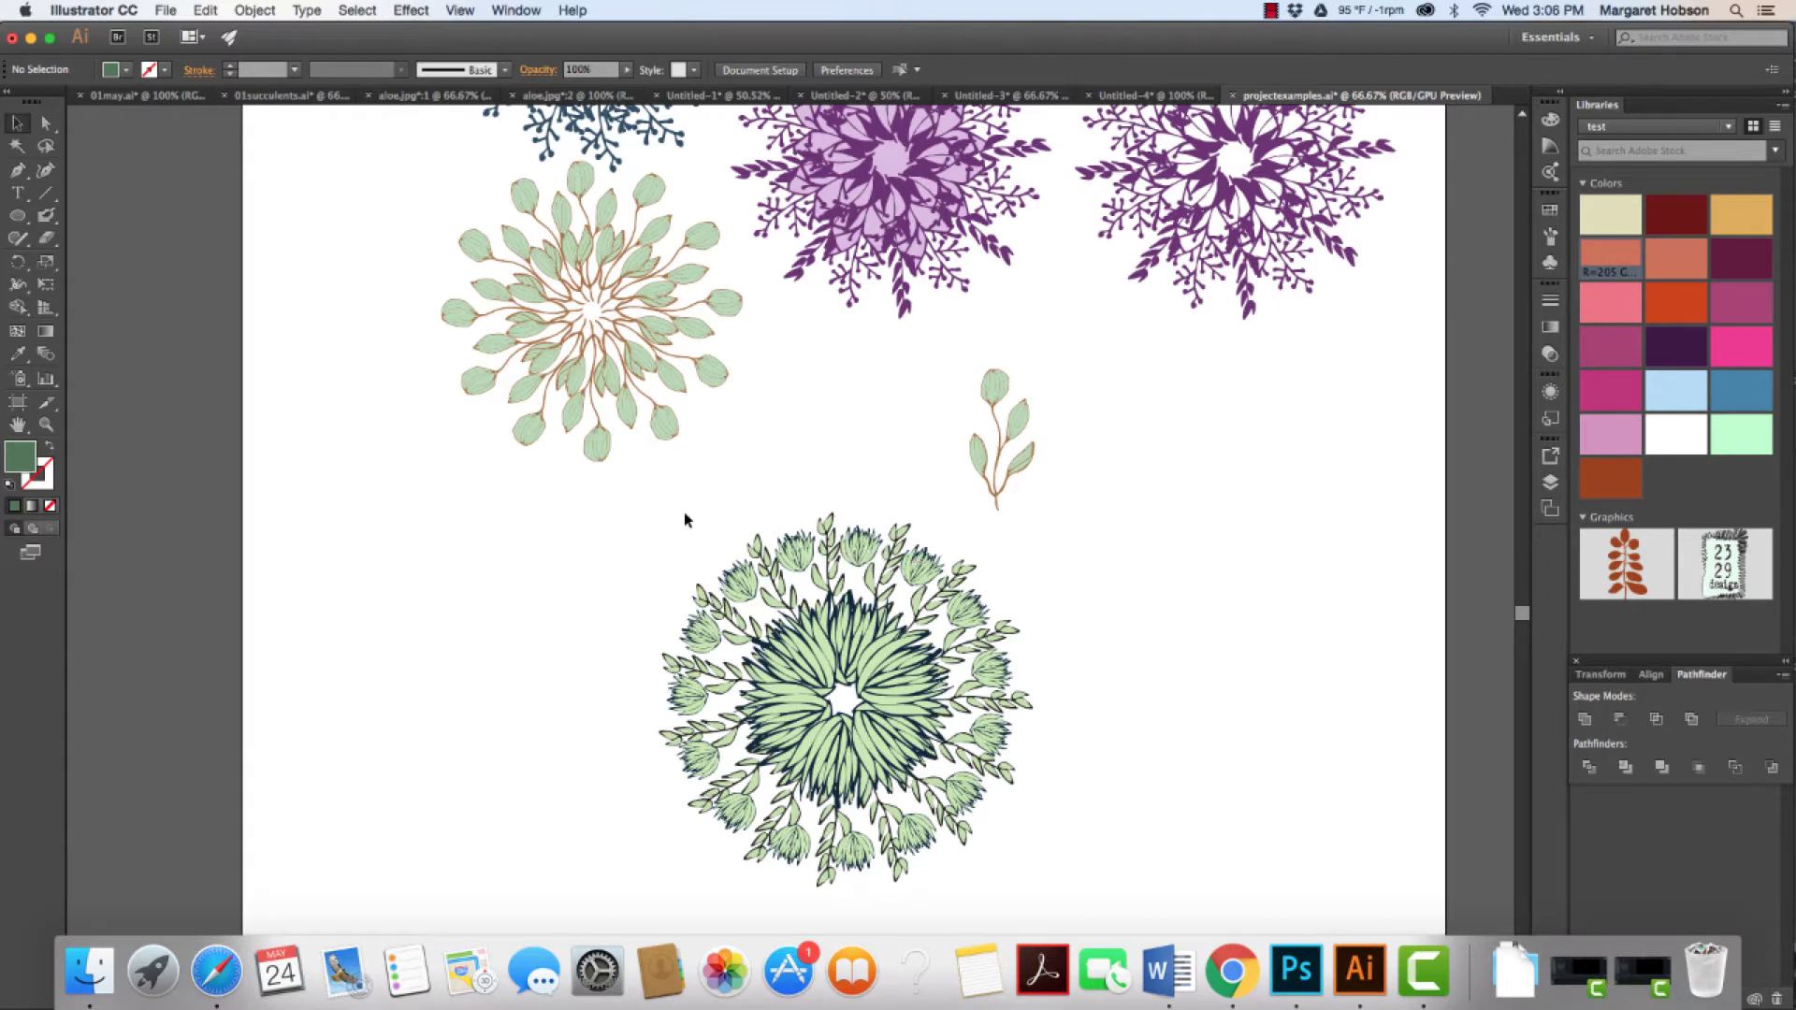
scroll(793, 559, "up", 5)
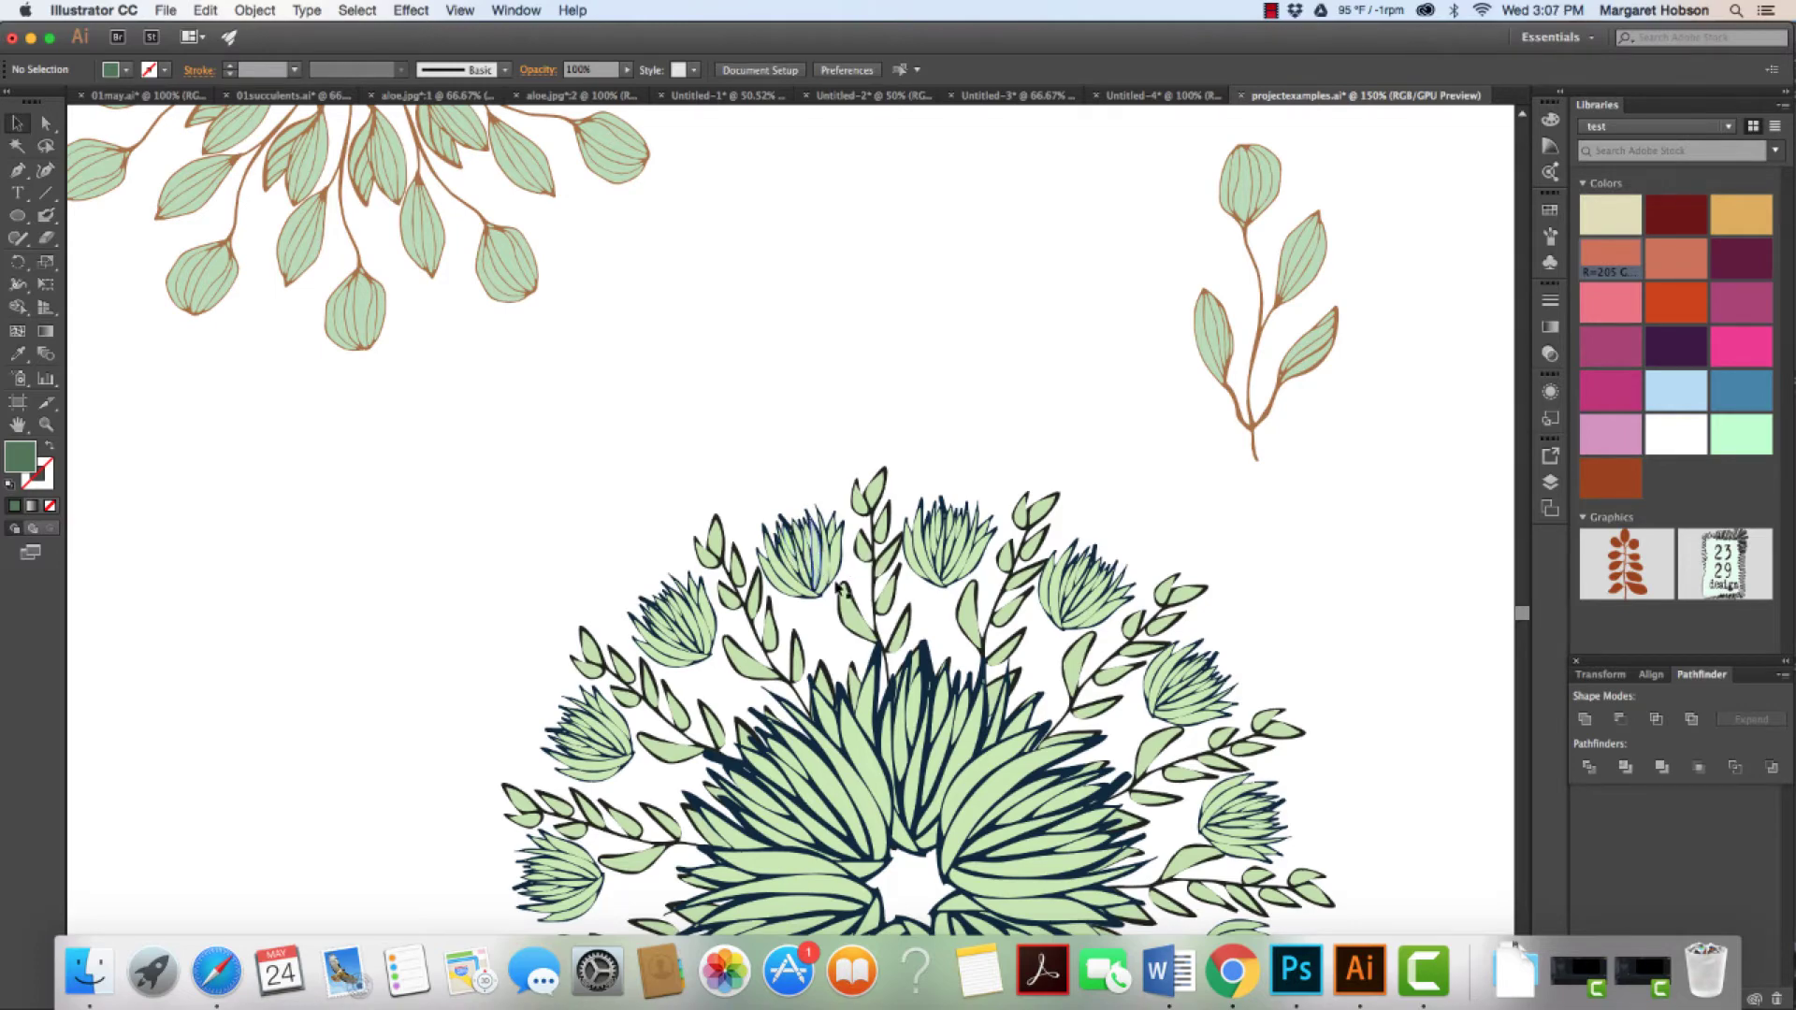
left_click_drag(913, 641, 864, 298)
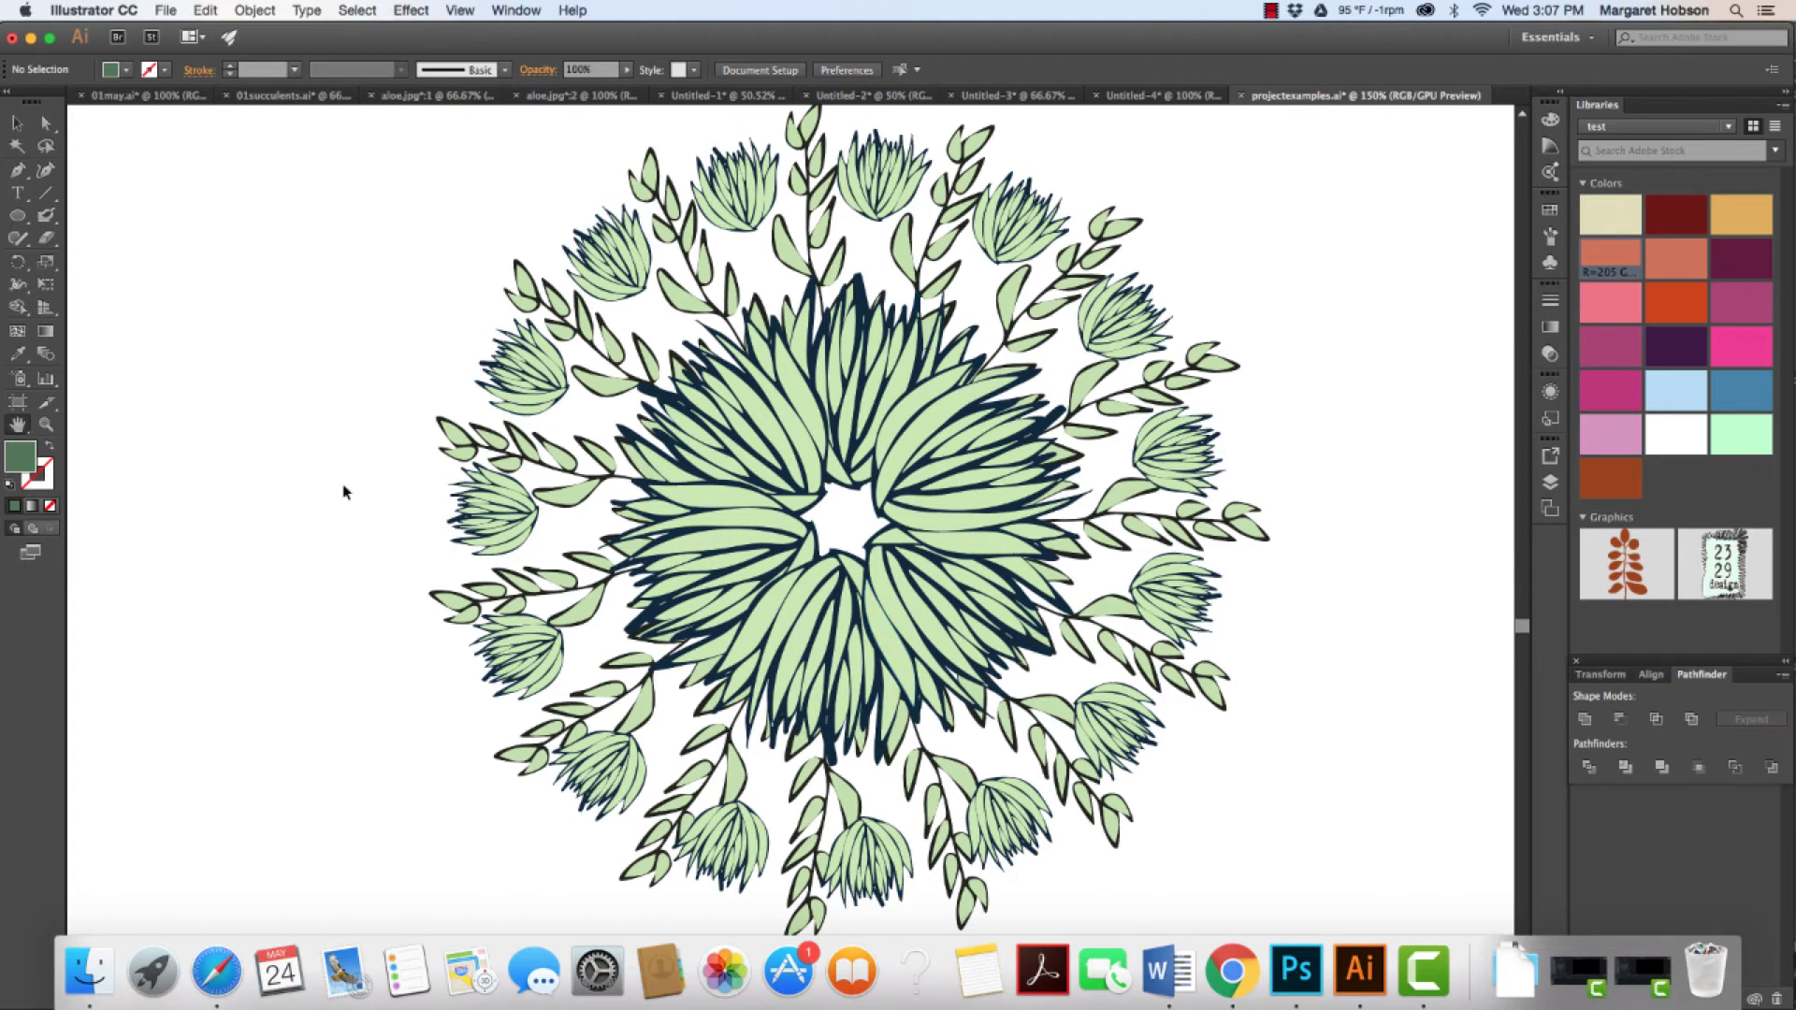
key("super+minus")
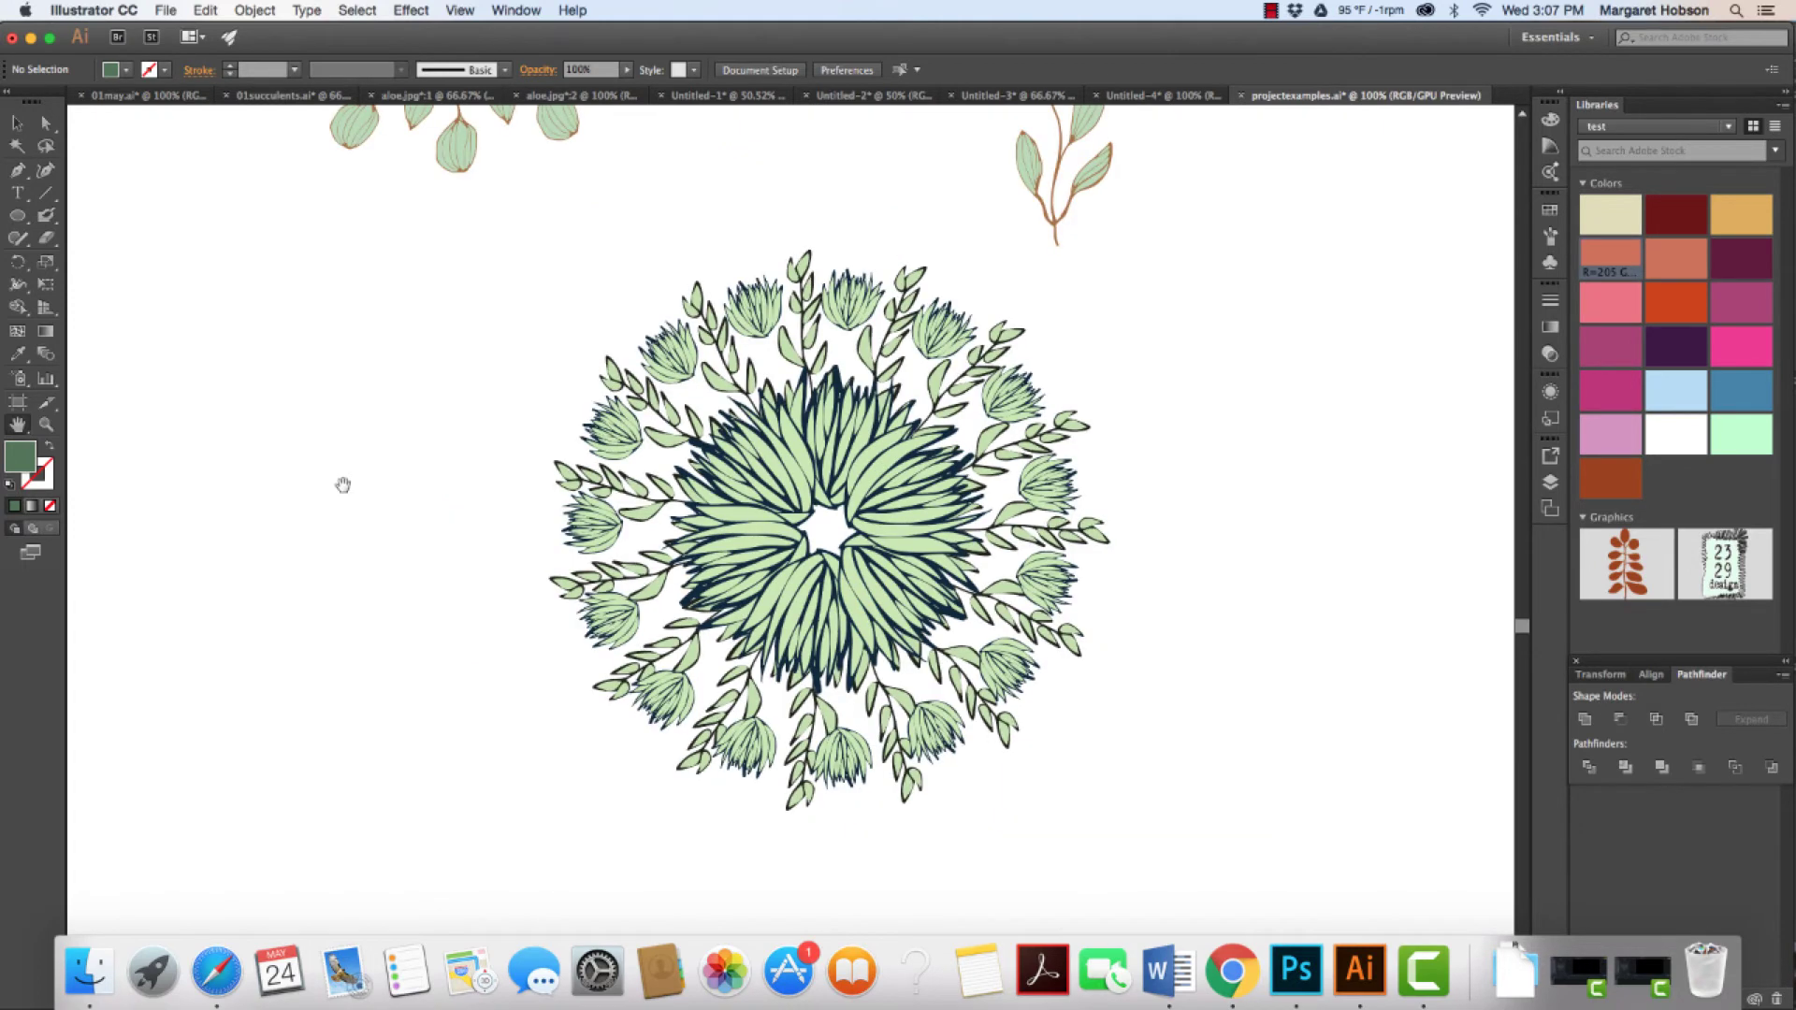